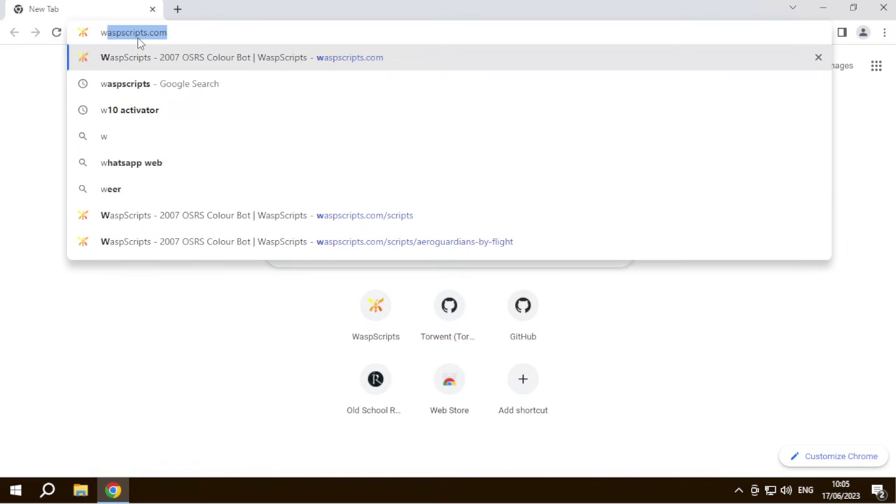
- Load waspscripts.com and go to its Setup page
key("Return")
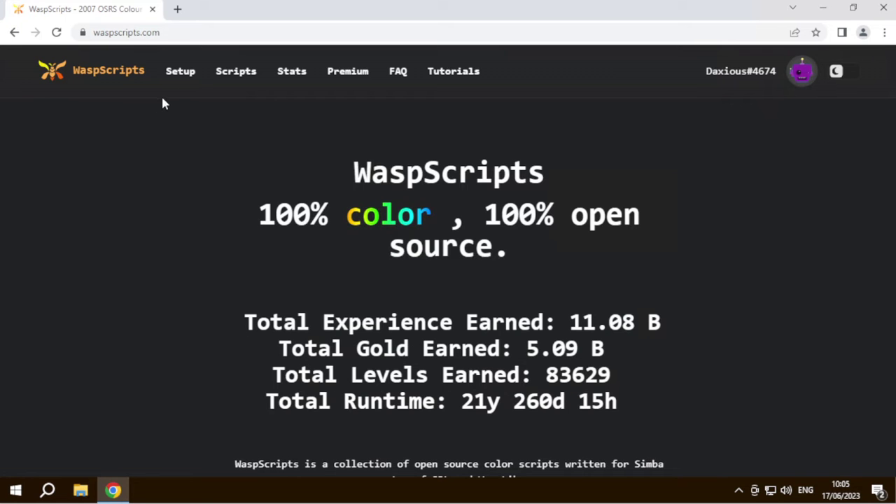
left_click(180, 71)
scroll(266, 248, "down", 5)
scroll(405, 240, "up", 2)
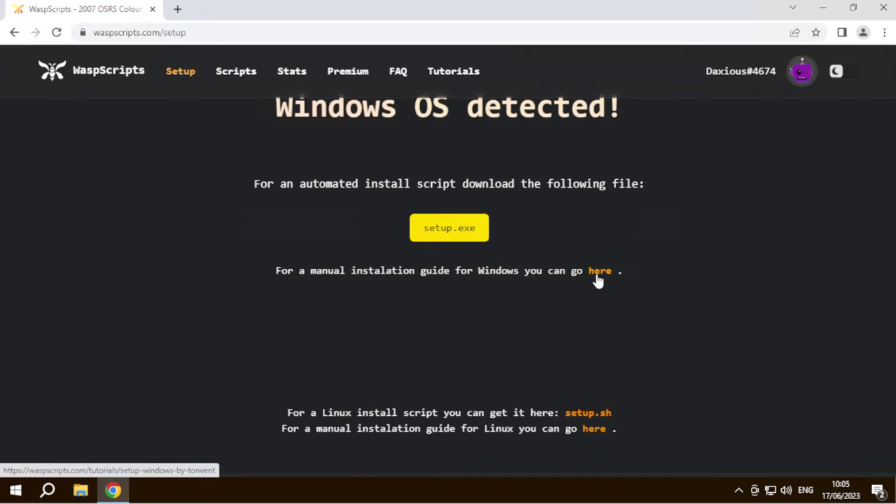
- Open the manual Windows setup guide and follow its link to all Simba releases
left_click(598, 271)
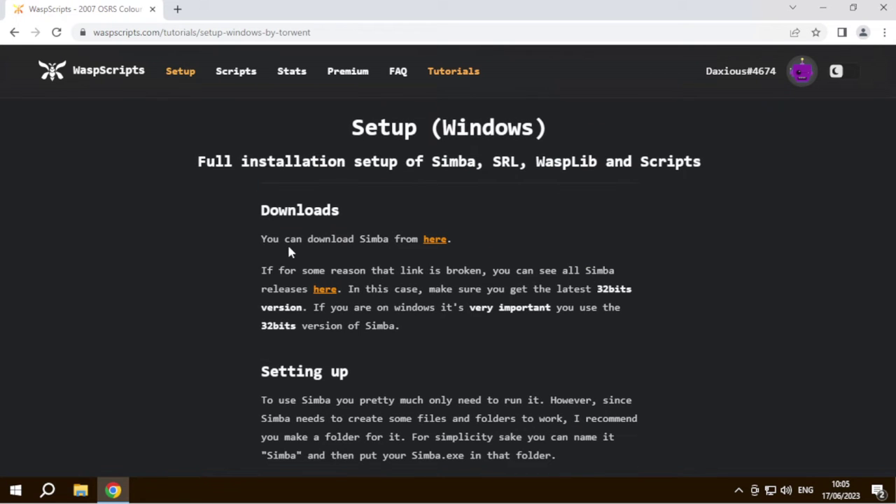
scroll(292, 247, "down", 1)
scroll(308, 280, "up", 1)
left_click(329, 296)
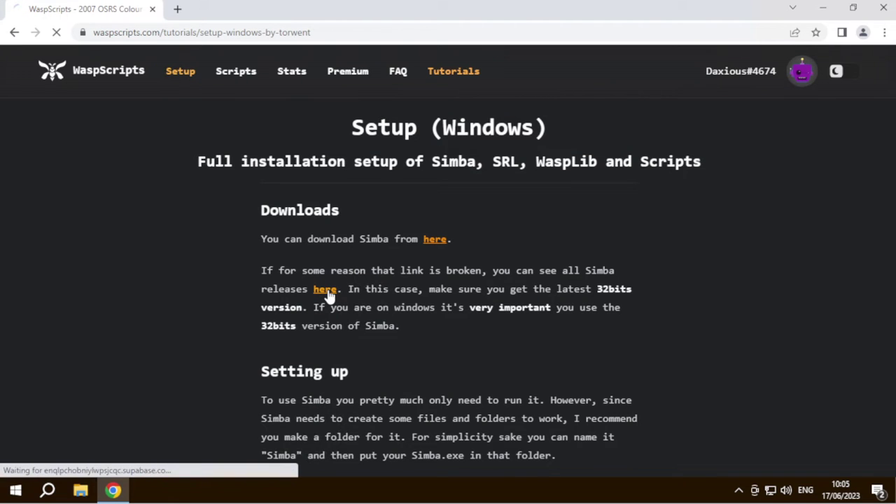
- Download Simba-Win32.exe from the Simba 1400 release assets and confirm it finished
scroll(277, 280, "down", 3)
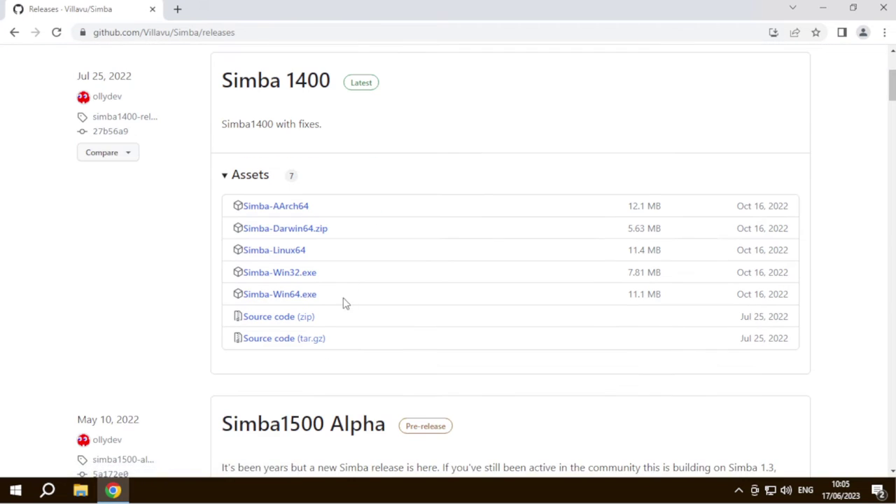
left_click(283, 280)
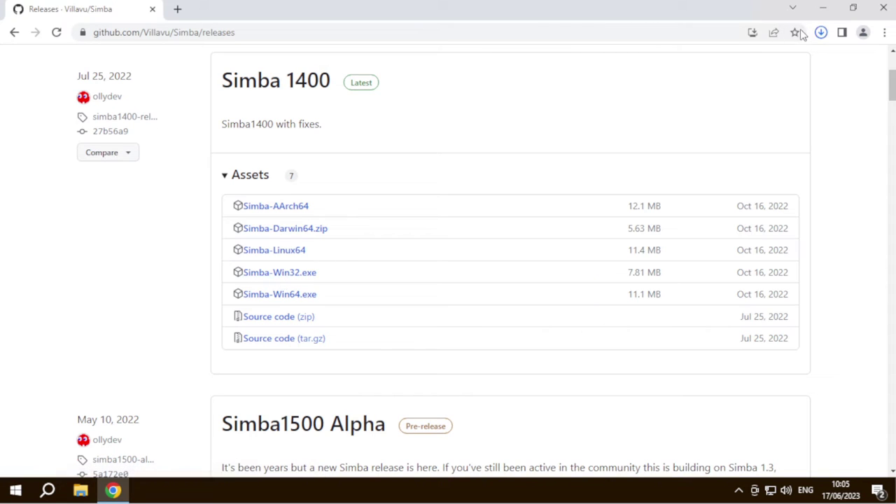
left_click(820, 35)
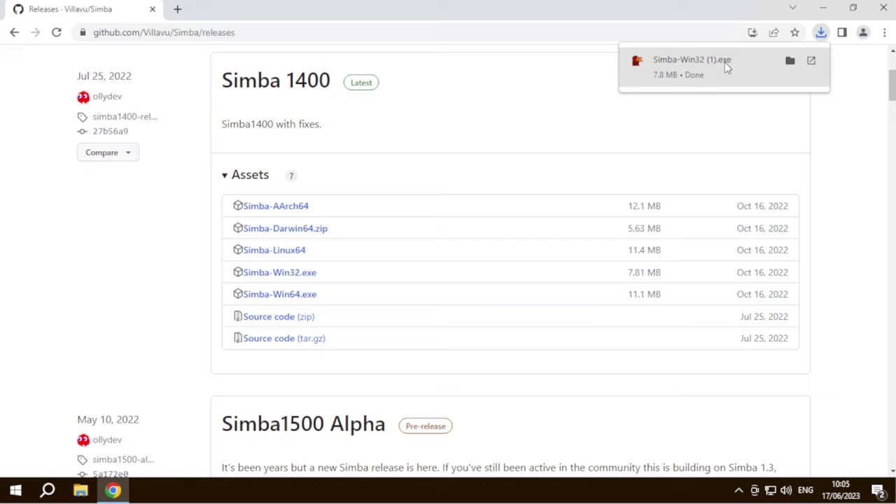
- Create a new folder named Simba on the C: drive
left_click(80, 490)
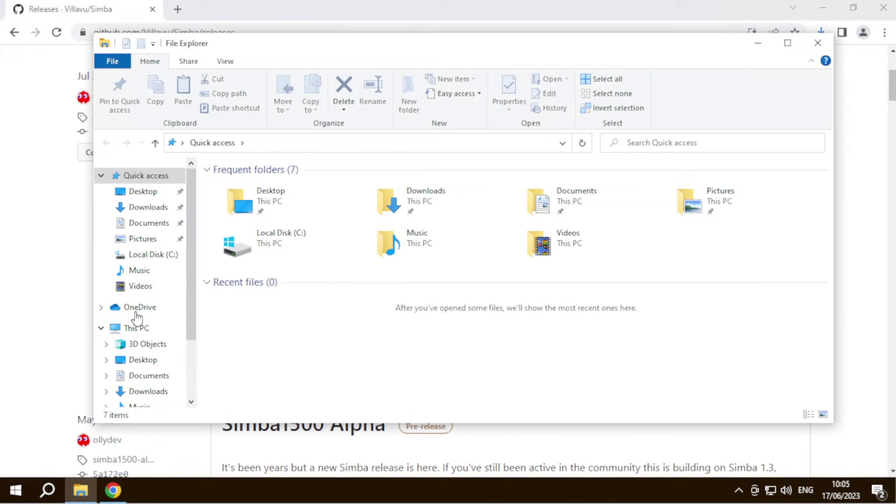
left_click(143, 329)
left_click(153, 254)
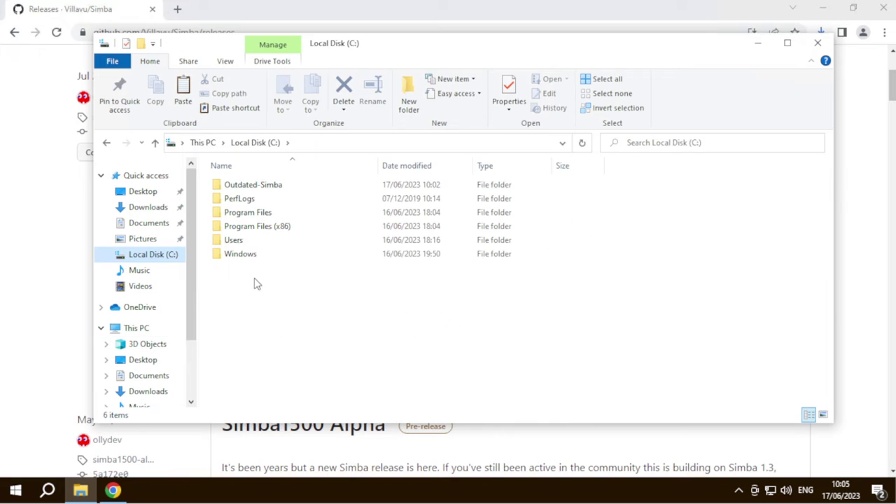
right_click(256, 282)
mouse_move(297, 419)
left_click(435, 421)
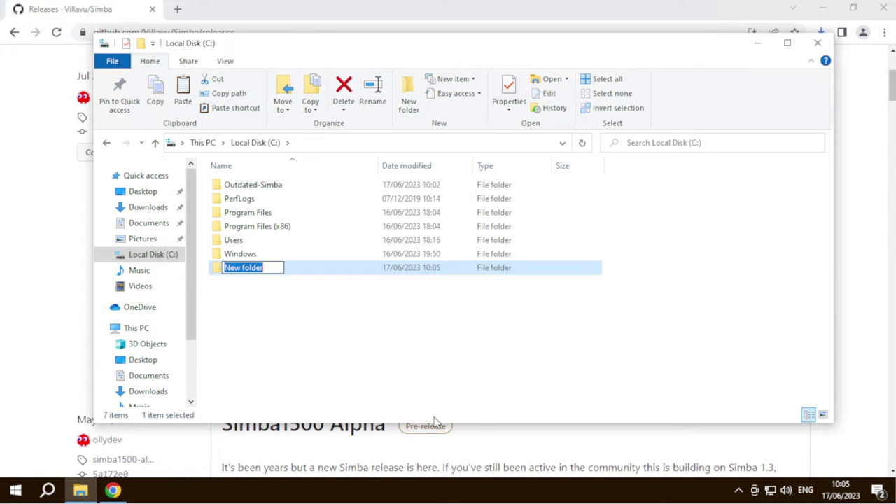
type("Simba")
key("Return")
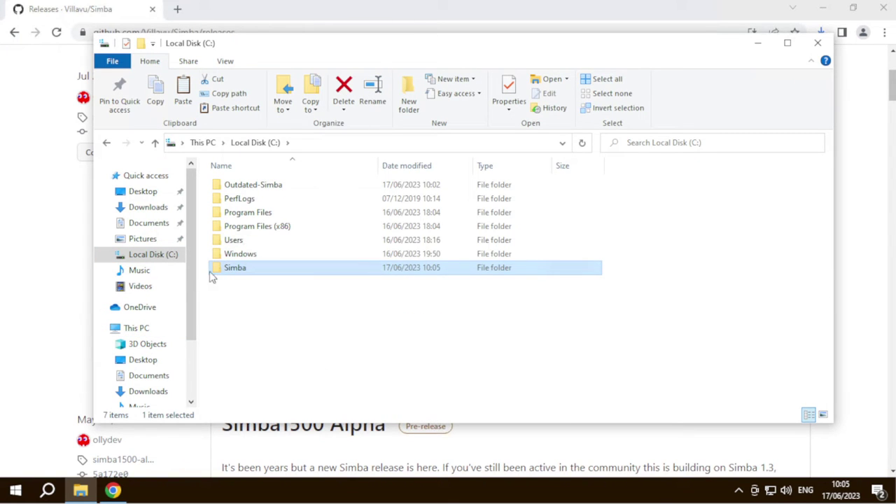
- Move Simba-Win32.exe from Downloads into C:\Simba
double_click(235, 268)
scroll(150, 200, "down", 1)
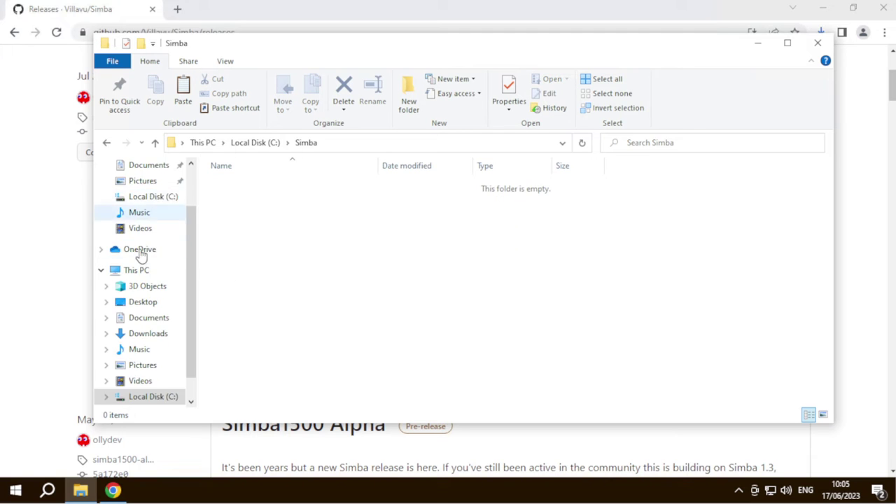
scroll(147, 224, "up", 1)
left_click(148, 207)
left_click(242, 239)
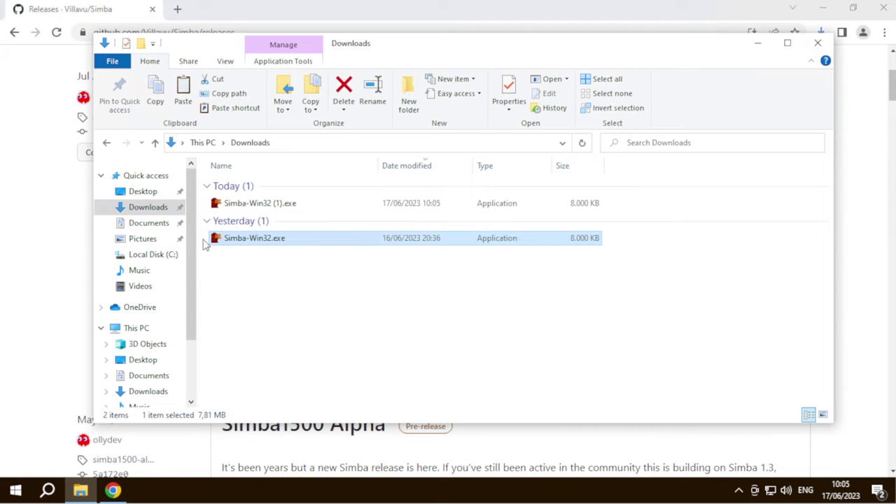
left_click(106, 143)
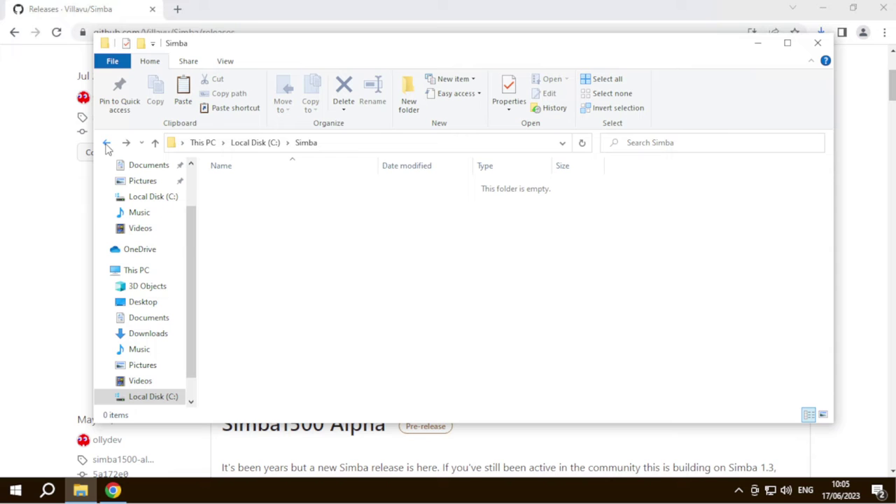
left_click(144, 197)
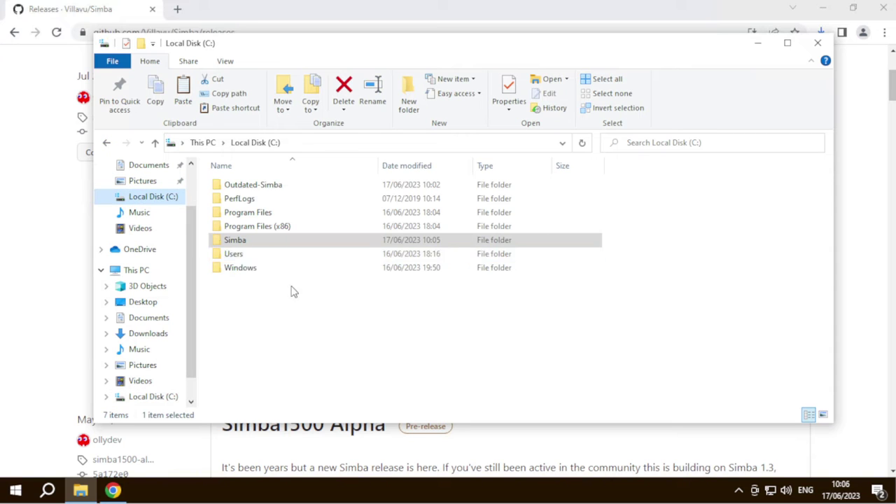
double_click(238, 243)
key("ctrl+v")
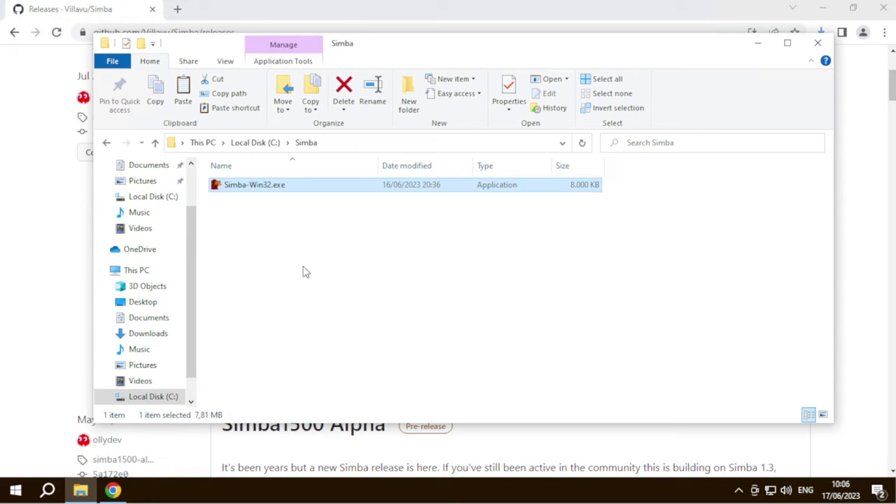
- Run Simba-Win32.exe as administrator
left_click(303, 271)
right_click(235, 197)
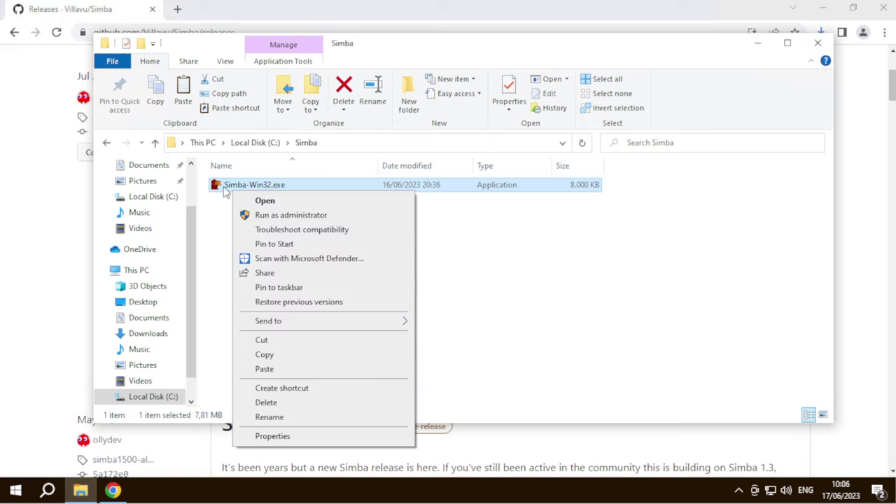
left_click(254, 214)
- Run Simba past the SmartScreen warning, accepting script association and the UAC prompt
left_click(326, 150)
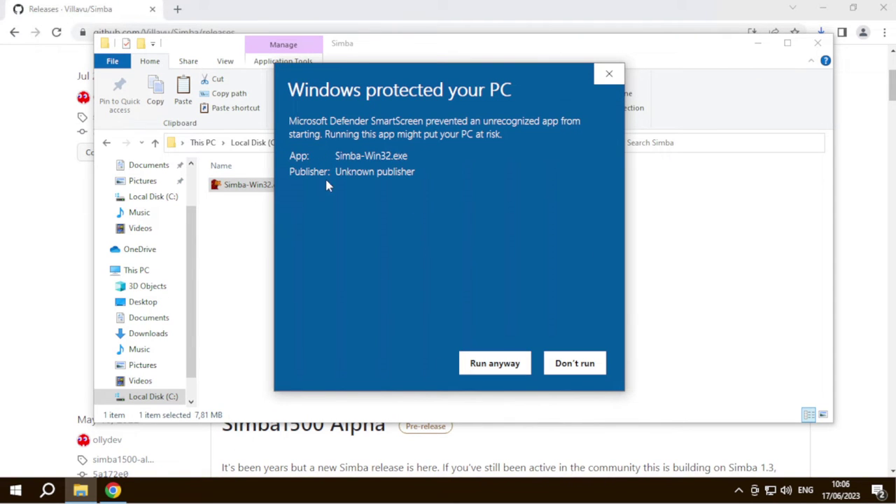
left_click(494, 363)
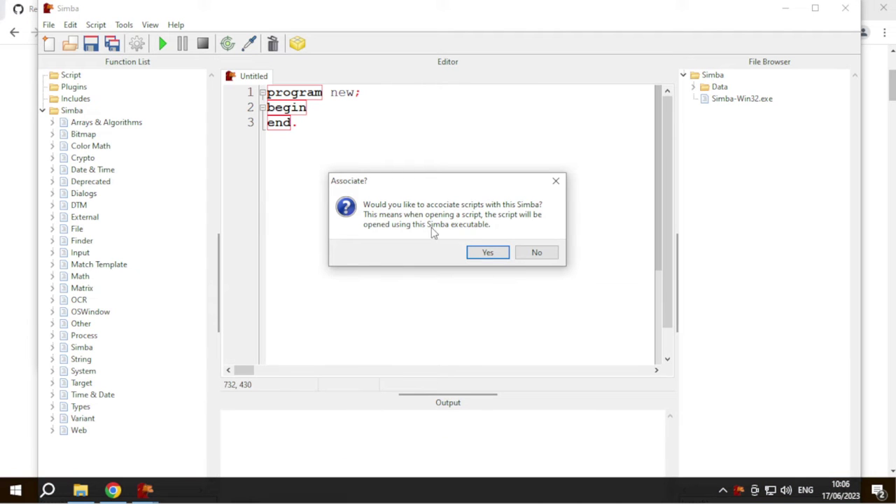
left_click(486, 254)
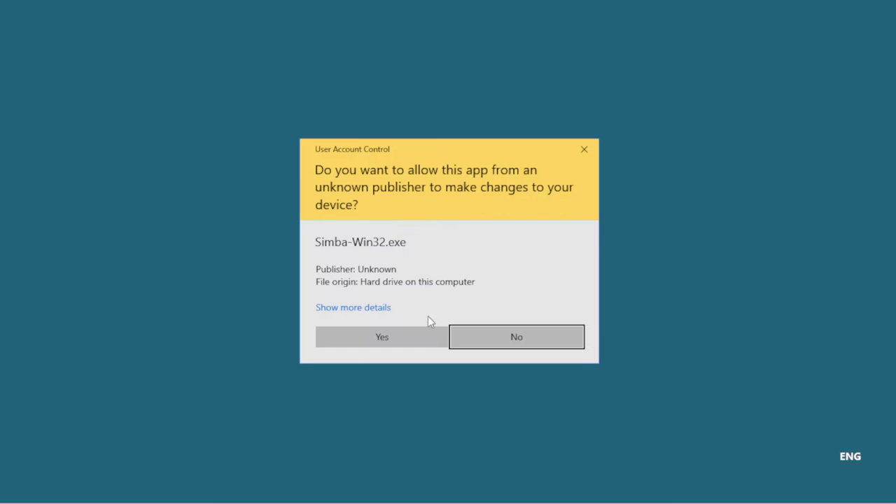
left_click(364, 338)
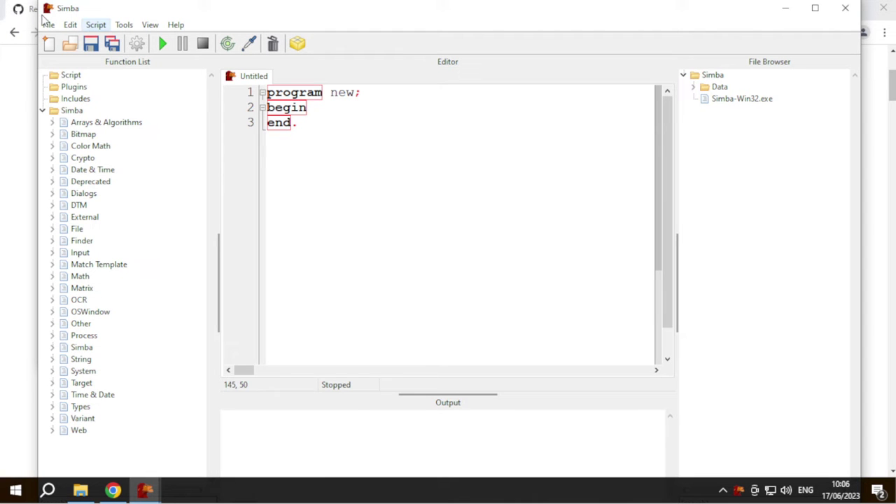
- Restore the Simba window to a smaller size and move it higher on screen
double_click(40, 3)
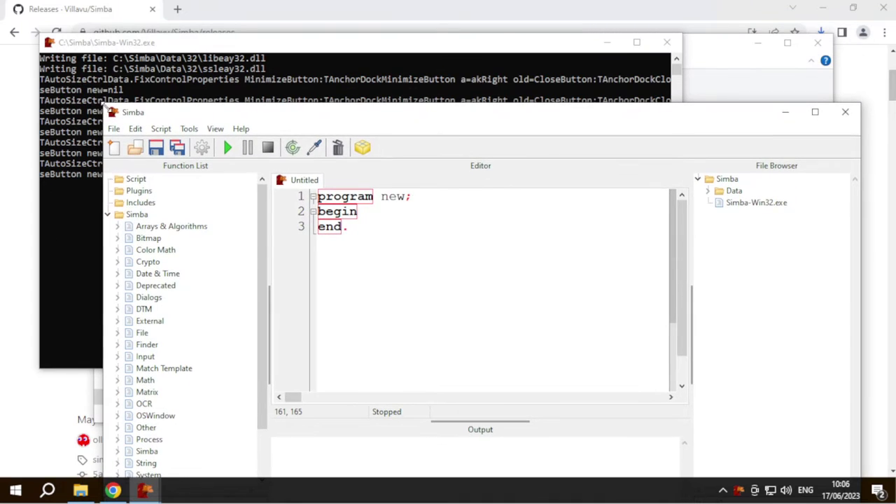
left_click_drag(194, 105, 194, 38)
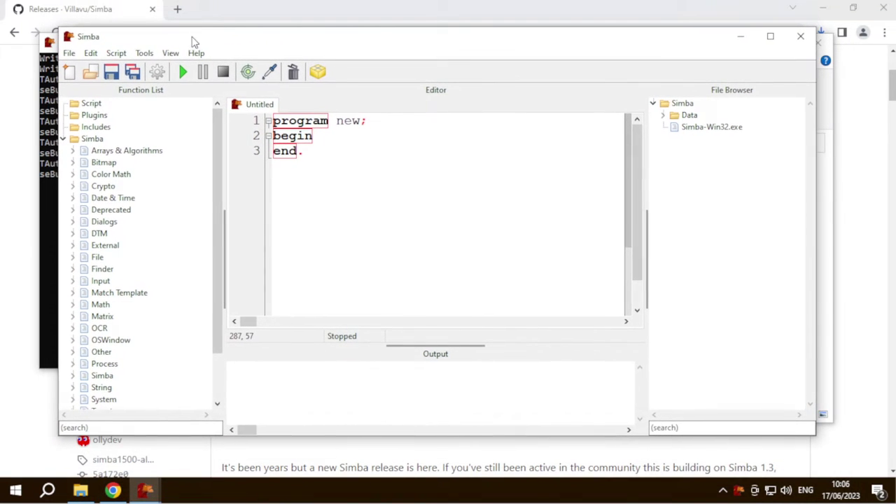
left_click(42, 110)
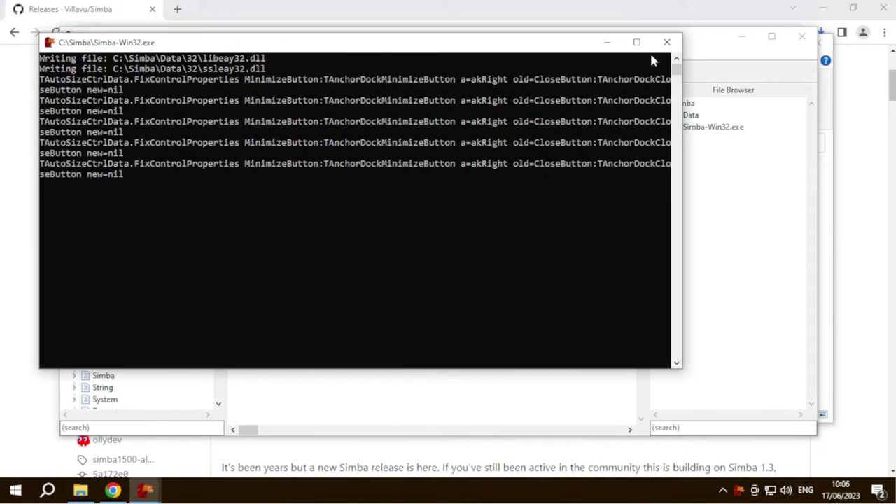
left_click(693, 44)
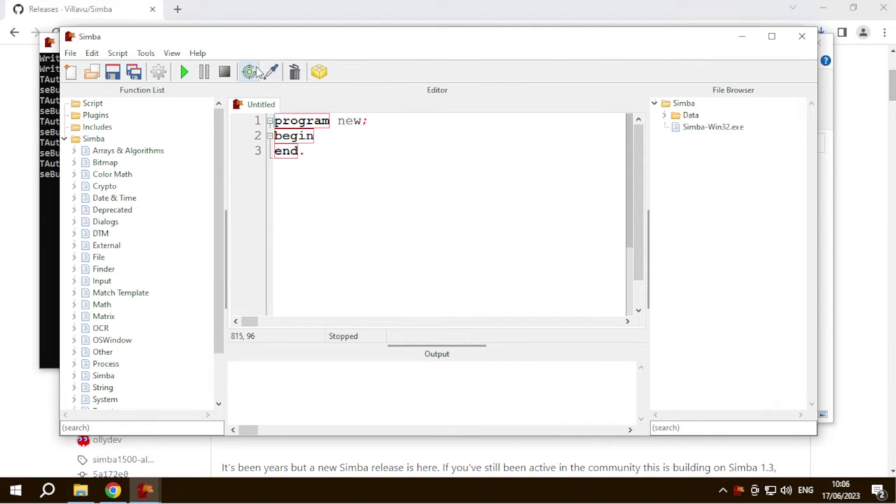
- Hide the Console, Function List and File Browser panels
left_click(171, 56)
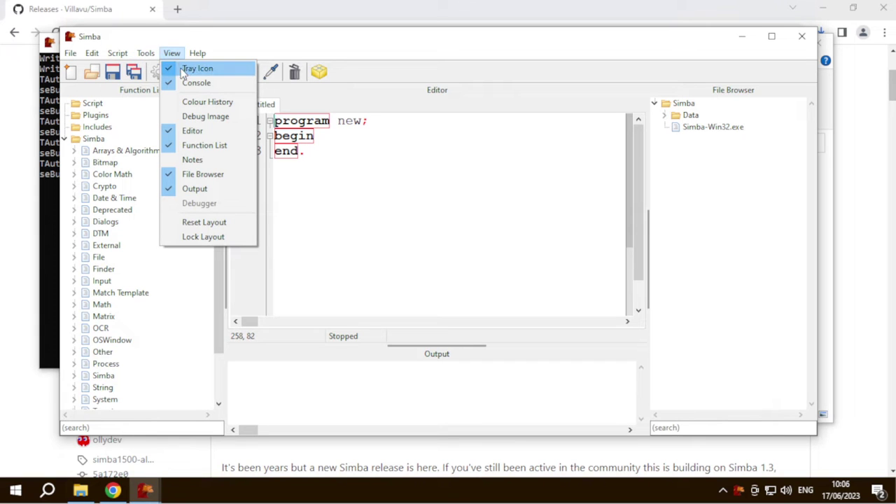
left_click(151, 492)
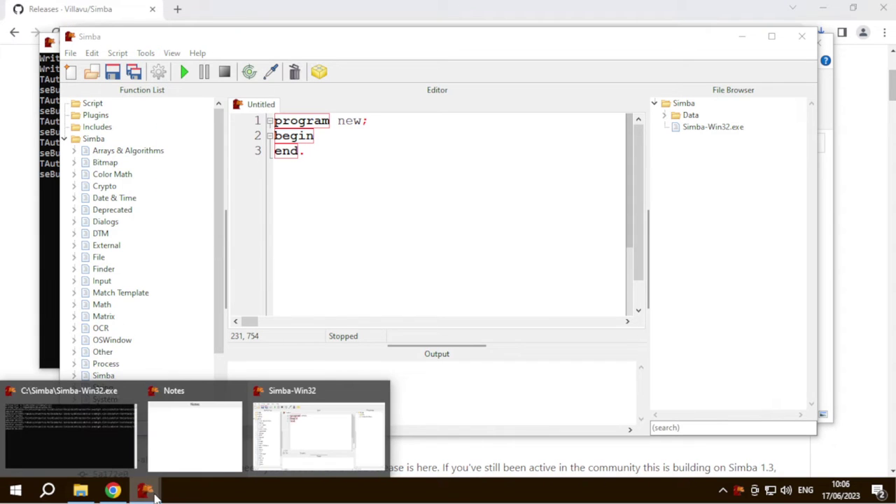
mouse_move(219, 400)
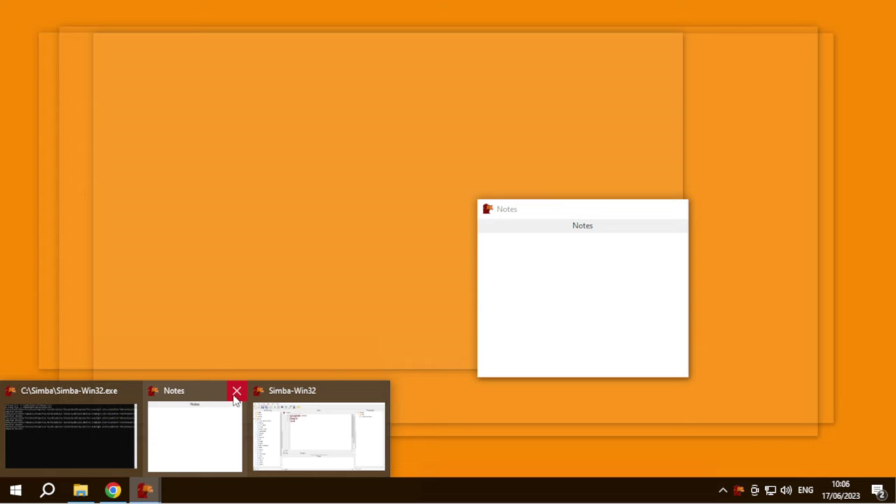
left_click(236, 392)
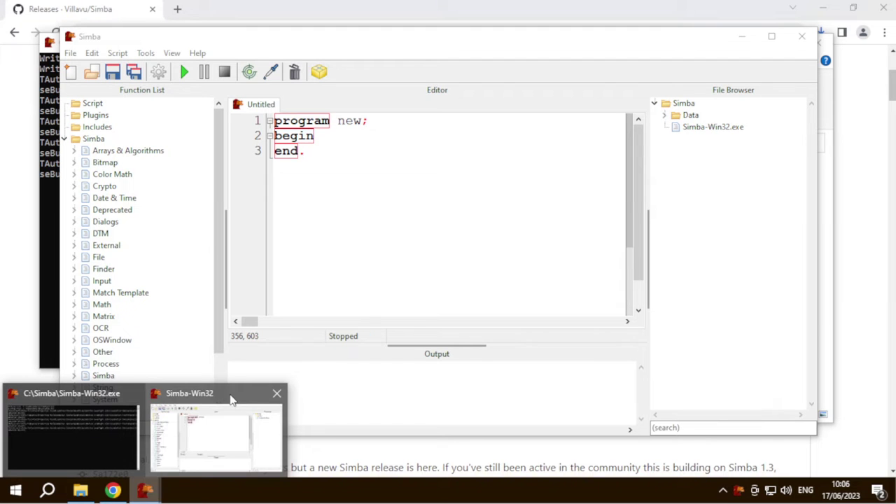
left_click(394, 200)
left_click(173, 54)
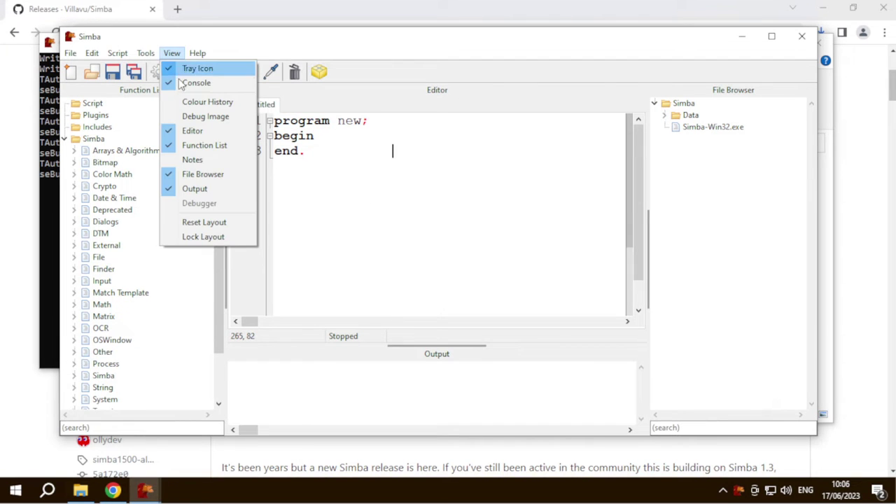
left_click(185, 84)
left_click(178, 54)
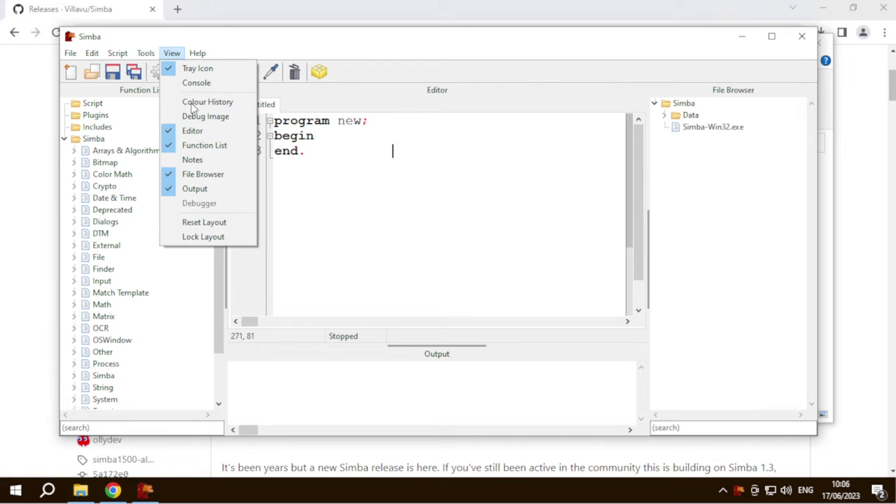
left_click(193, 147)
left_click(172, 54)
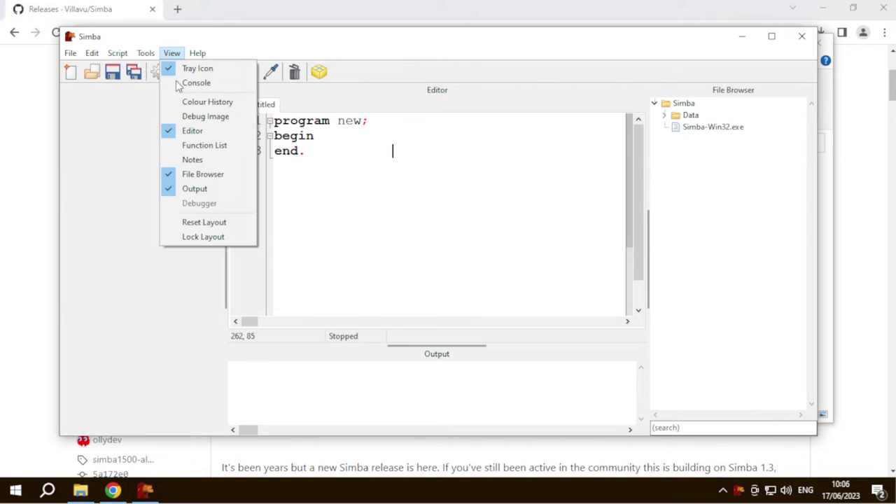
left_click(187, 177)
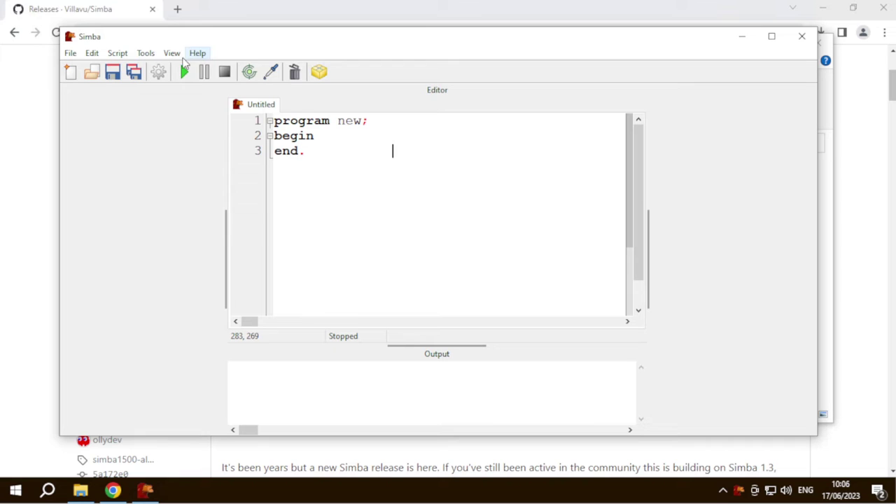
left_click(172, 54)
left_click(382, 205)
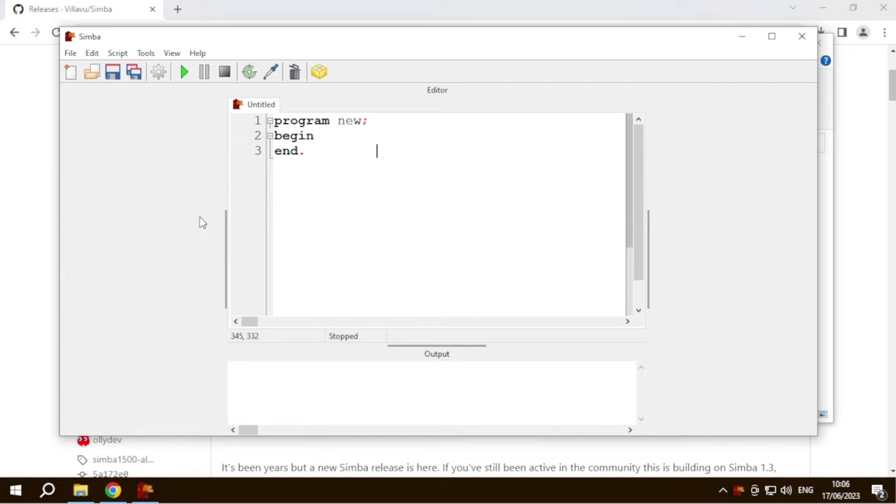
- Widen the editor and output into the freed space on both sides, then lock the layout
left_click_drag(225, 208, 82, 211)
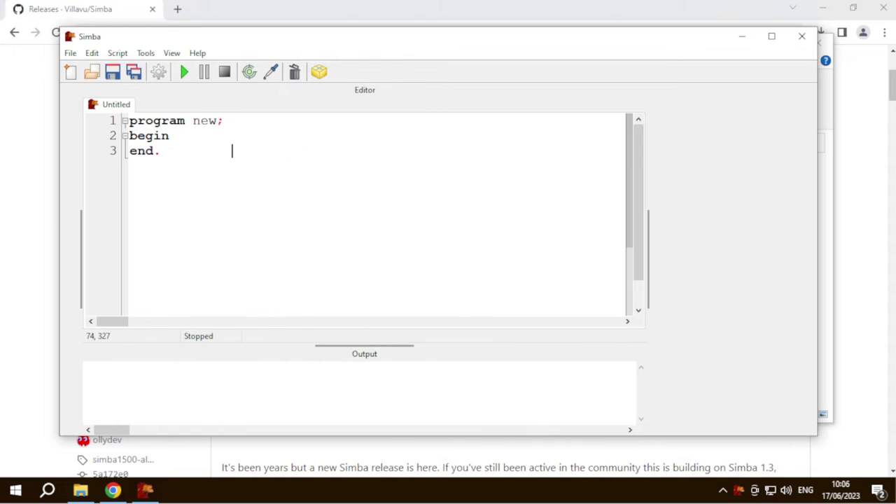
left_click_drag(646, 203, 810, 204)
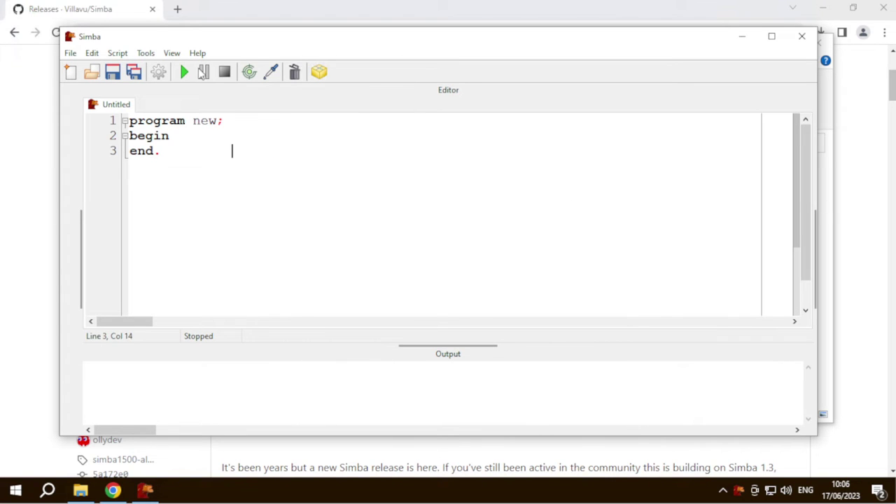
left_click(171, 53)
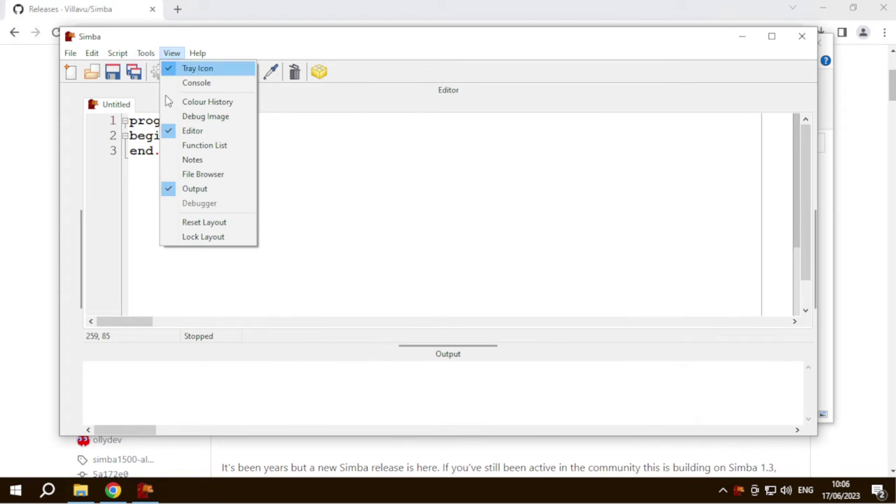
left_click(201, 238)
- Open the Packages manager and start adding a new package
left_click(156, 137)
left_click(213, 138)
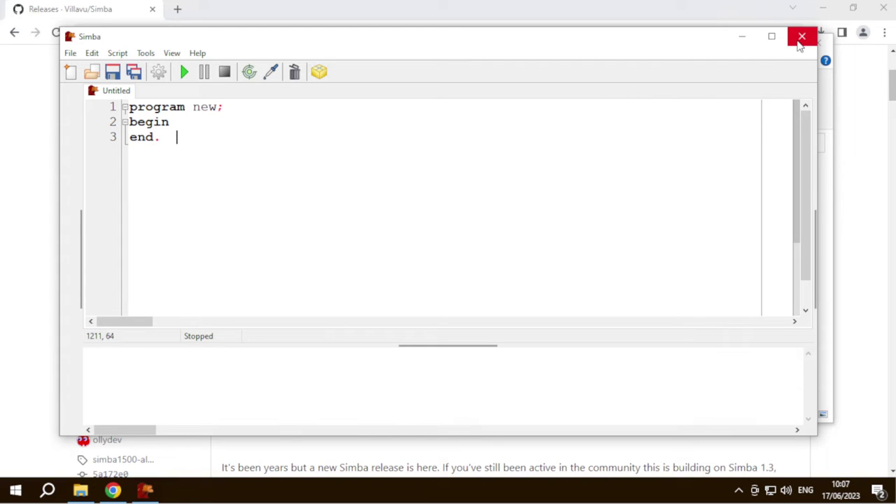
left_click(319, 73)
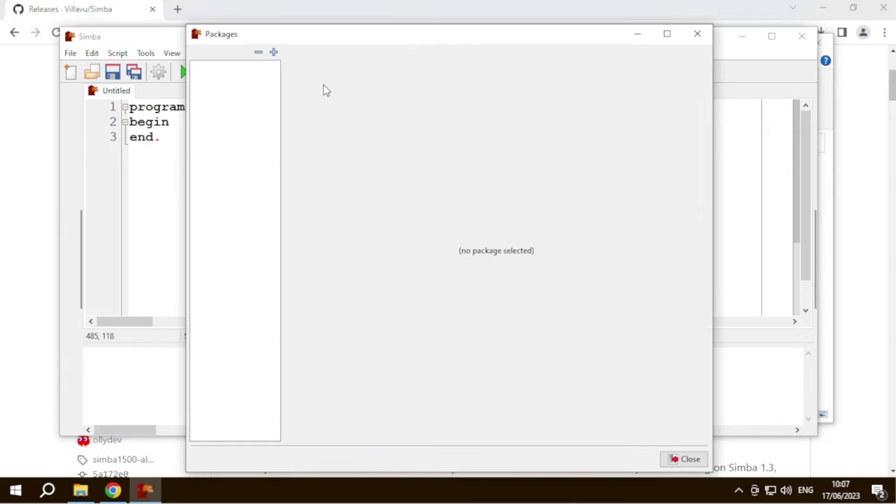
left_click(273, 53)
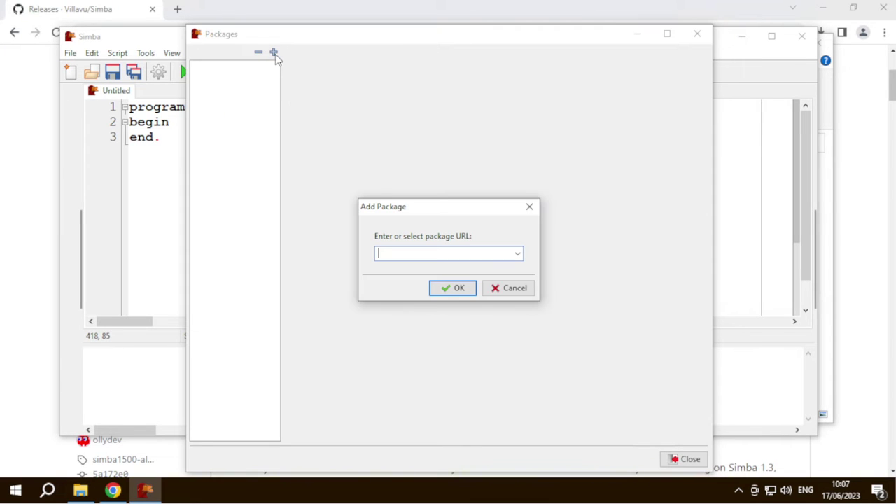
left_click(38, 161)
left_click(13, 32)
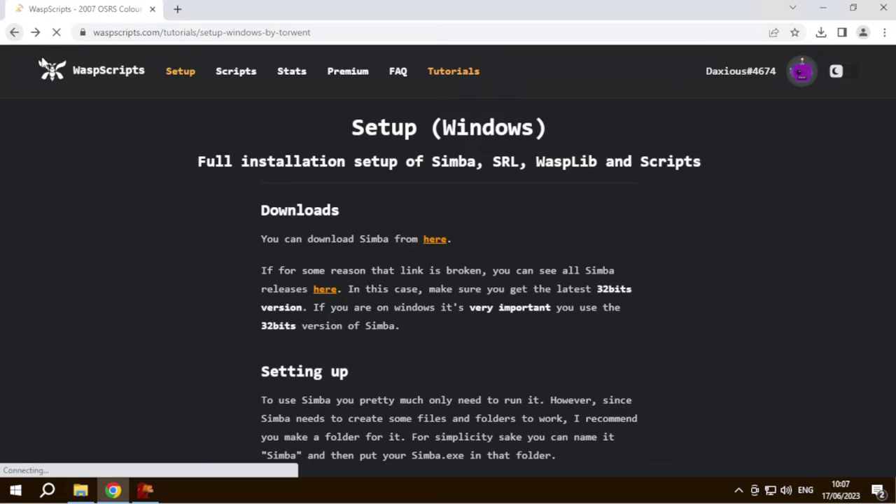
scroll(294, 224, "down", 2)
scroll(341, 209, "up", 2)
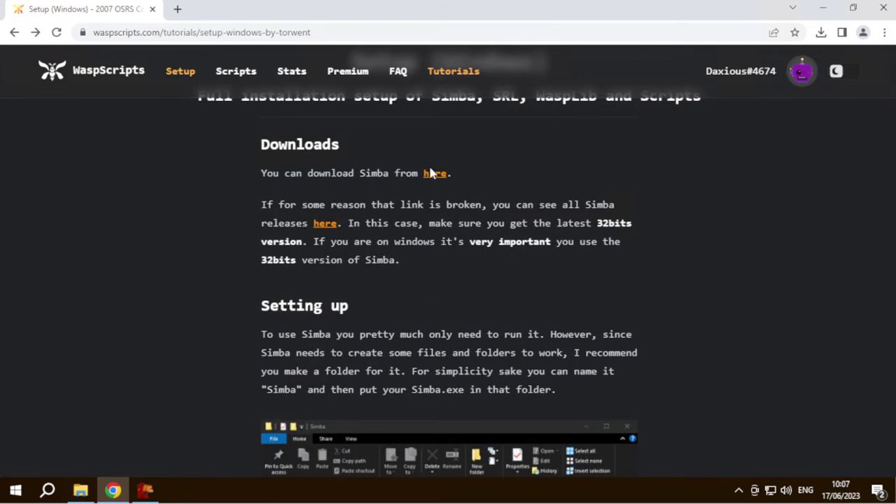
scroll(442, 199, "down", 6)
scroll(331, 241, "down", 15)
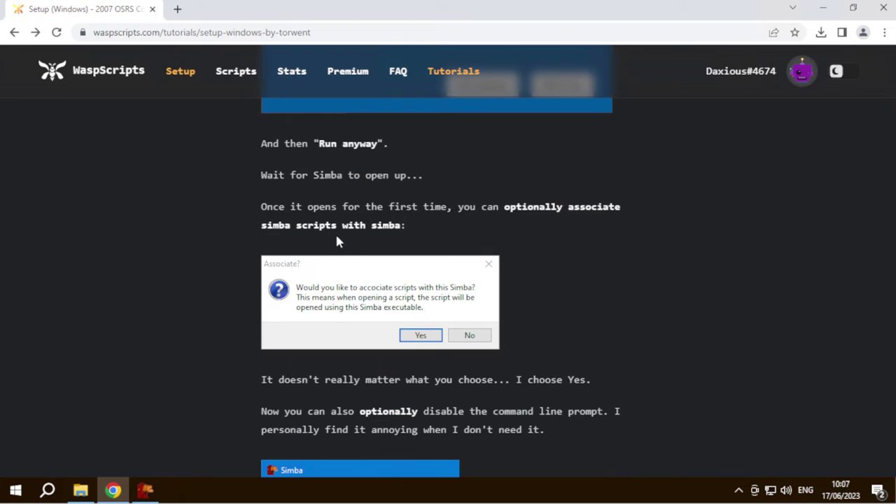
scroll(354, 250, "down", 9)
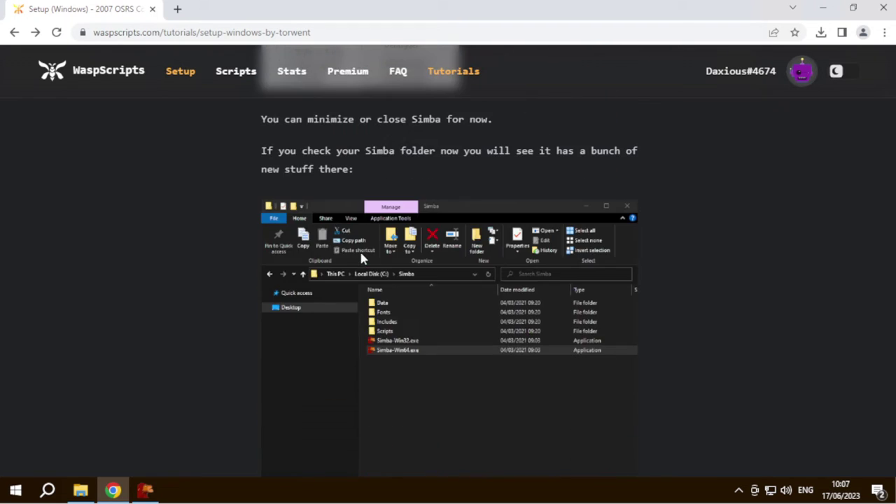
scroll(361, 258, "down", 9)
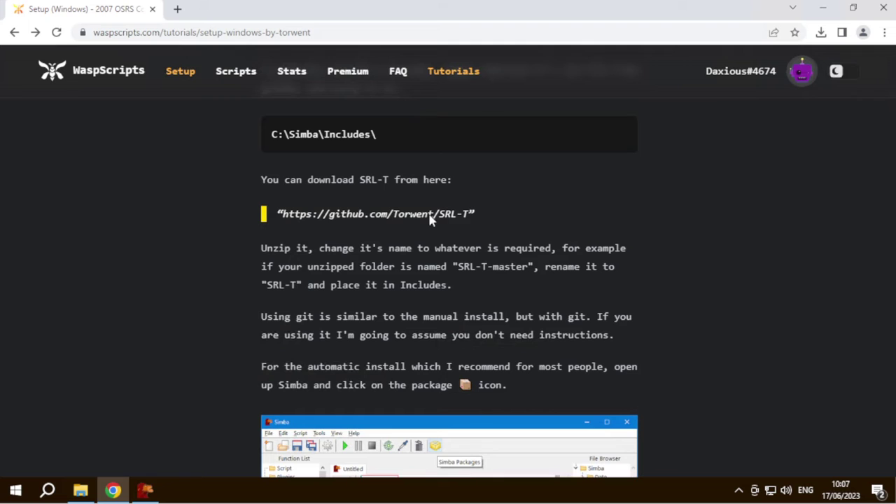
left_click_drag(469, 217, 283, 219)
key("ctrl+c")
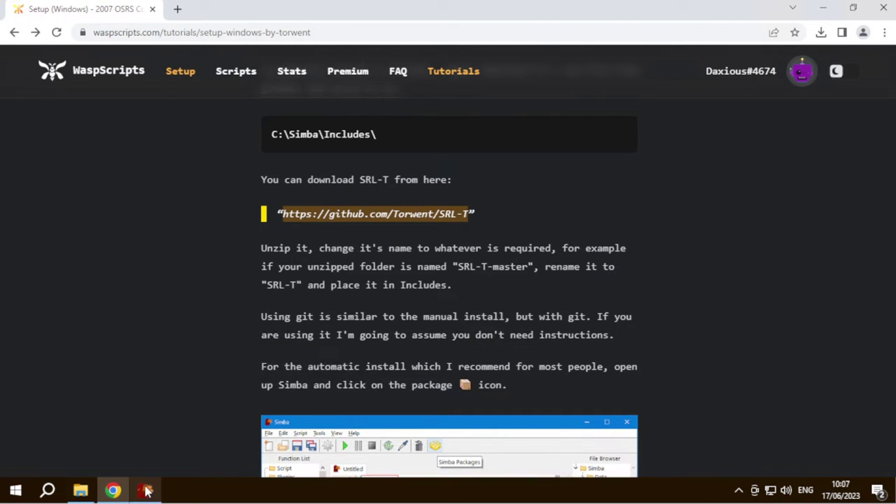
left_click(144, 488)
key("ctrl+v")
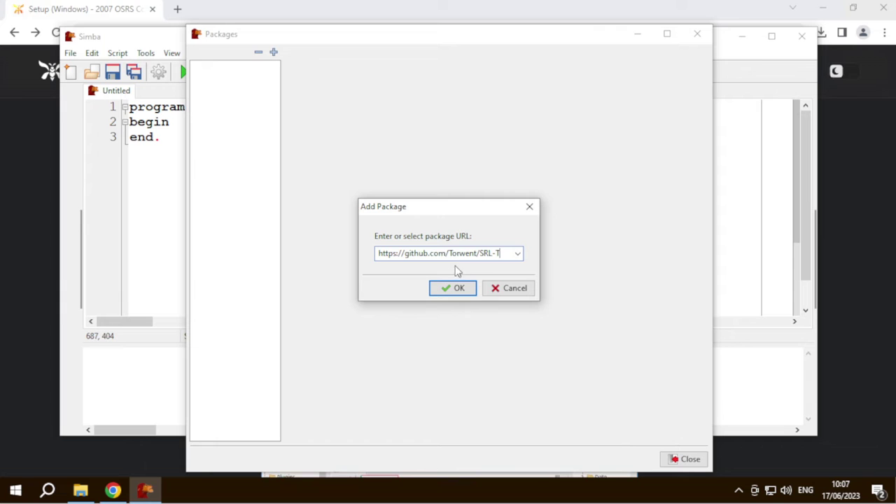
left_click(454, 289)
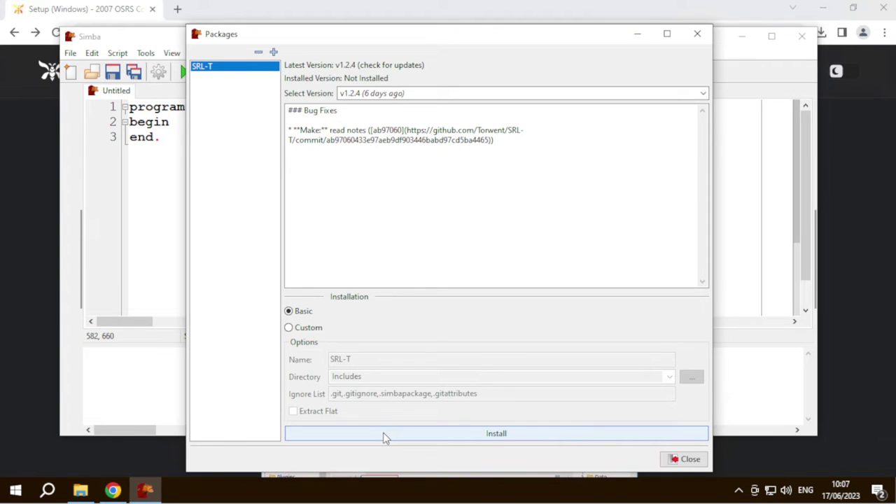
left_click(498, 434)
left_click(482, 257)
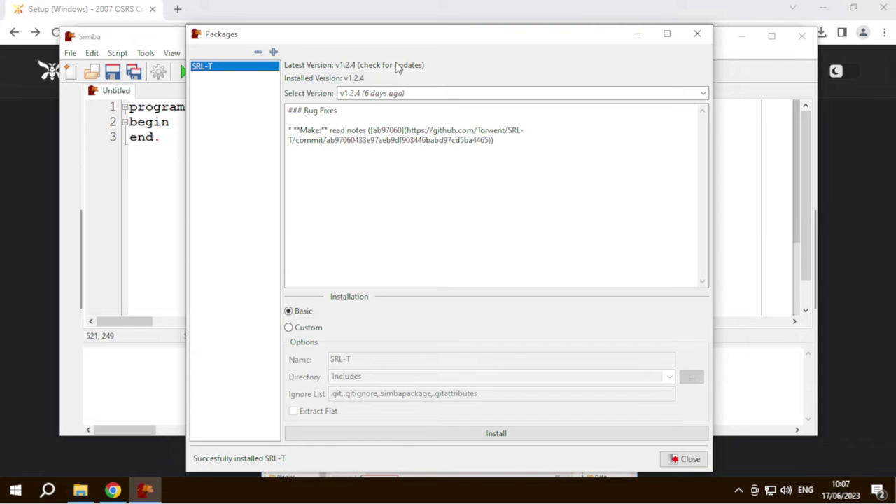
mouse_move(319, 44)
left_mouse_down()
mouse_move(399, 44)
mouse_move(321, 35)
left_mouse_up()
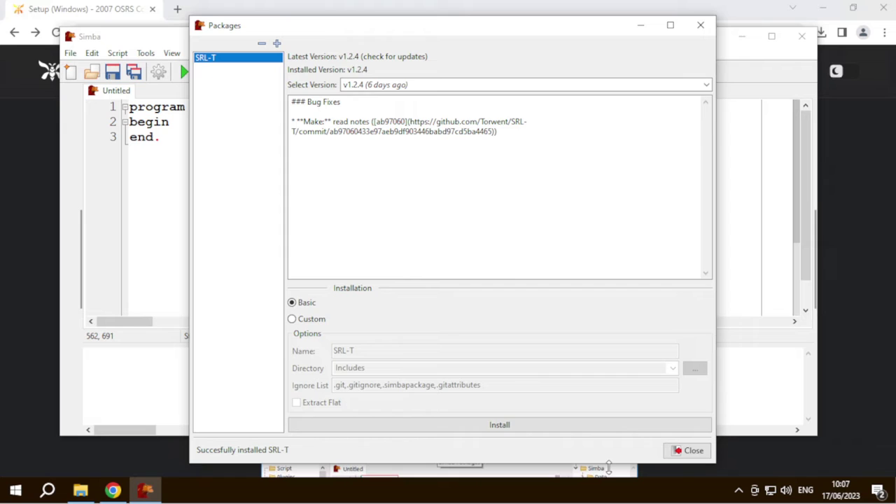
- Add WaspLib by editing SRL-T out of the pasted address, and install WaspLib v13.4.5
left_click(276, 44)
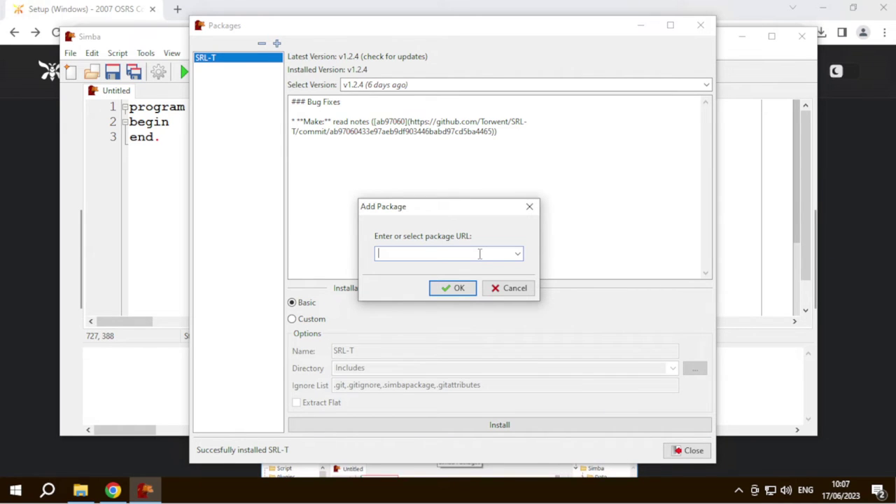
key("ctrl+v")
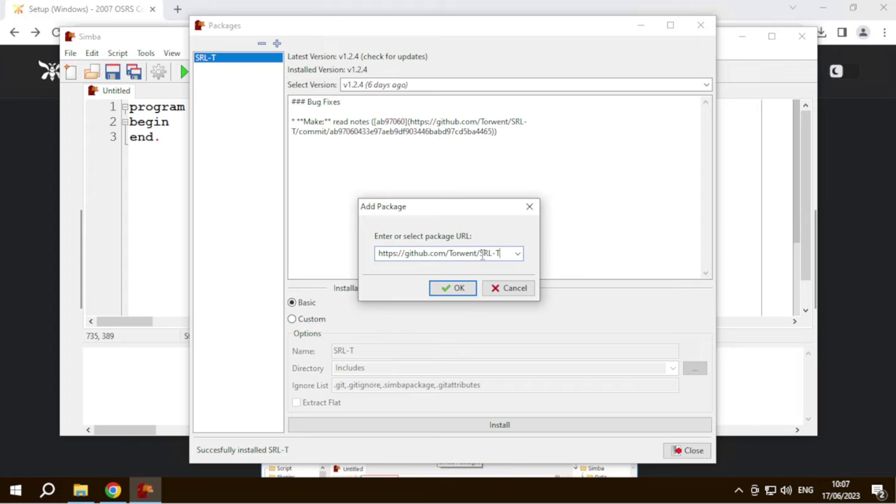
left_click_drag(480, 254, 511, 255)
key("BackSpace")
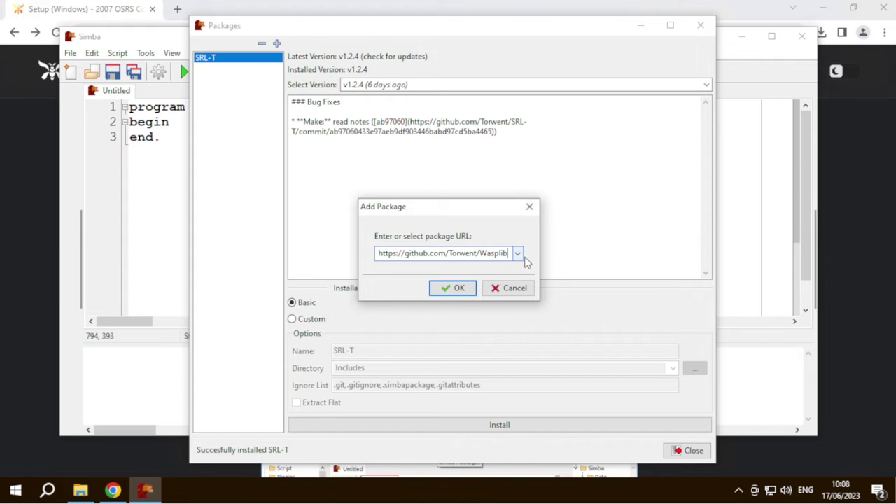
left_click(454, 287)
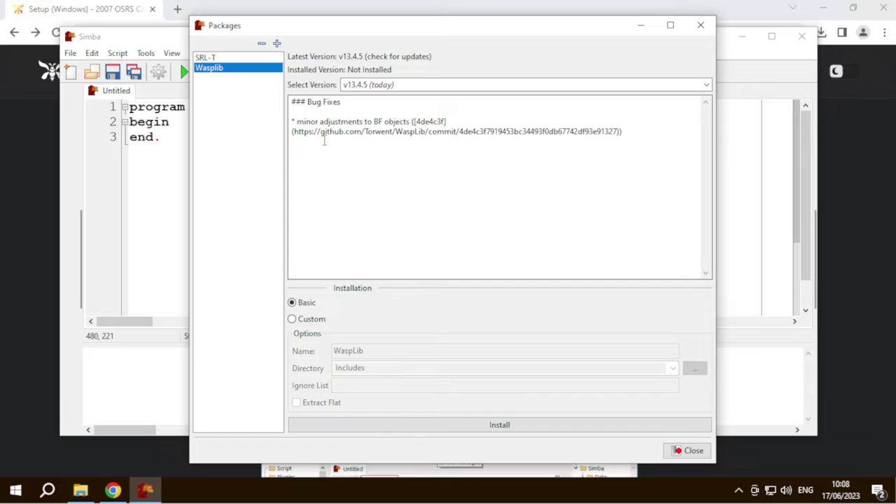
left_click(510, 423)
left_click(487, 253)
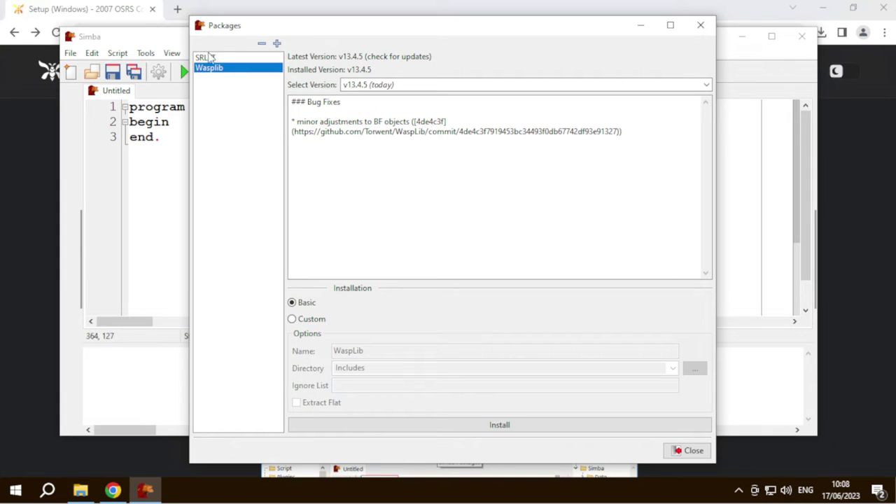
- Add and install wasp-free v2.3.9, then close the Packages manager
left_click(277, 43)
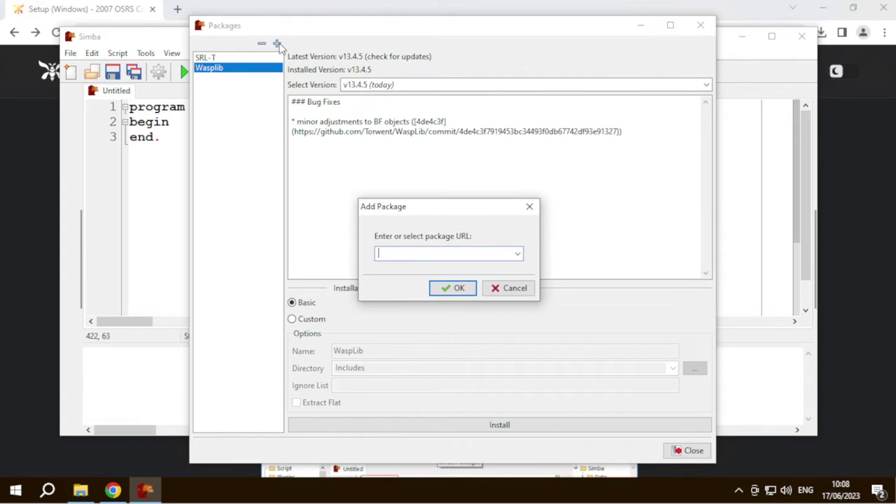
key("ctrl+v")
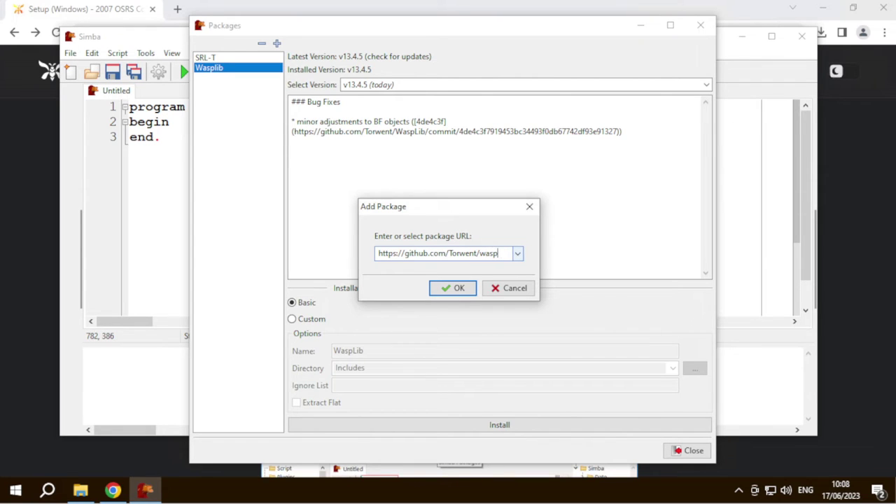
left_click(466, 291)
left_click(482, 427)
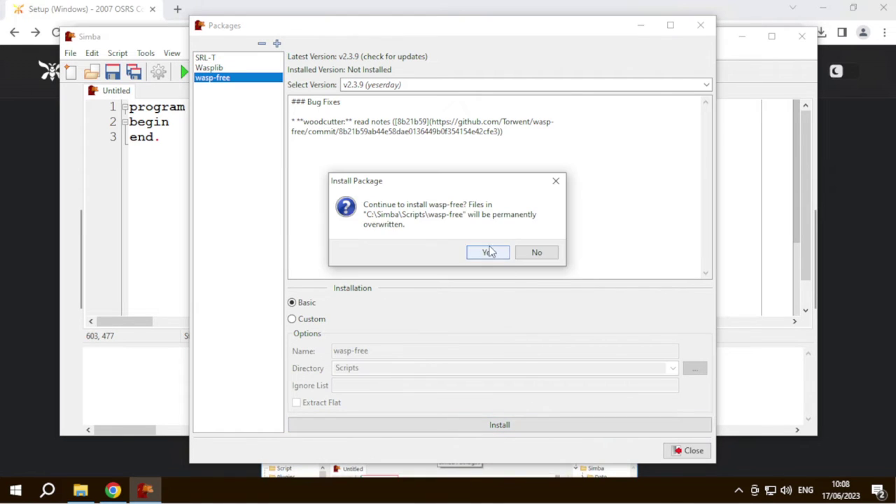
left_click(488, 252)
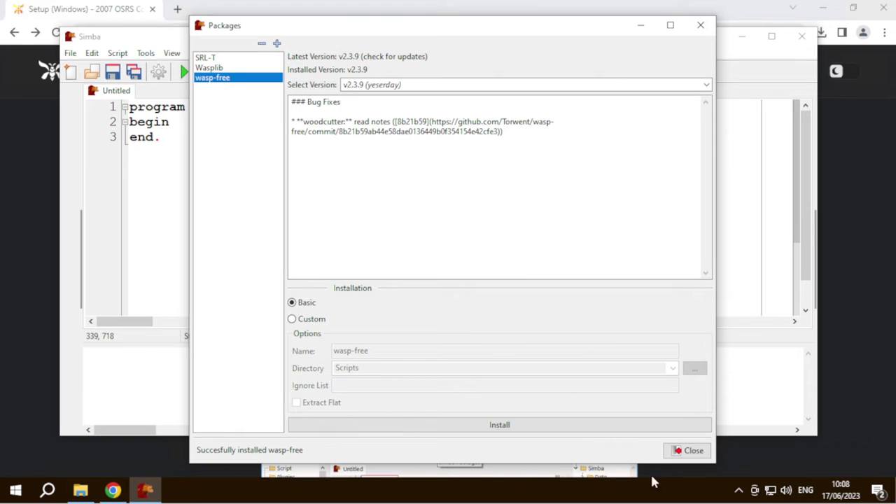
left_click(693, 450)
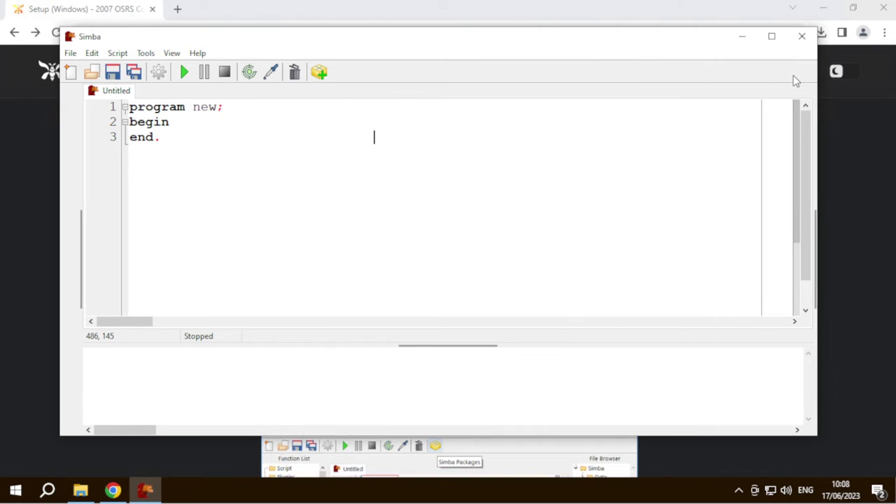
- Search 'osrs' in a new tab and open the Old School RuneScape download page
left_click_drag(578, 44, 563, 59)
left_click(225, 14)
left_click(177, 9)
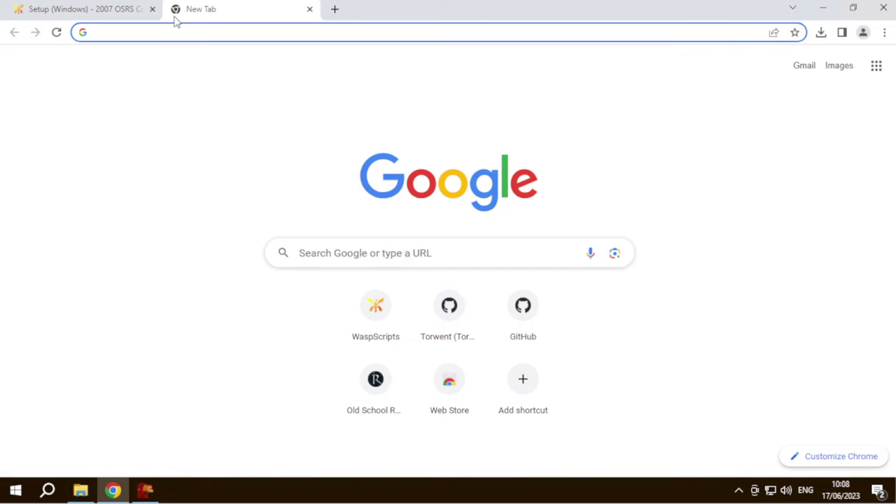
type("osrs")
key("Return")
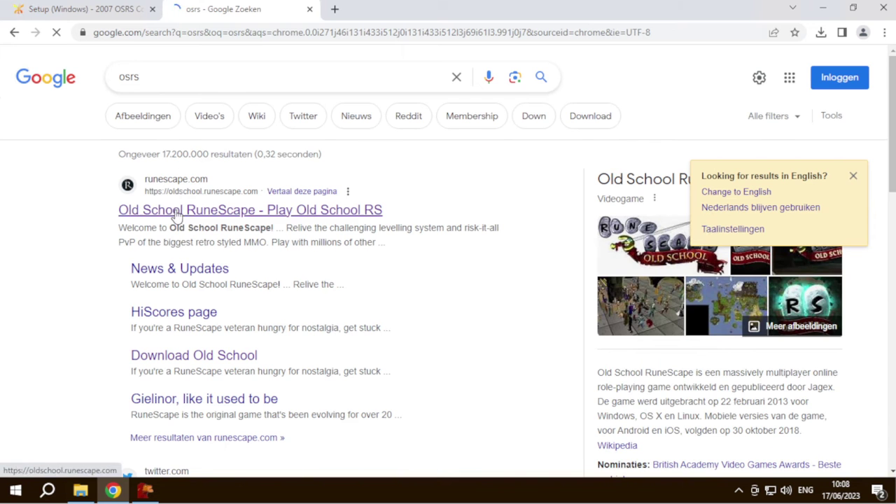
left_click(176, 214)
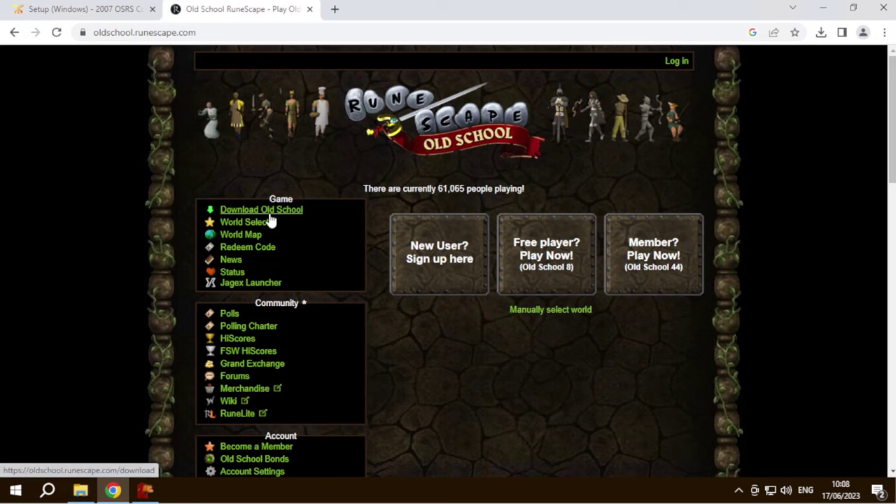
left_click(271, 217)
scroll(270, 216, "down", 6)
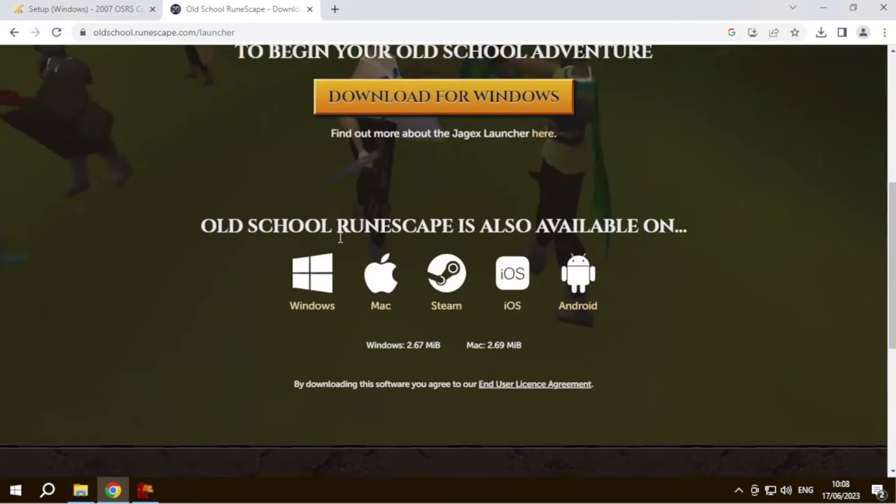
scroll(260, 200, "up", 4)
scroll(443, 294, "down", 4)
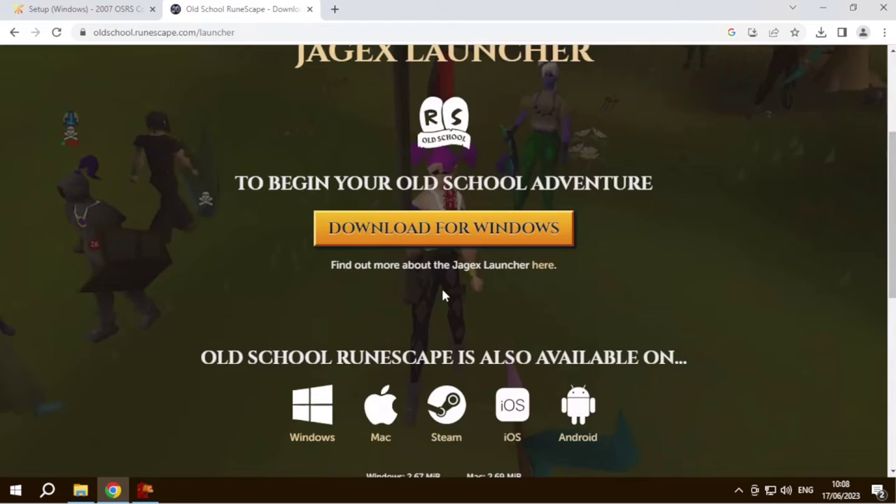
scroll(390, 279, "down", 2)
scroll(388, 274, "up", 6)
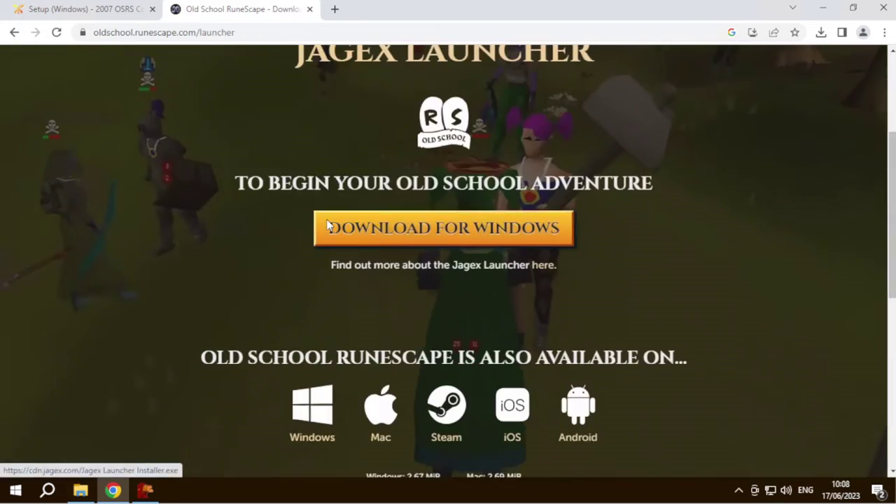
scroll(406, 254, "up", 1)
scroll(406, 264, "down", 2)
scroll(409, 270, "up", 2)
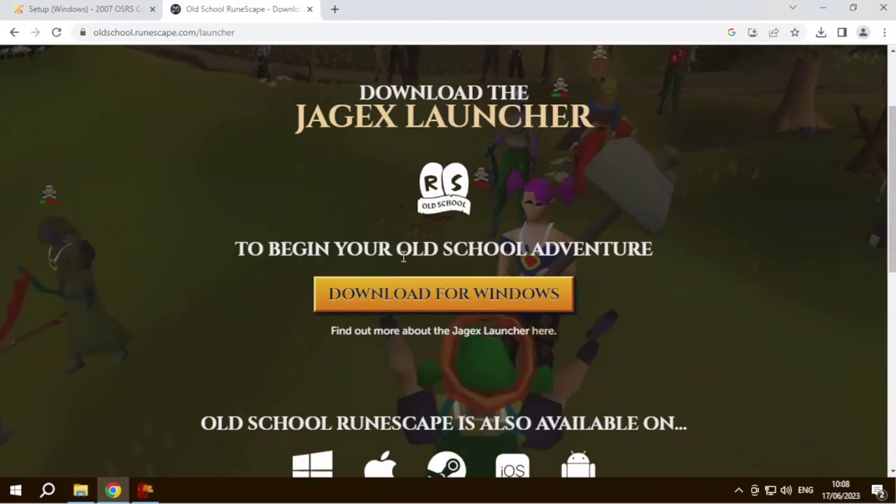
scroll(420, 291, "down", 4)
scroll(420, 203, "up", 2)
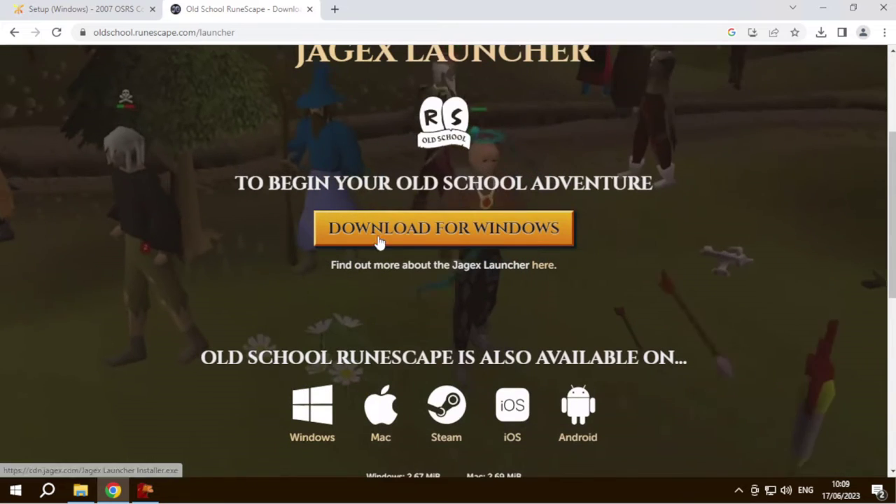
scroll(332, 266, "down", 6)
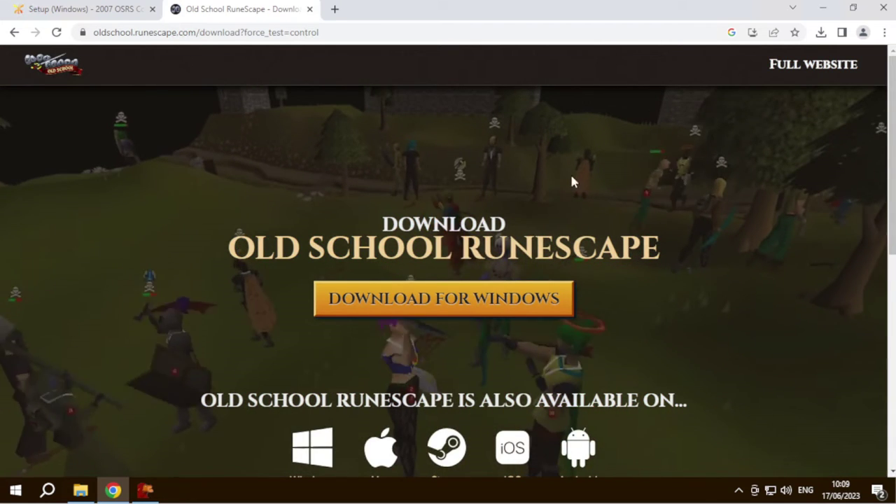
- Download OldSchool.msi and install the OldSchool RuneScape Launcher 1.2.7, accepting the licence
left_click(439, 318)
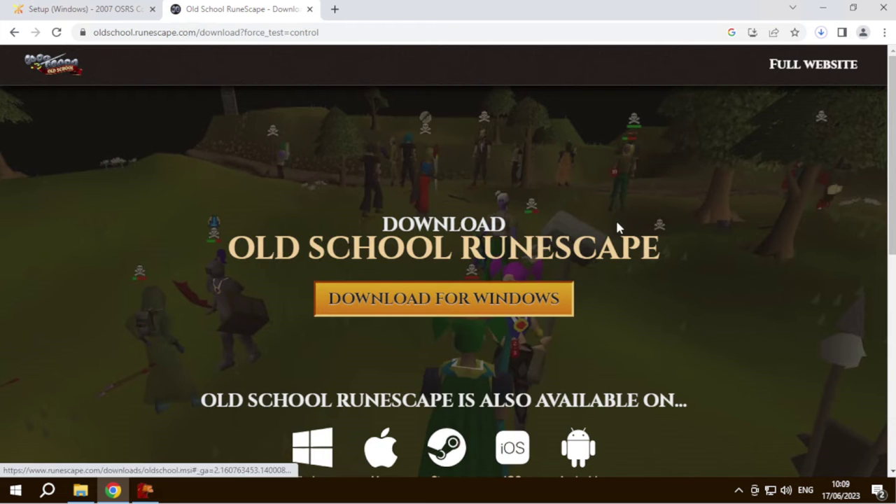
left_click(821, 32)
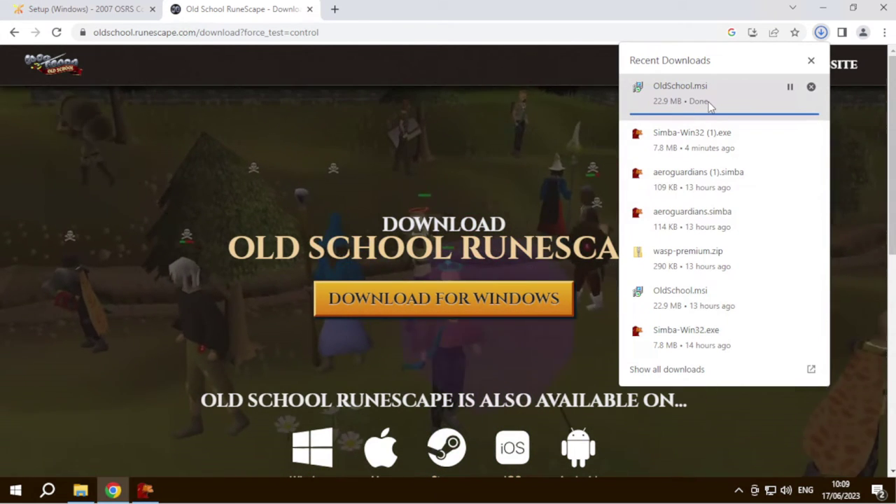
left_click(709, 105)
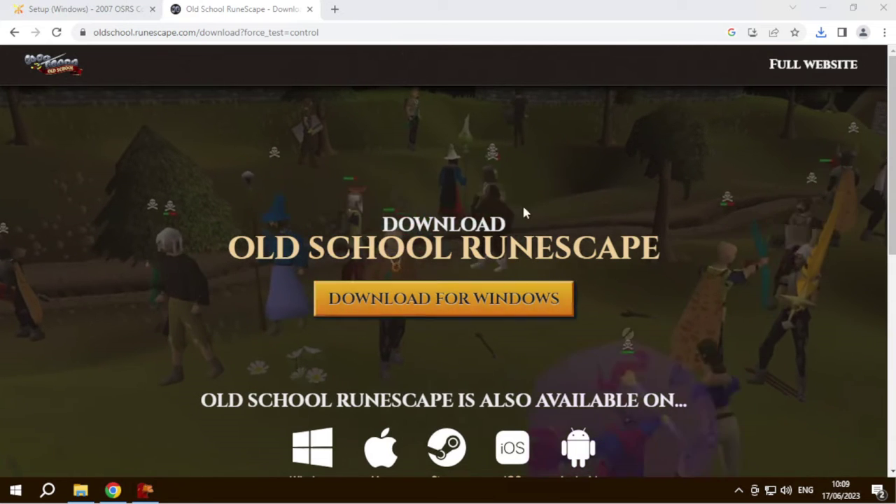
left_click(404, 315)
left_click(506, 347)
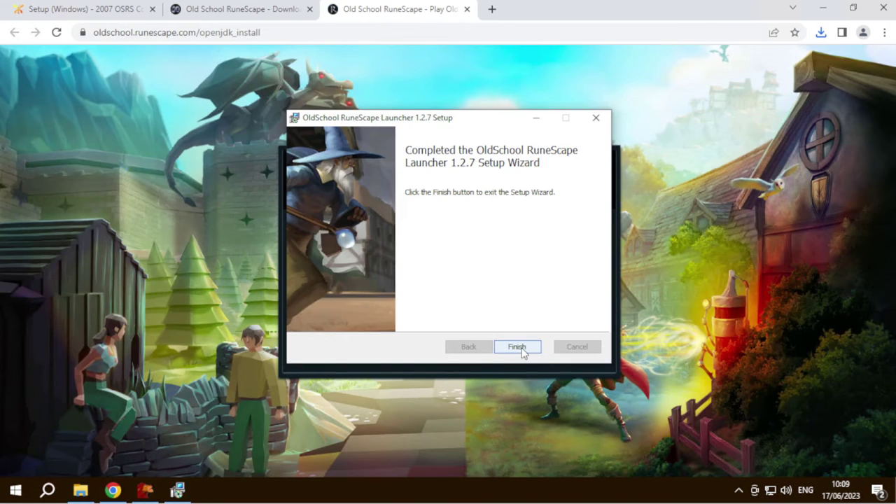
left_click(517, 348)
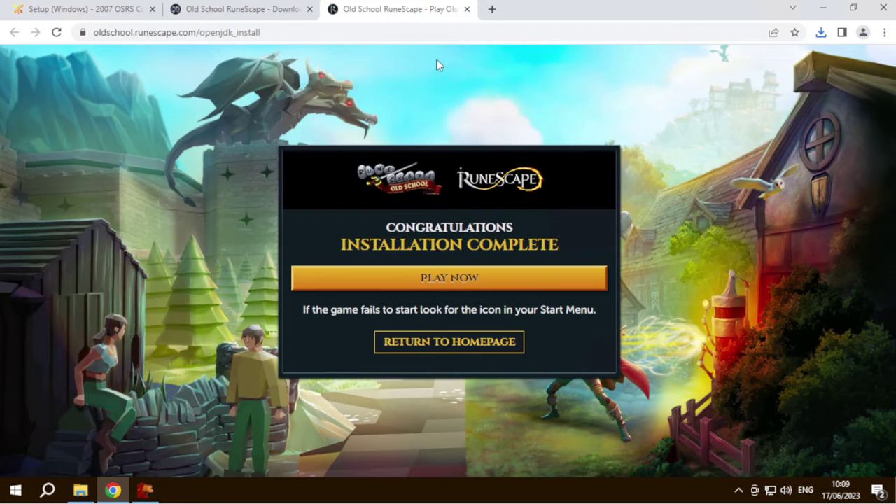
- Close the RuneScape tabs and shrink the browser into a smaller, lower window
left_click(281, 15)
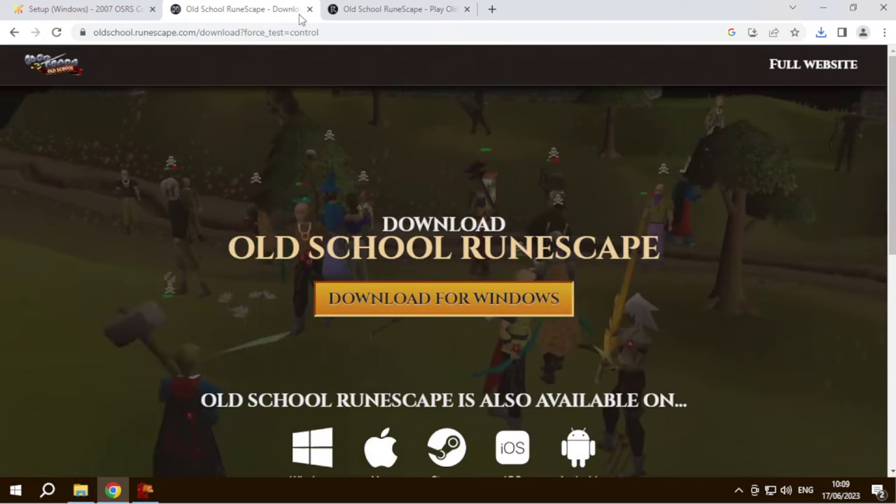
middle_click(282, 16)
left_click(308, 10)
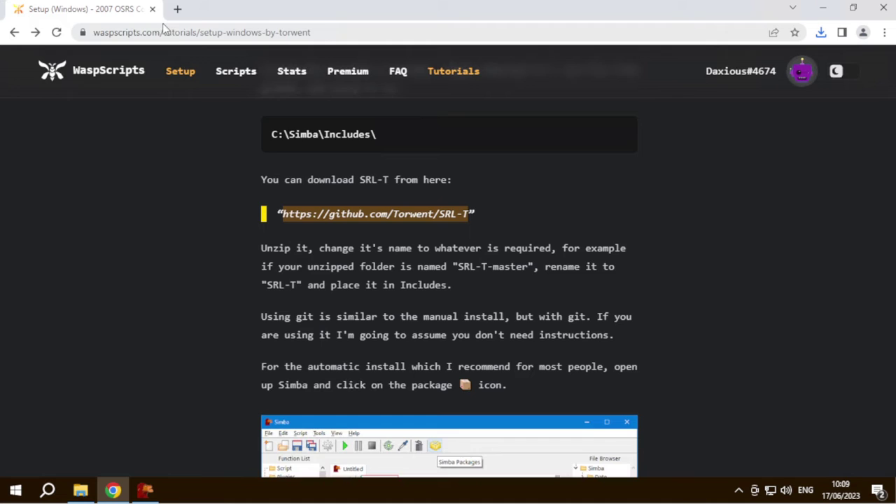
left_click_drag(406, 9, 469, 31)
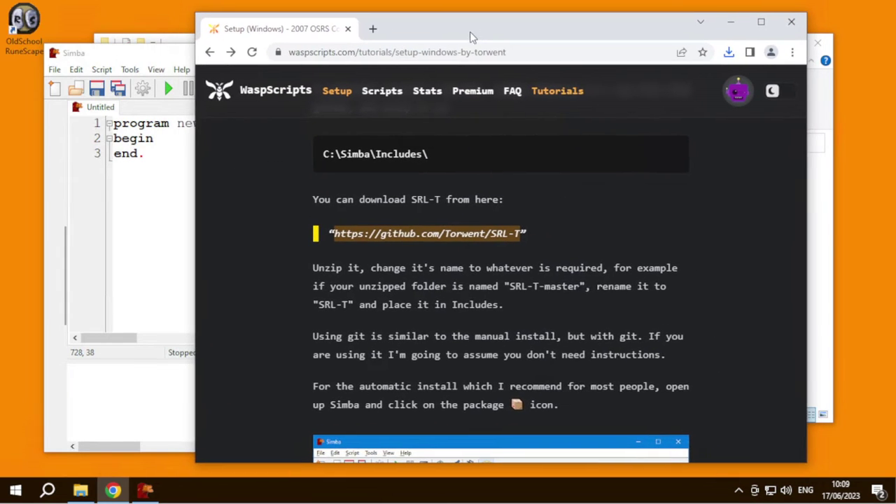
left_click_drag(122, 53, 144, 88)
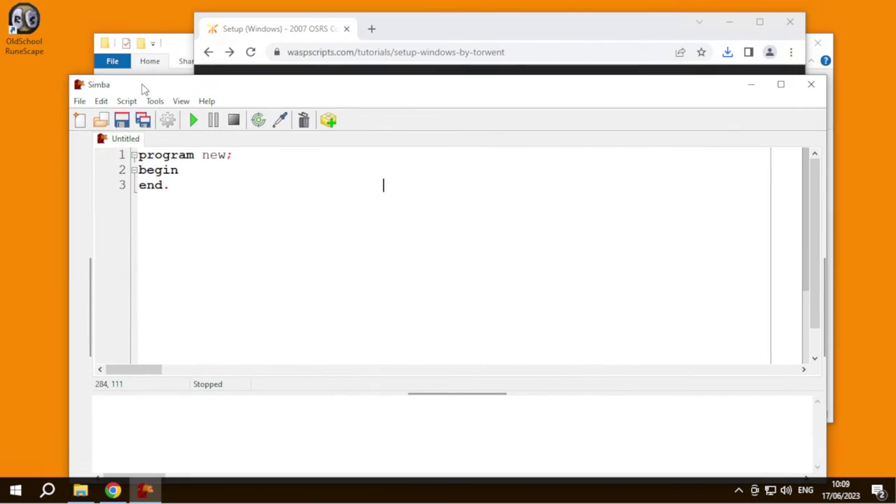
- Create a desktop shortcut to C:\Simba\Simba-Win32.exe via Send to > Desktop
left_click(177, 52)
left_click(324, 306)
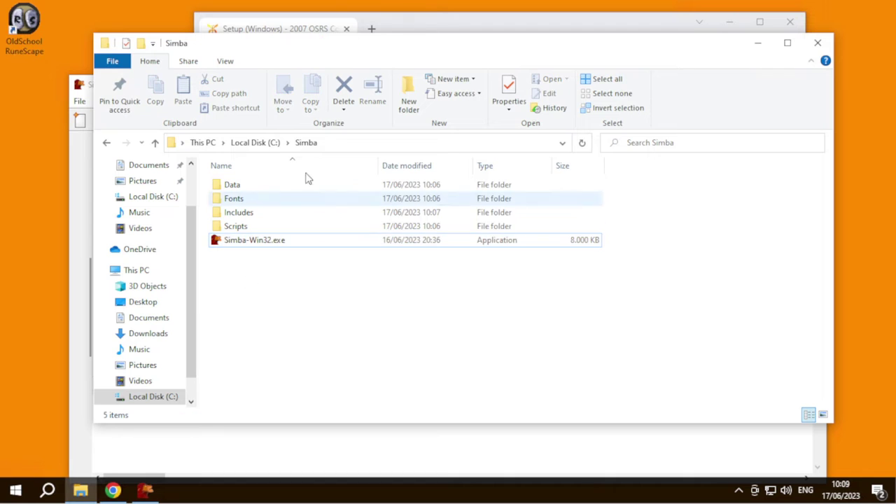
left_click(248, 244)
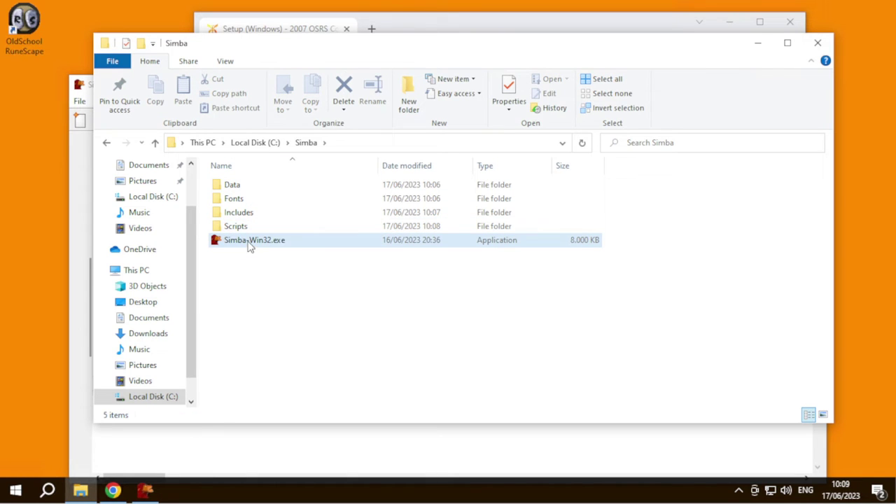
right_click(249, 245)
mouse_move(348, 134)
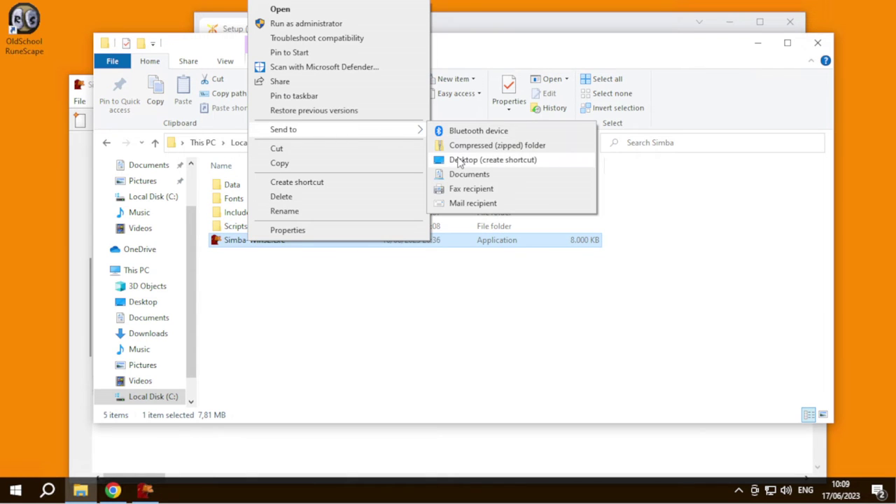
left_click(462, 160)
- Rename the desktop shortcut to 'Simba'
right_click(40, 104)
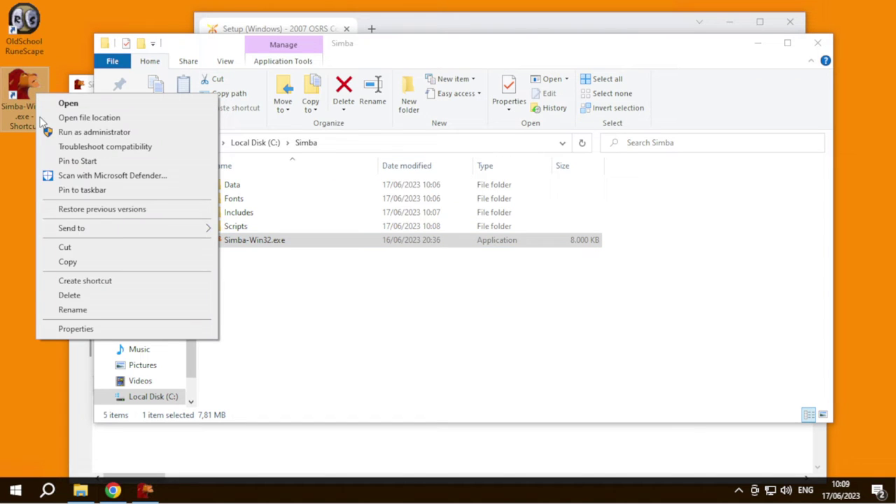
left_click(87, 309)
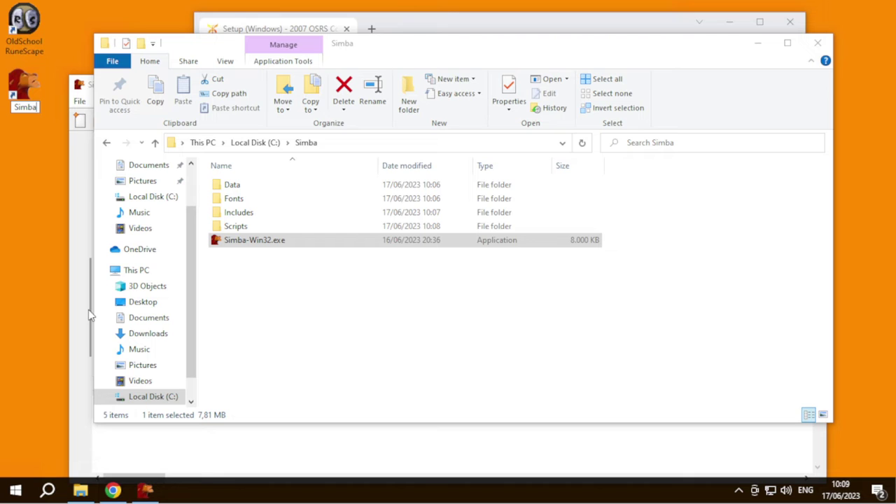
type("Simba")
key("Return")
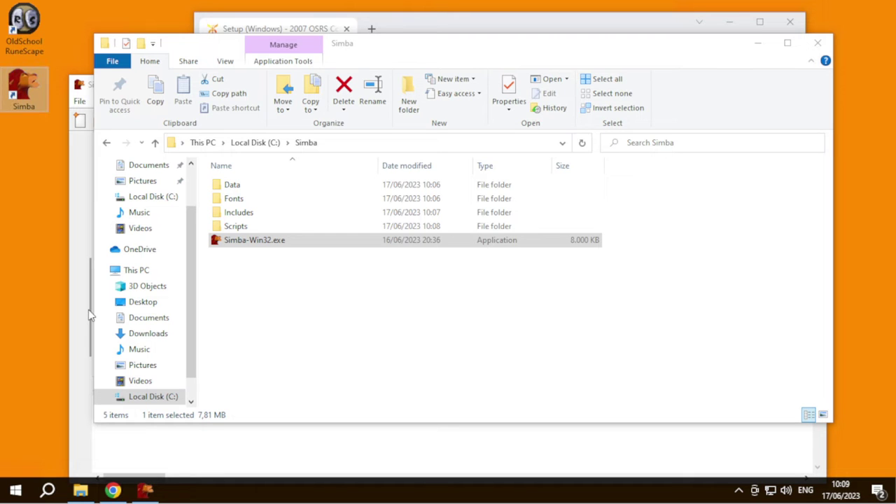
left_click(490, 296)
- Close File Explorer, rearrange the Simba and browser windows, and bring Simba's editor forward
left_click(817, 45)
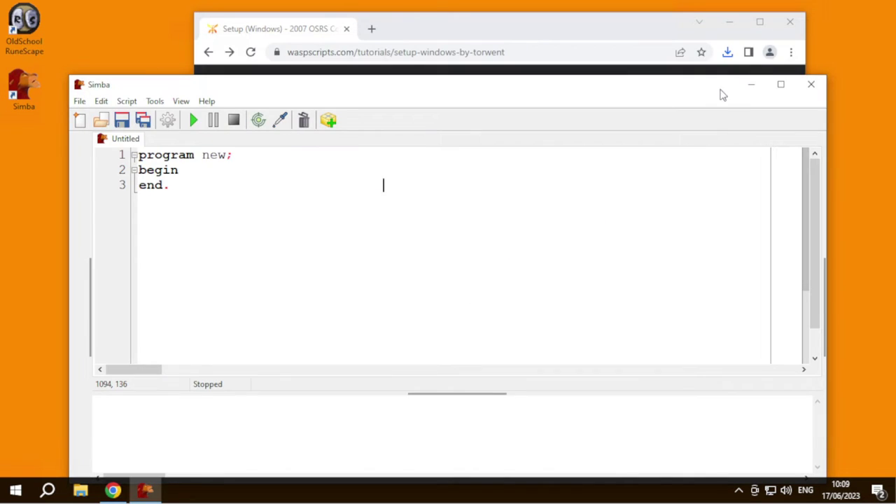
left_click_drag(722, 91, 700, 63)
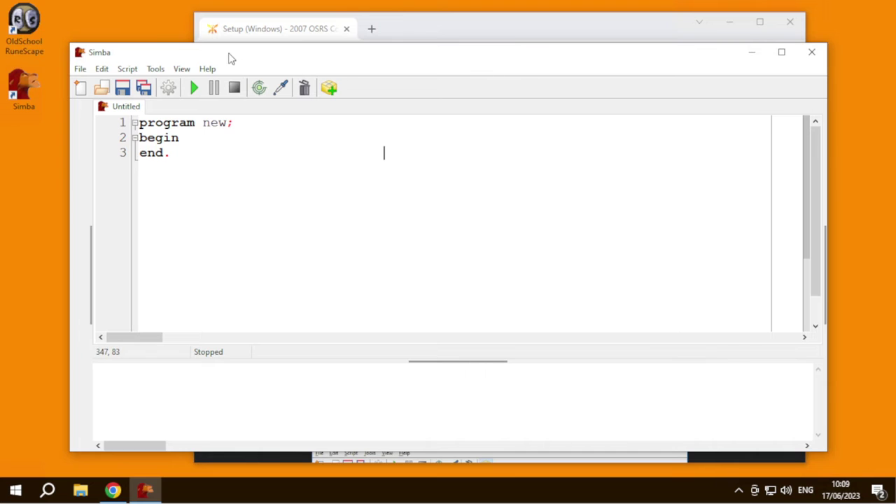
left_click_drag(231, 58, 217, 68)
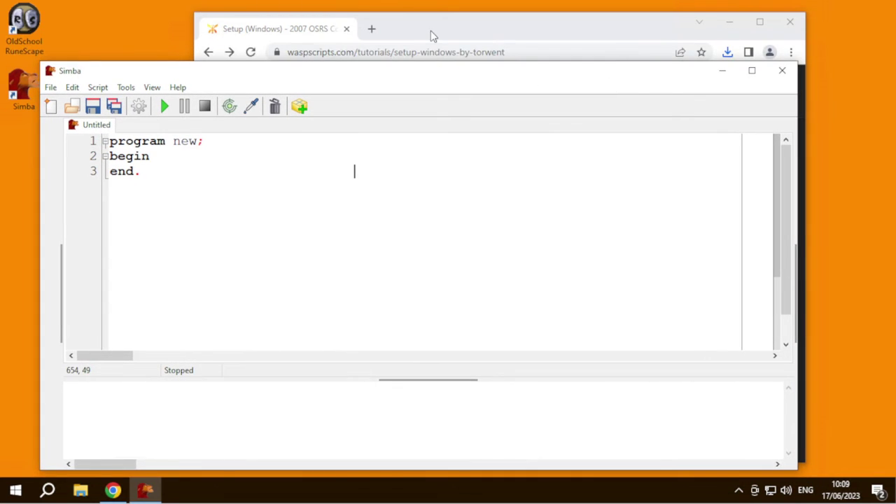
left_click_drag(432, 36, 450, 25)
left_click(198, 74)
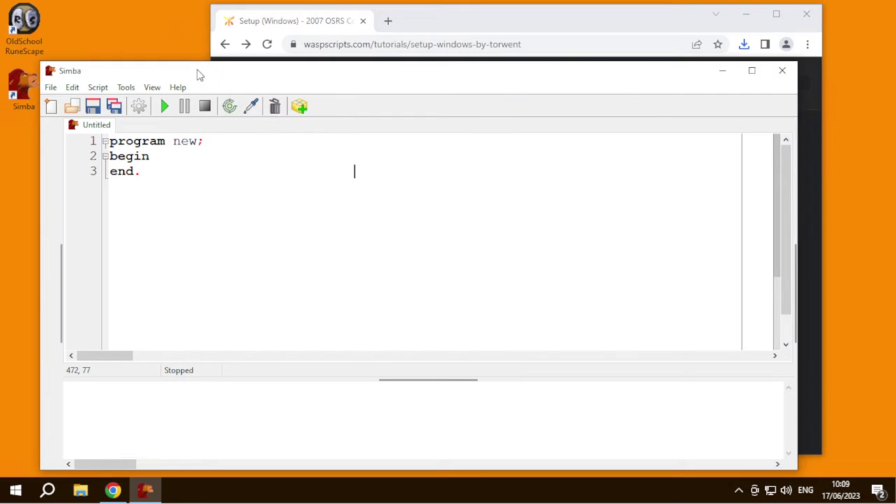
- Close Simba's editor and maximize the browser on the WaspScripts site
left_click(782, 72)
left_click_drag(492, 24, 422, 30)
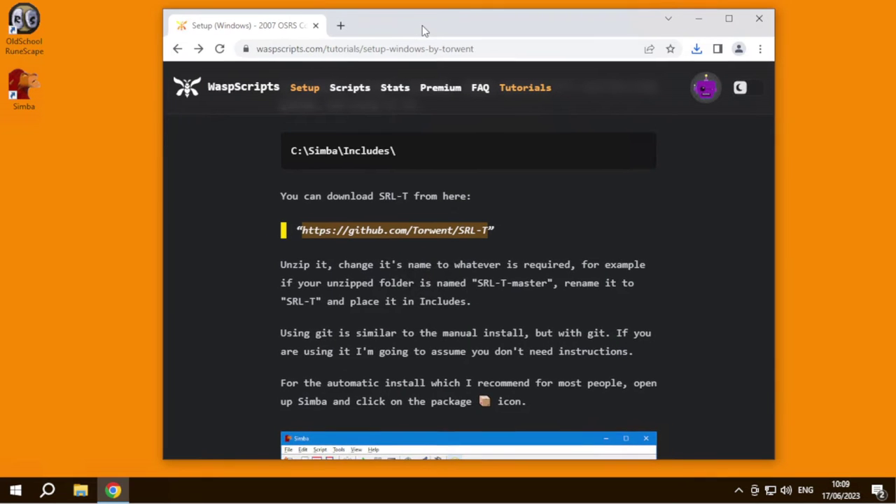
double_click(389, 26)
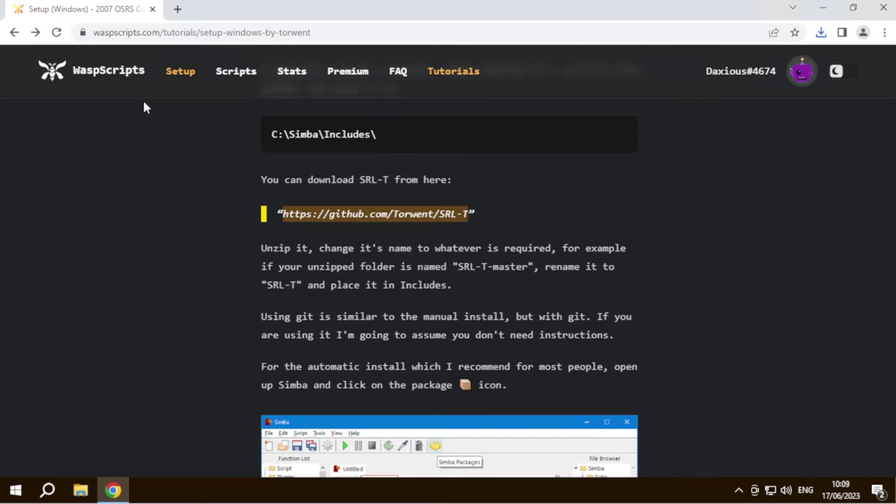
scroll(196, 147, "up", 5)
scroll(255, 177, "down", 20)
scroll(238, 129, "up", 10)
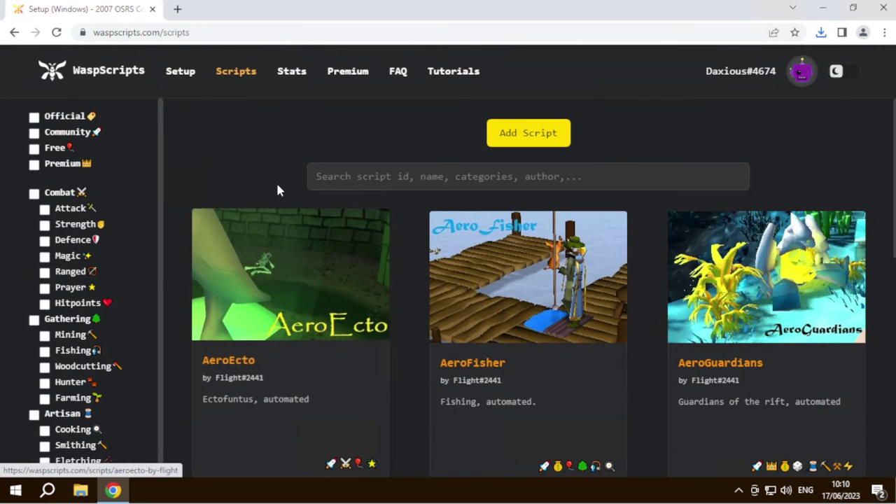
- Check the account options and browse Free scripts, briefly viewing the AeroGuardians page
left_click(798, 75)
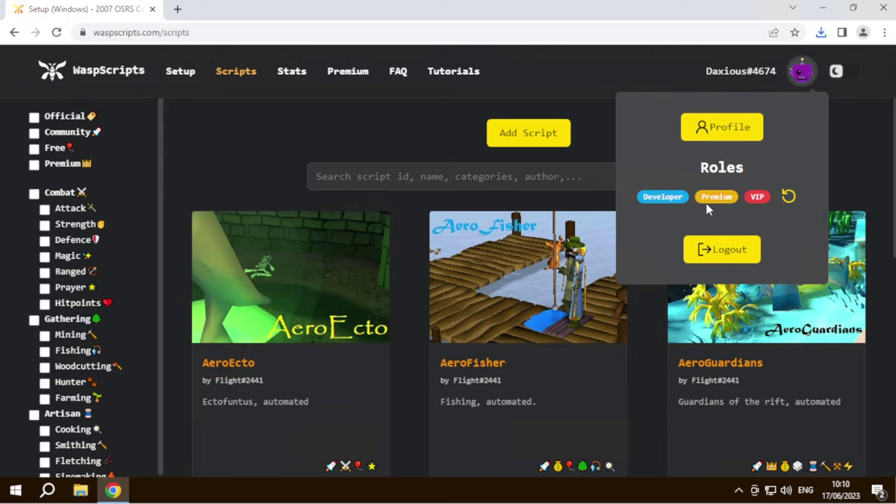
left_click(249, 149)
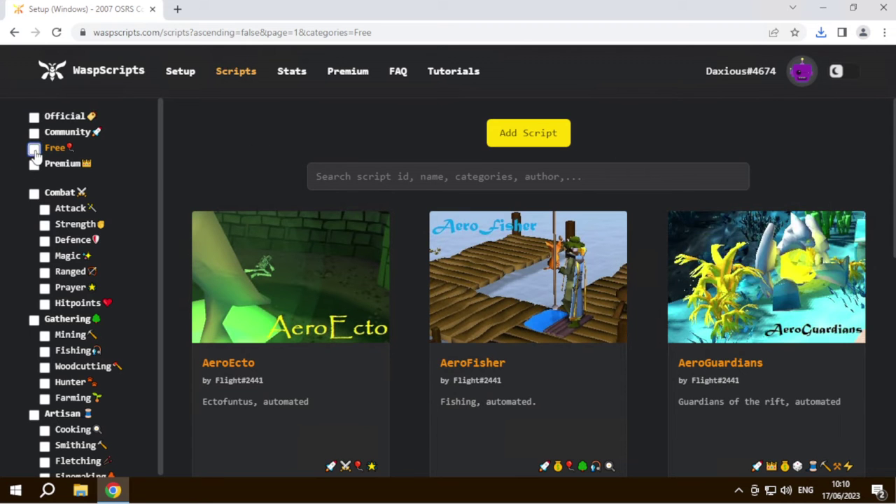
left_click(34, 150)
scroll(359, 192, "down", 10)
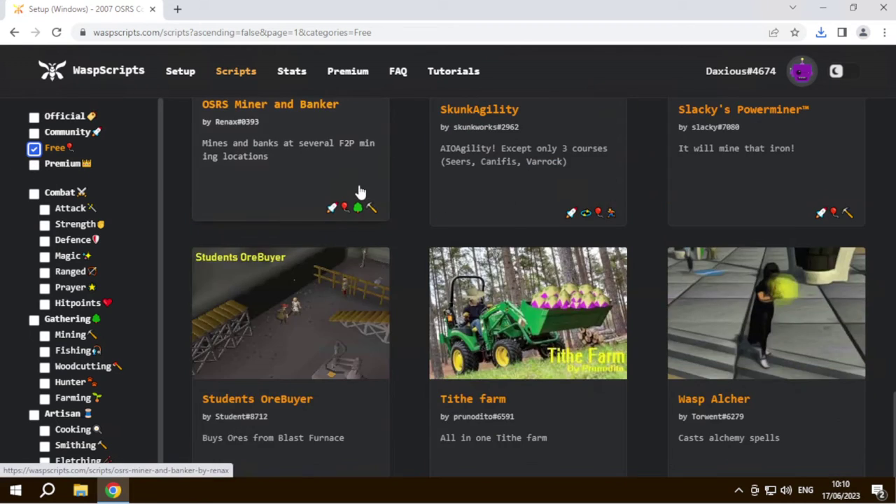
scroll(359, 191, "up", 10)
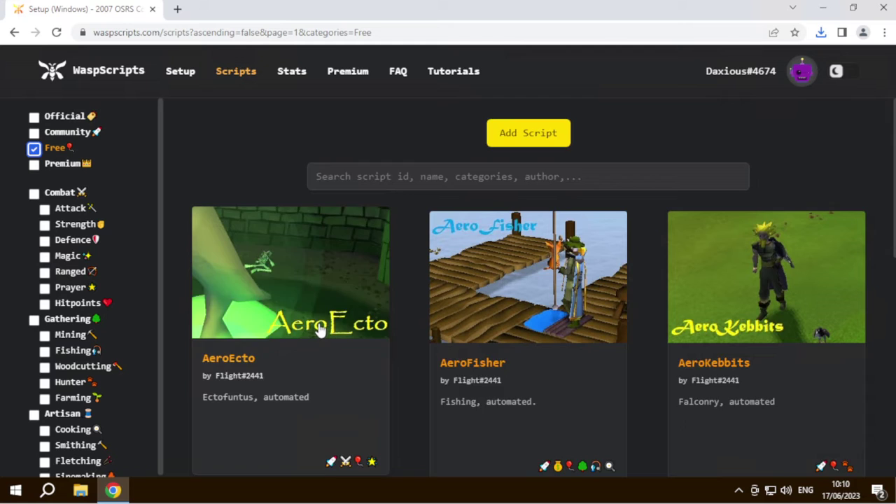
scroll(318, 329, "down", 2)
left_click(35, 148)
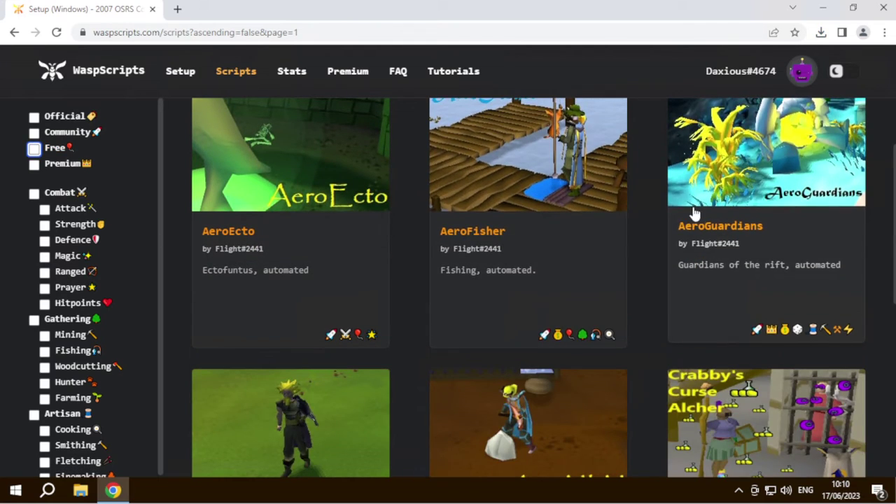
left_click(695, 213)
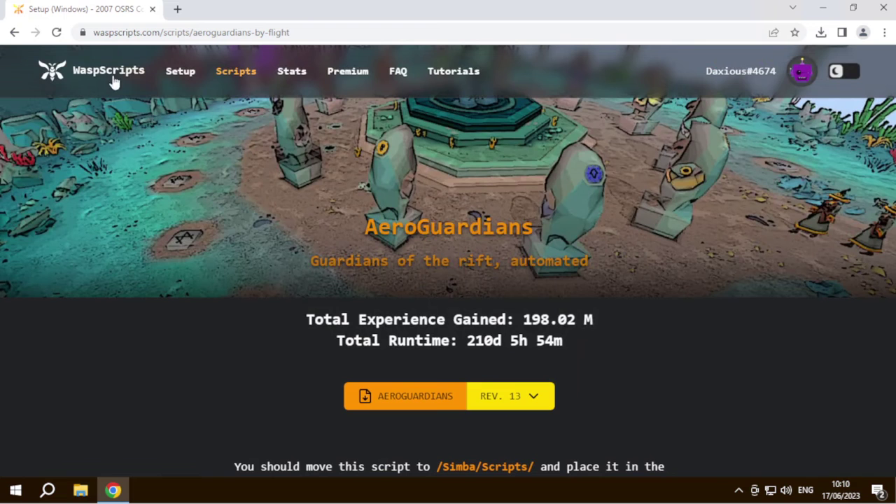
left_click(219, 73)
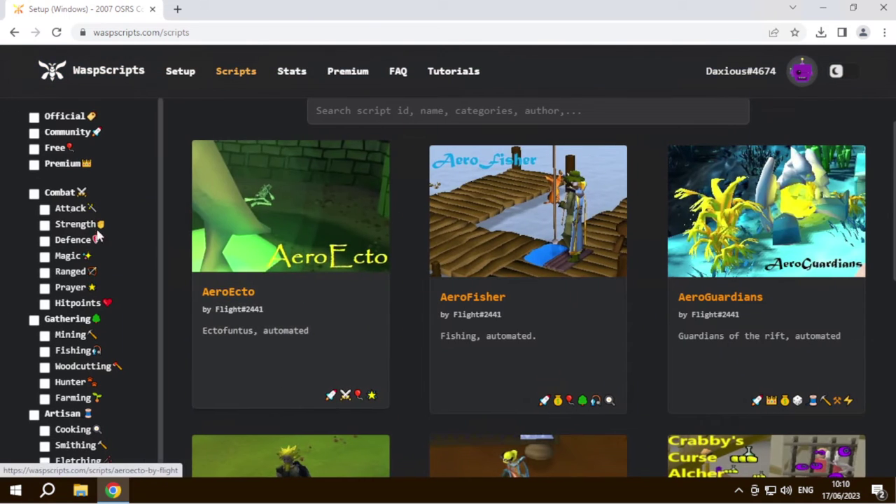
- Filter the scripts list to Free and open the AeroFisher script page
left_click(34, 149)
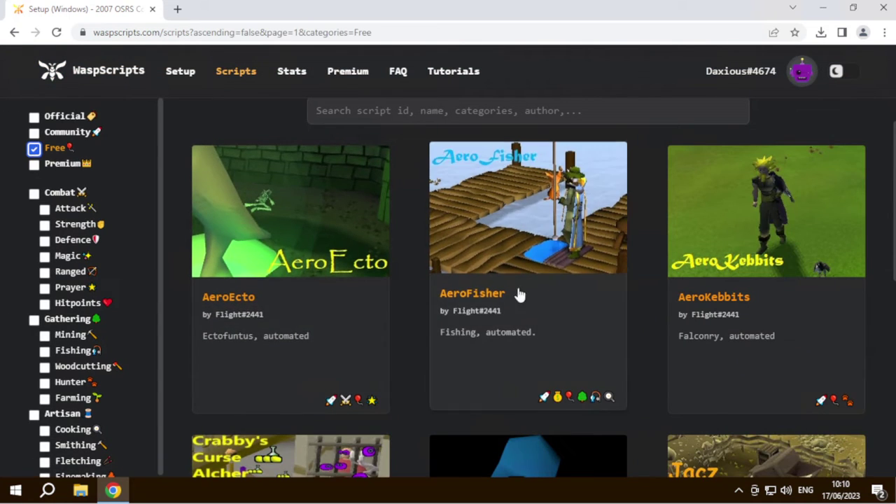
scroll(656, 323, "down", 1)
scroll(444, 294, "down", 2)
scroll(455, 294, "up", 4)
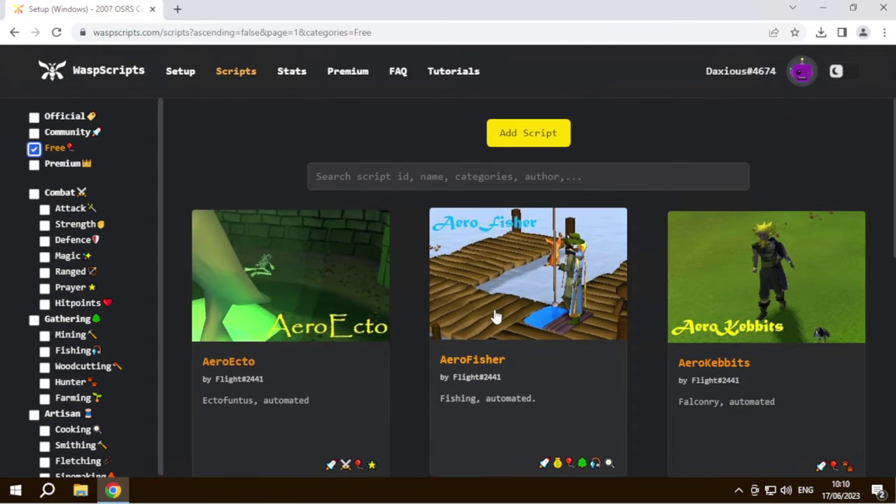
left_click(434, 316)
- Review the zip bundle dropdown options and download wasp-premium.zip (290 KB)
scroll(256, 258, "down", 5)
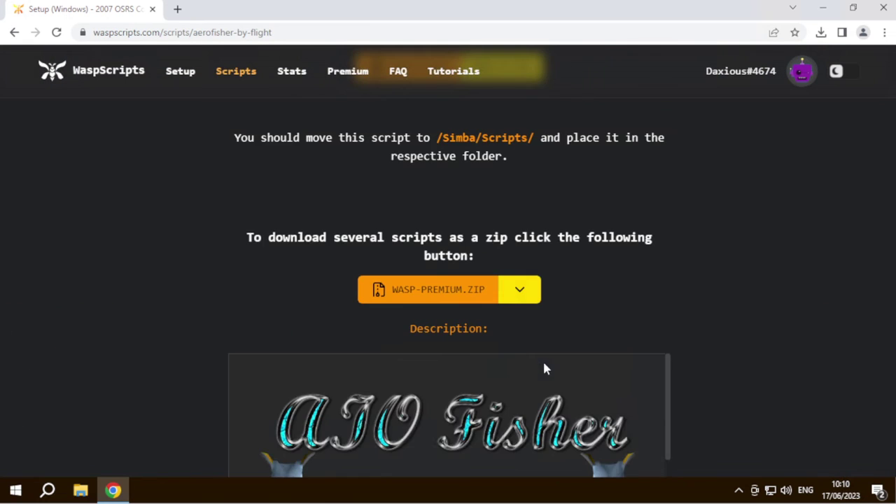
scroll(507, 307, "up", 3)
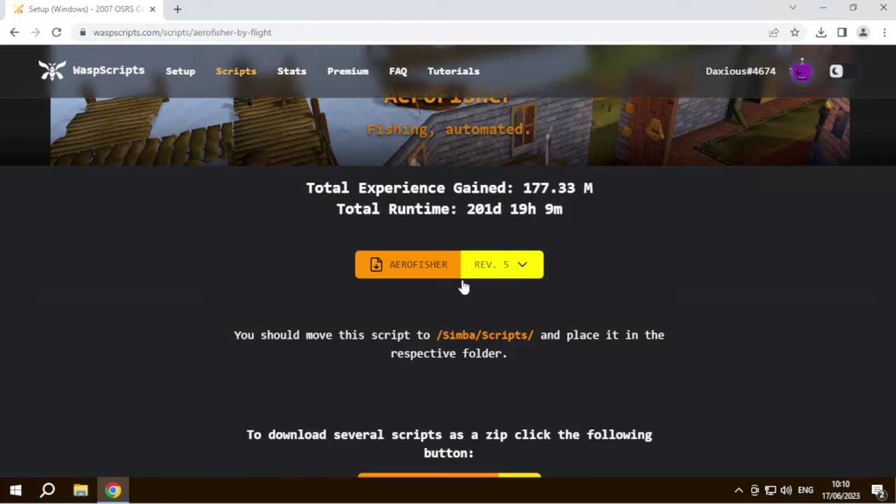
scroll(525, 350, "down", 3)
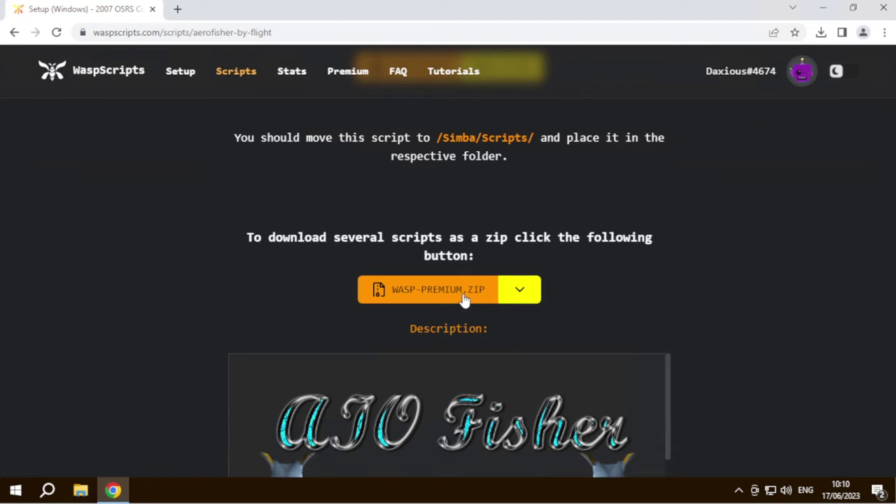
scroll(511, 308, "up", 2)
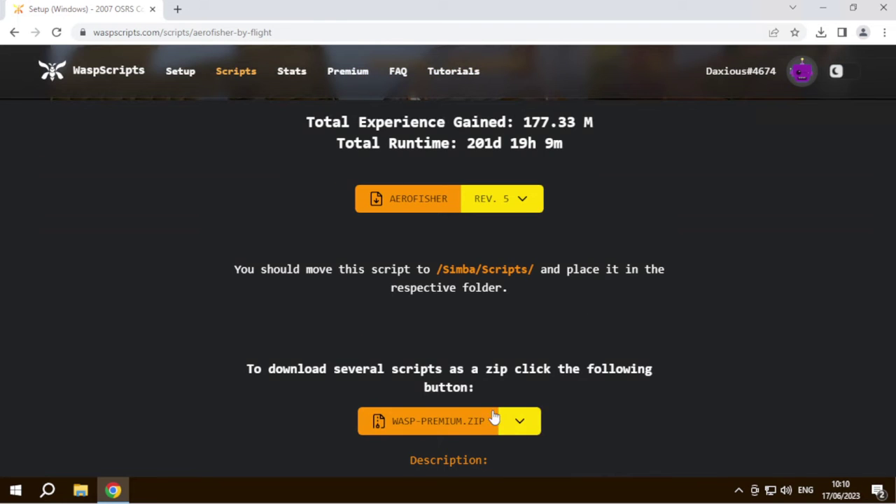
scroll(490, 441, "down", 1)
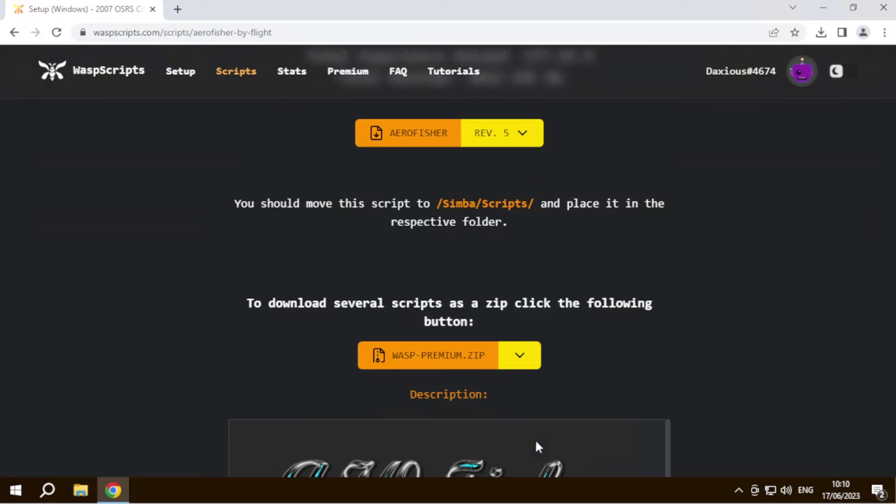
left_click(534, 355)
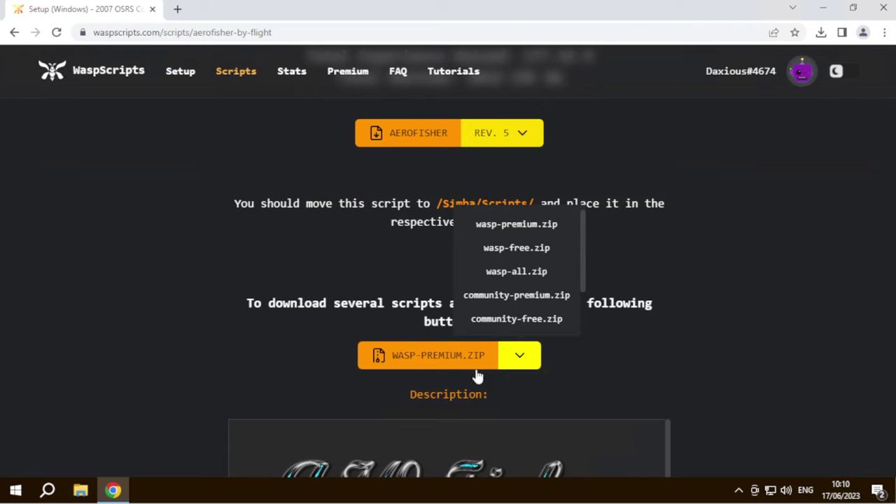
left_click(395, 387)
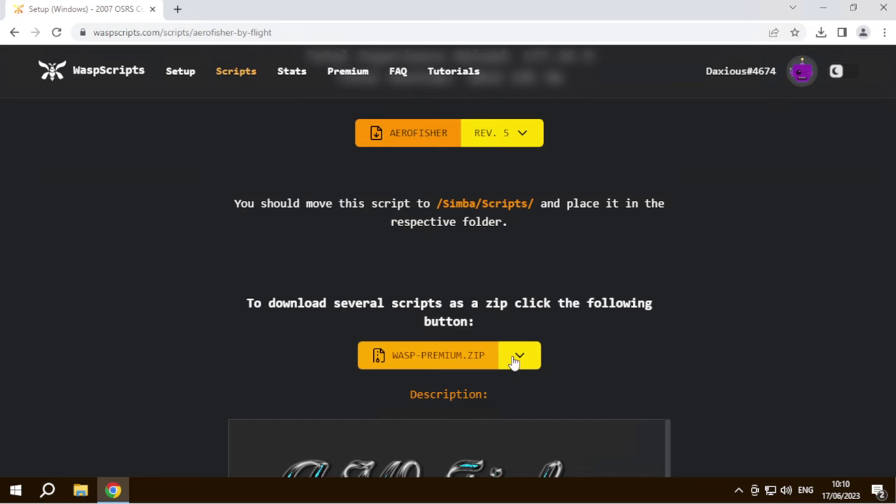
left_click(380, 365)
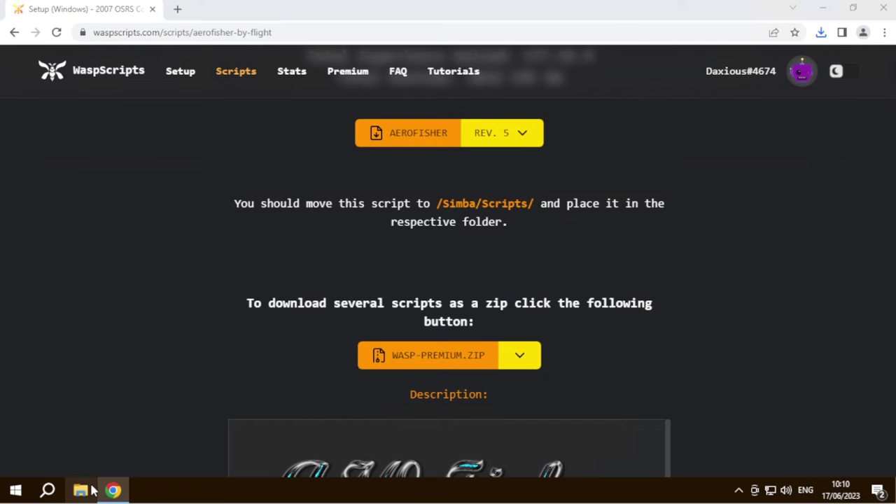
- Create a new wasp-premium folder inside C:\Simba\Scripts
left_click(81, 490)
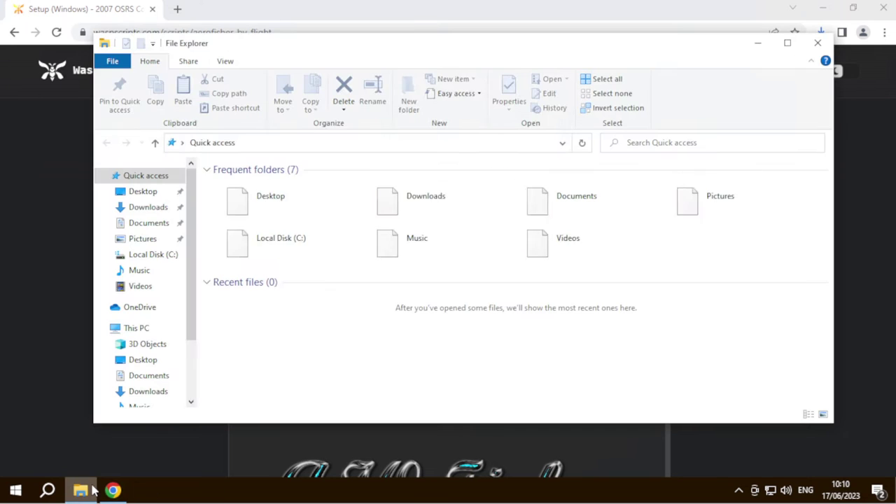
left_click(156, 256)
double_click(253, 239)
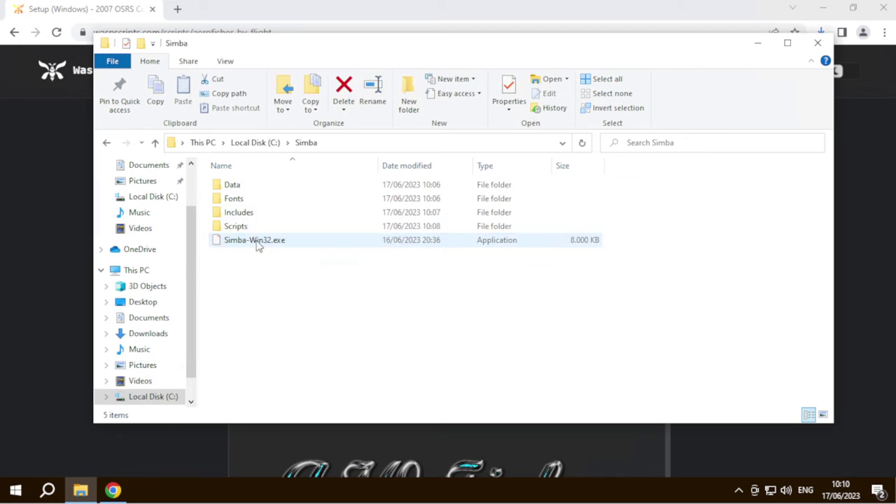
double_click(235, 226)
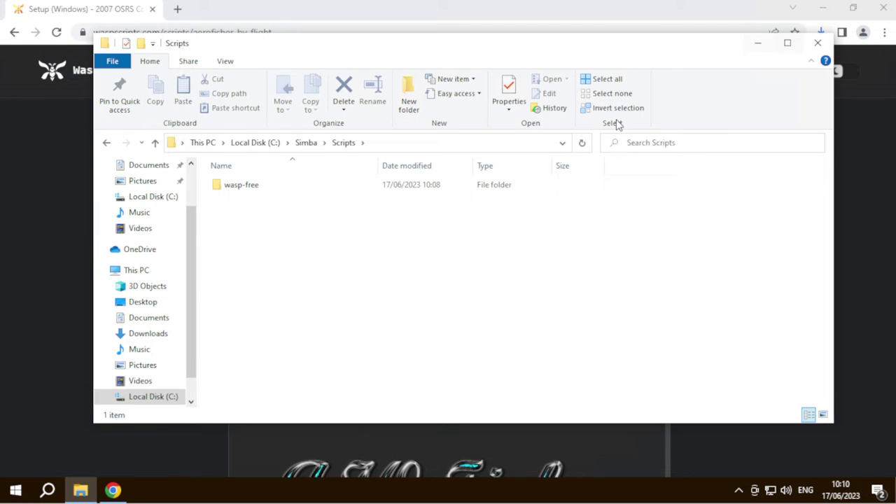
right_click(302, 288)
mouse_move(392, 445)
left_click(489, 367)
type("wasp-premium")
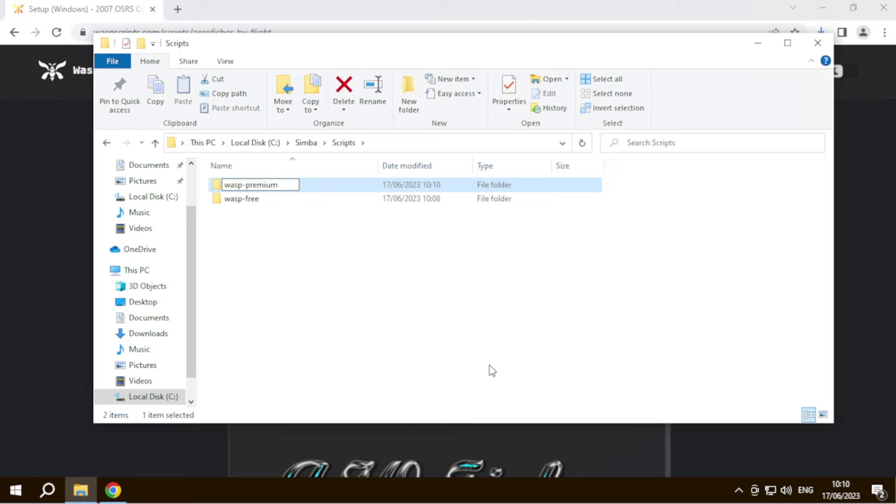
key("Return")
left_click(812, 233)
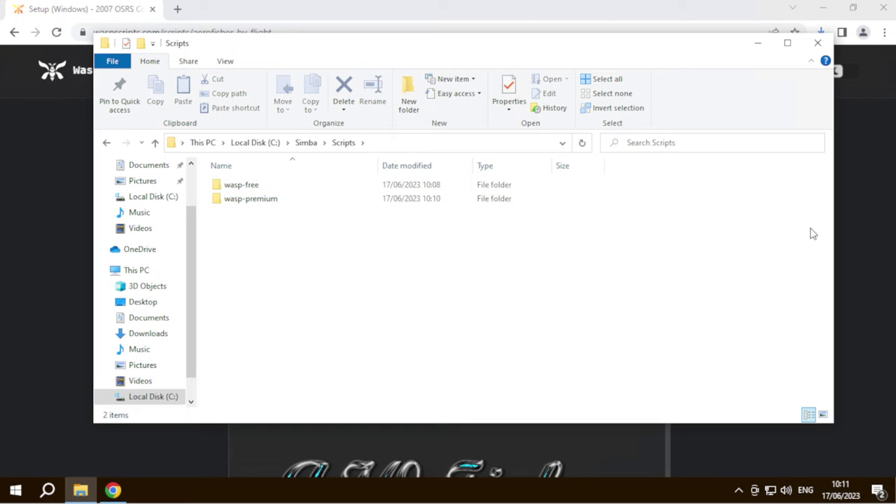
- Open the downloaded wasp-premium.zip and select all 14 scripts inside it
left_click(859, 210)
left_click(820, 32)
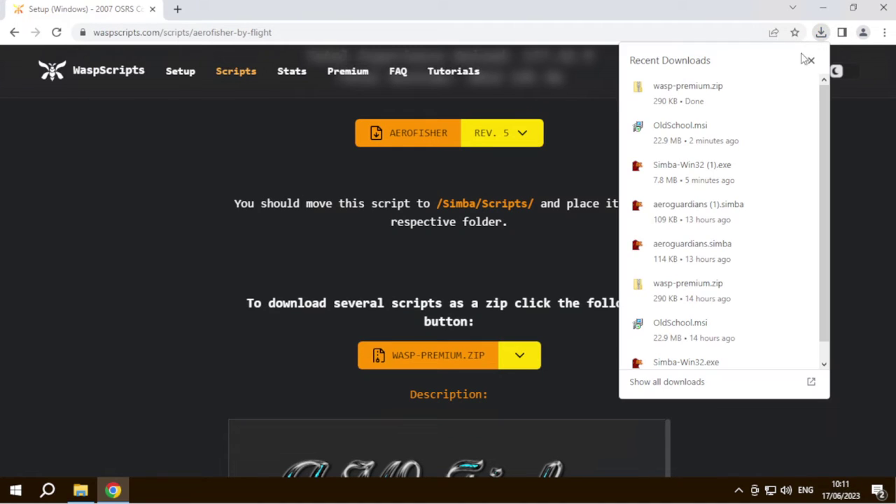
left_click(741, 88)
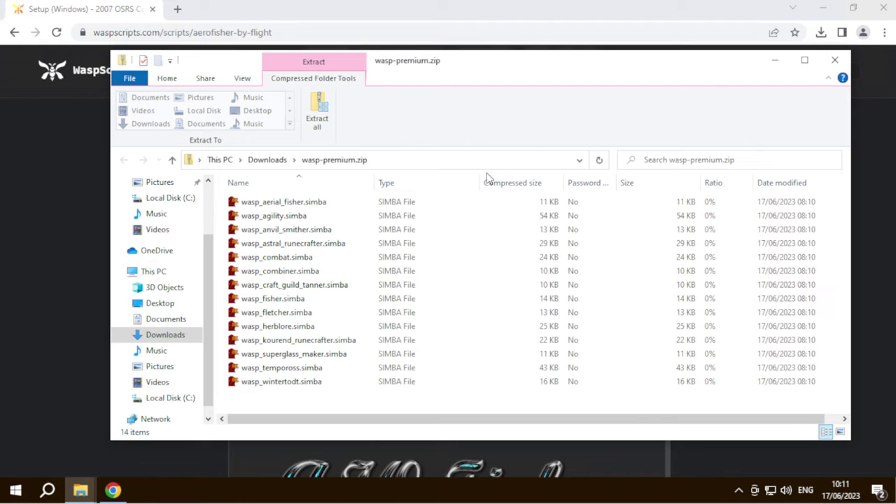
key("ctrl+a")
left_click(315, 405)
- Paste the scripts into wasp-premium, check wasp-free, and close the folder window
left_click(76, 448)
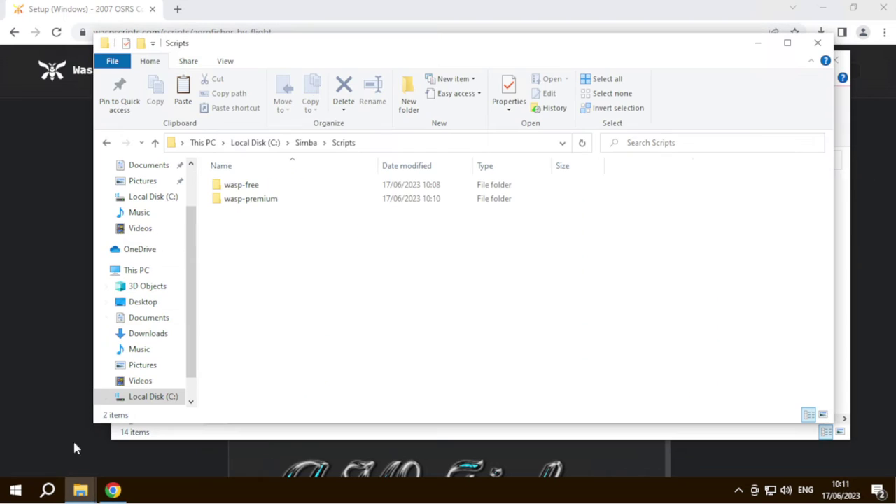
double_click(281, 204)
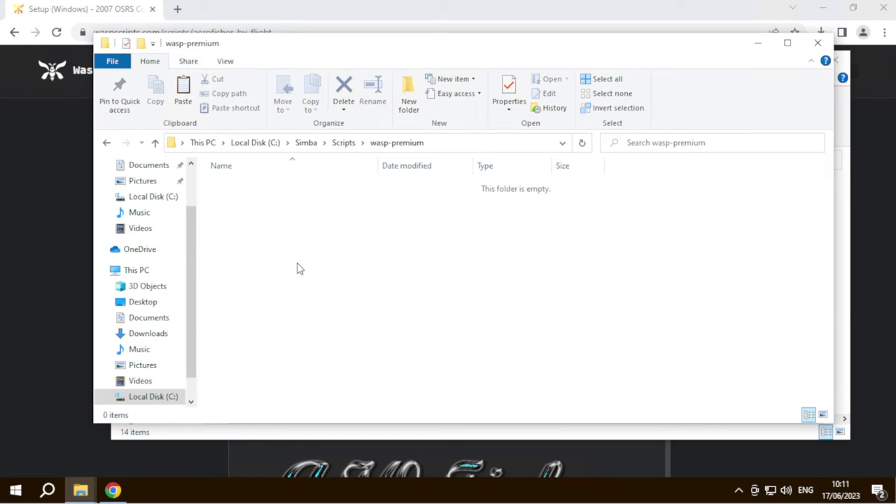
key("ctrl+v")
left_click(348, 149)
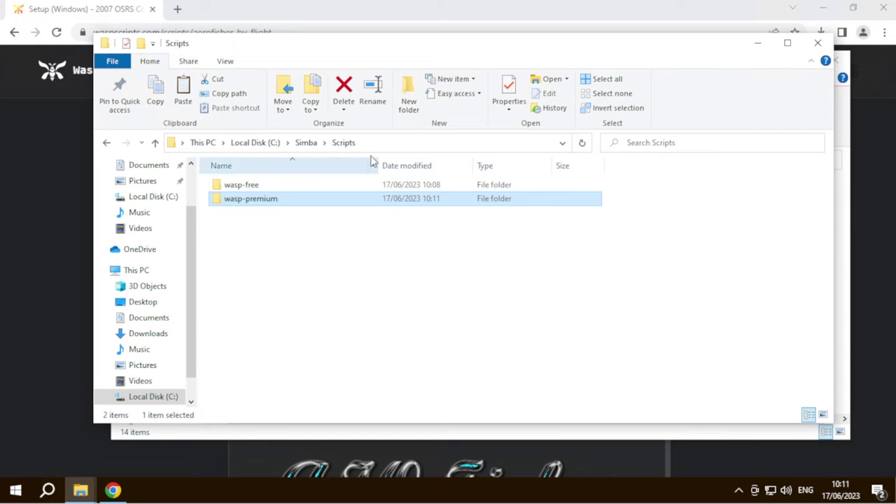
double_click(247, 186)
scroll(299, 310, "down", 3)
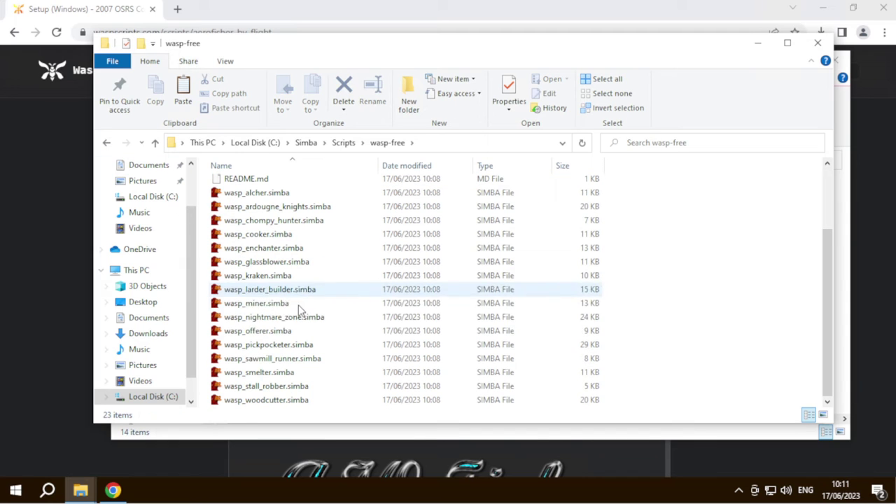
left_click(106, 142)
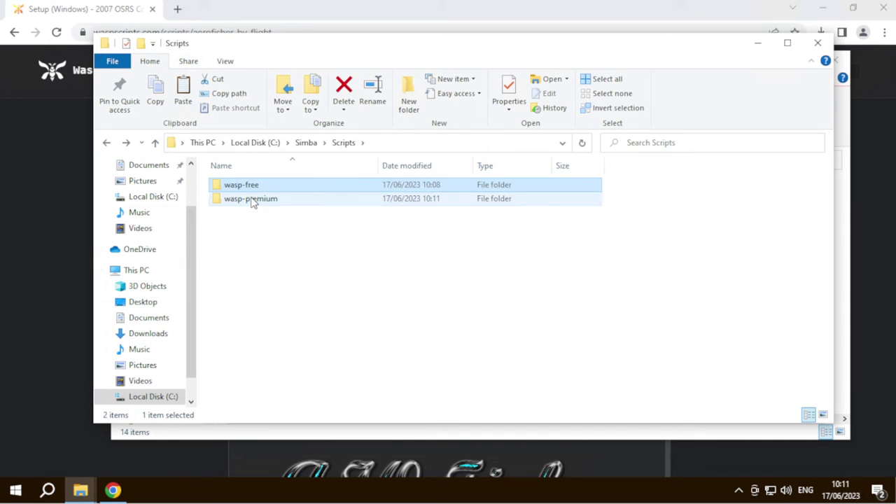
double_click(252, 199)
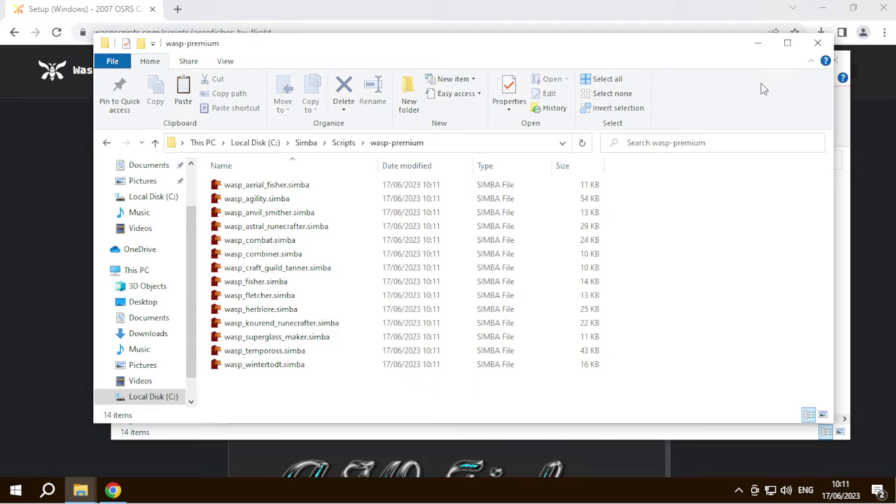
left_click(817, 44)
- Close the downloaded zip's window and return to the AeroFisher page
left_click(835, 58)
scroll(520, 308, "down", 3)
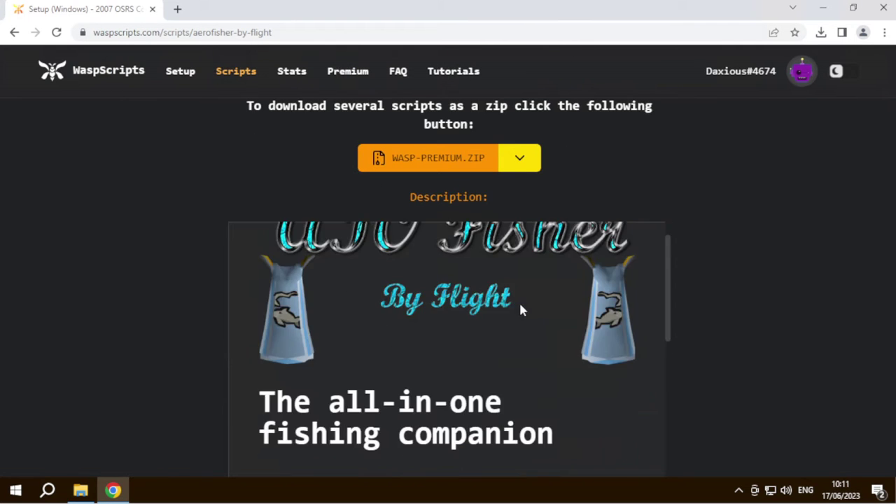
scroll(467, 256, "up", 1)
scroll(562, 347, "up", 2)
scroll(492, 306, "up", 3)
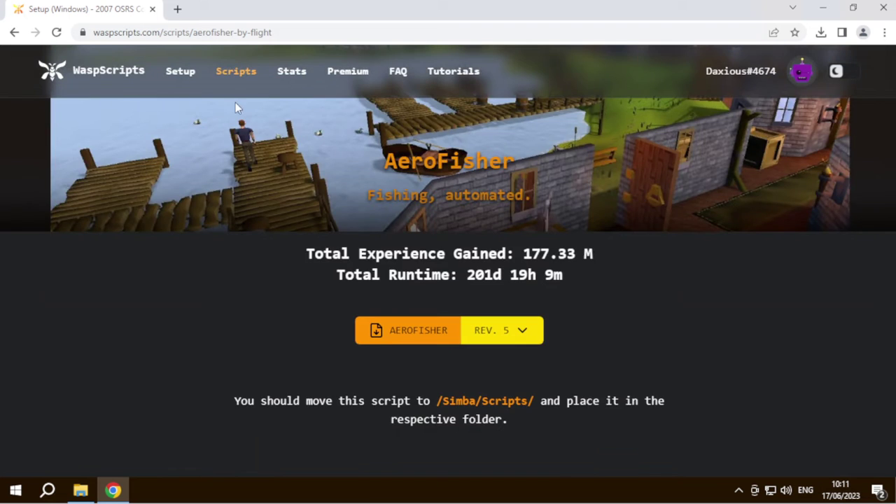
scroll(394, 201, "down", 5)
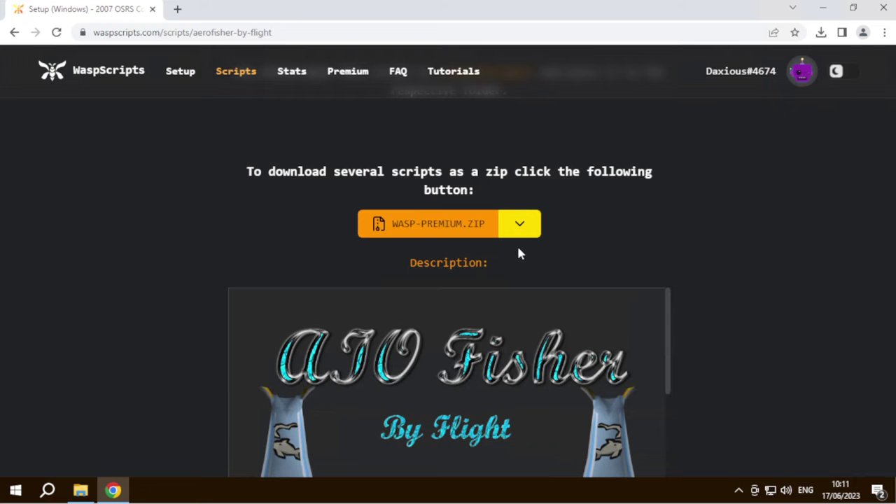
- Switch the zip bundle dropdown from wasp-premium.zip to all.zip
left_click(520, 225)
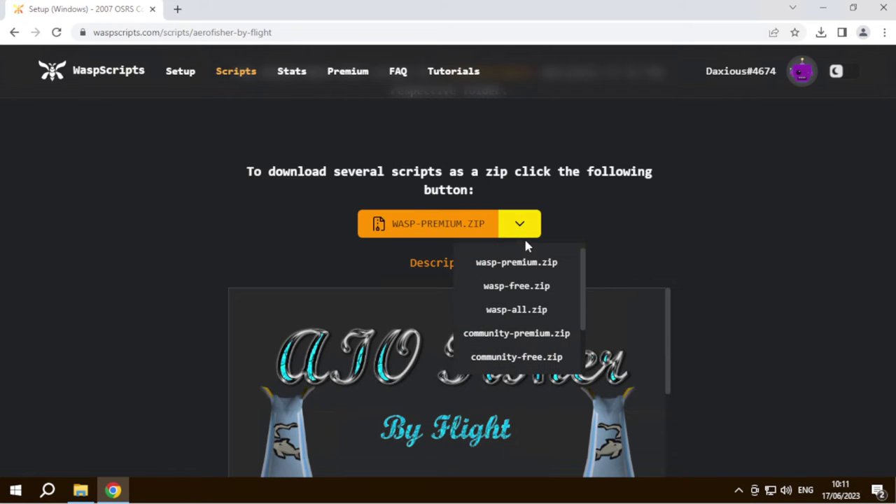
scroll(559, 245, "up", 4)
scroll(558, 259, "down", 5)
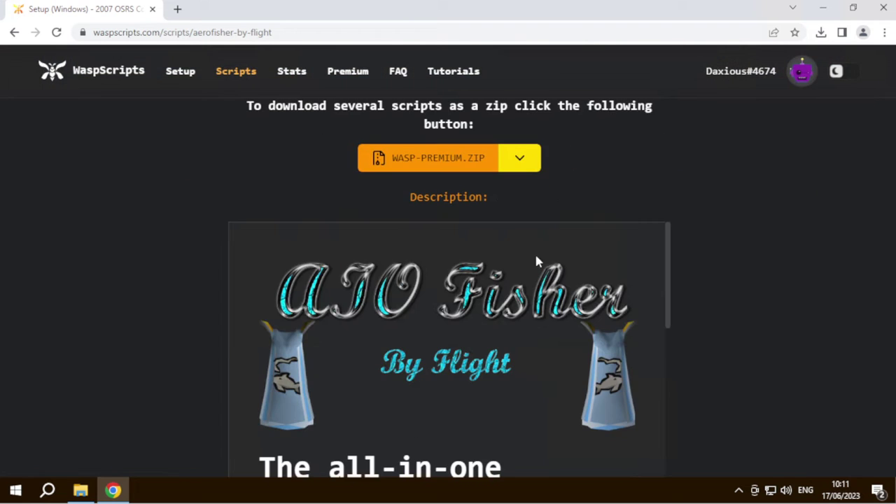
left_click(520, 166)
scroll(536, 243, "down", 3)
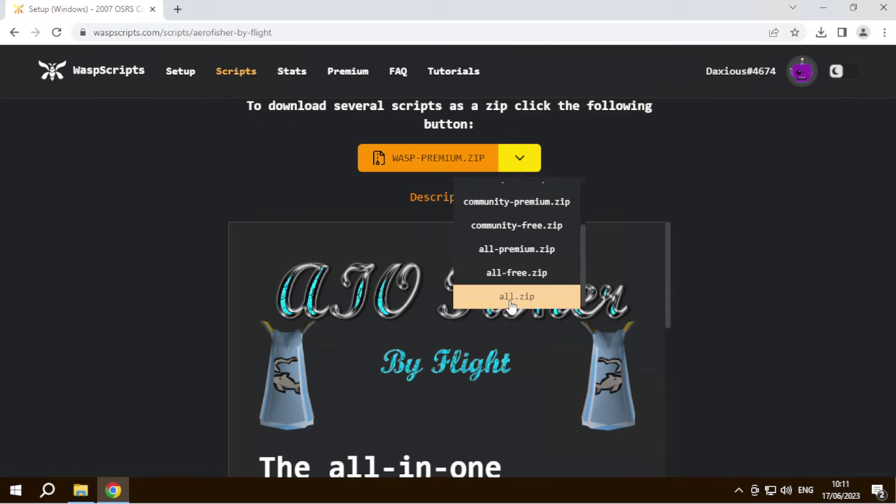
left_click(516, 296)
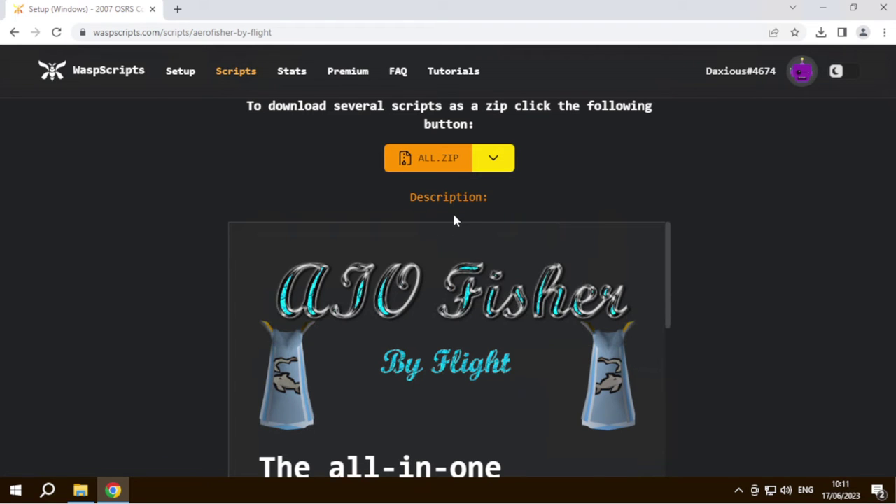
scroll(453, 220, "up", 1)
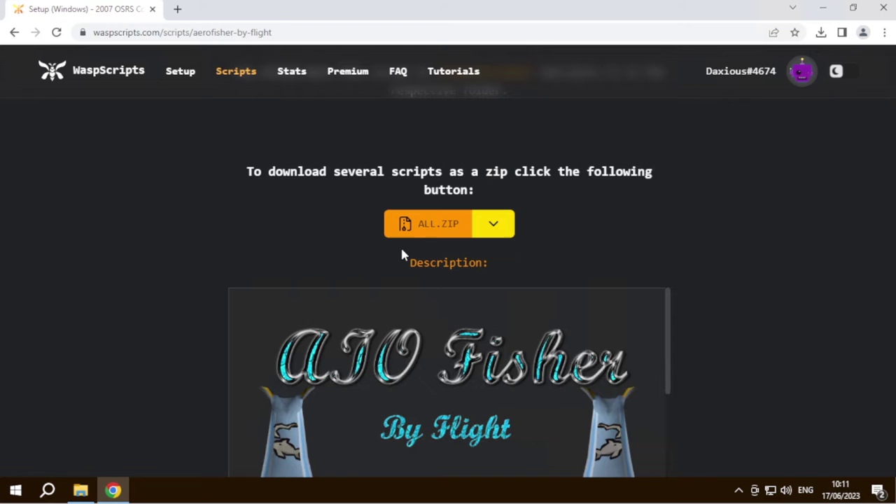
scroll(596, 126, "up", 2)
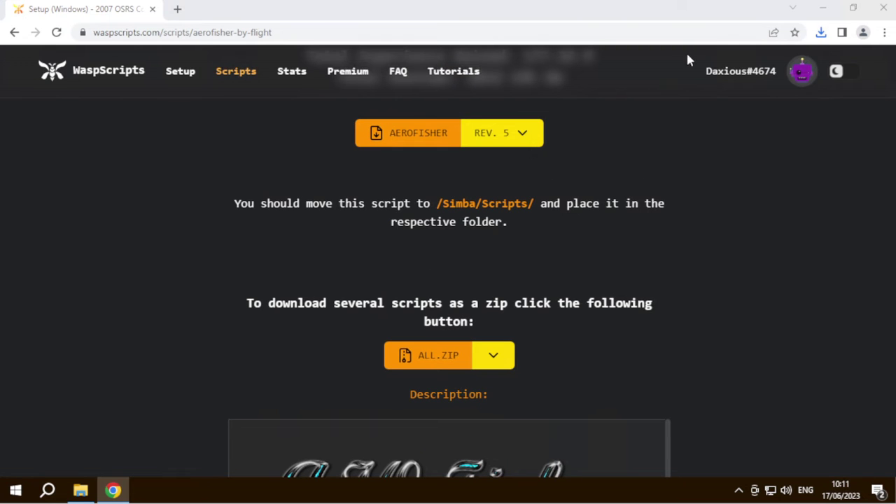
- Select all 31 .simba scripts in all.zip, starting from plank_maker.simba
scroll(347, 252, "down", 5)
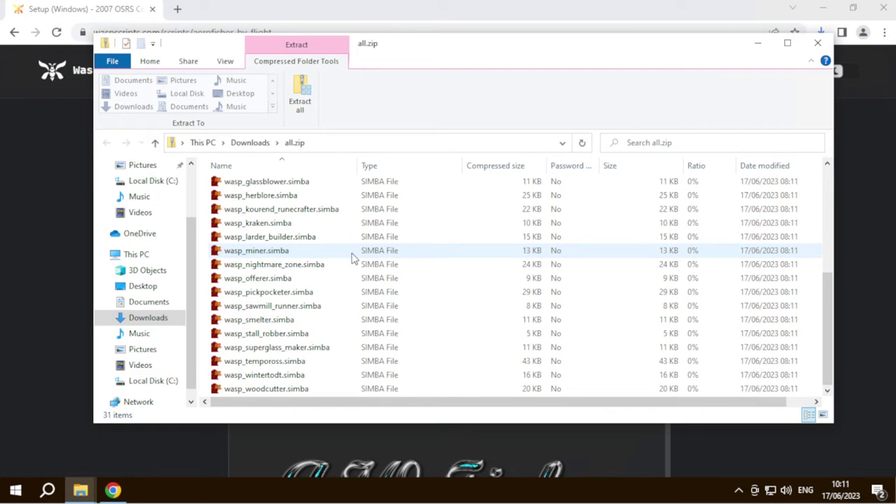
scroll(353, 259, "up", 5)
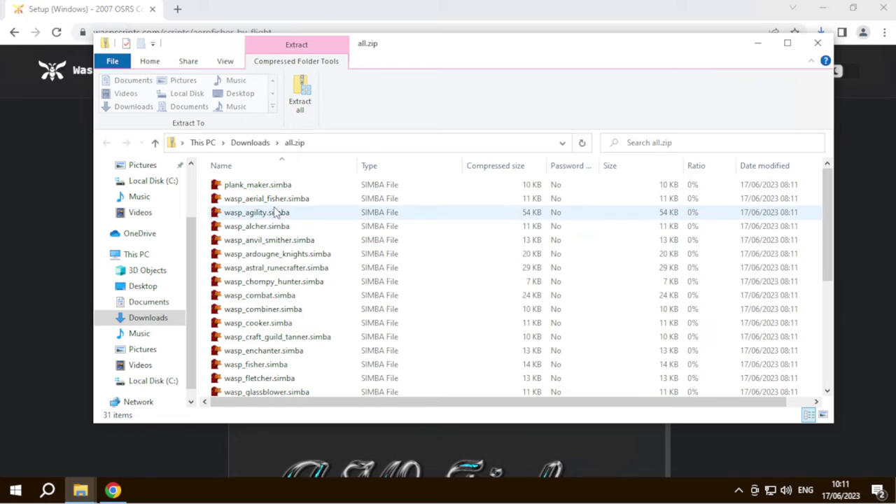
scroll(304, 241, "down", 1)
scroll(327, 322, "up", 1)
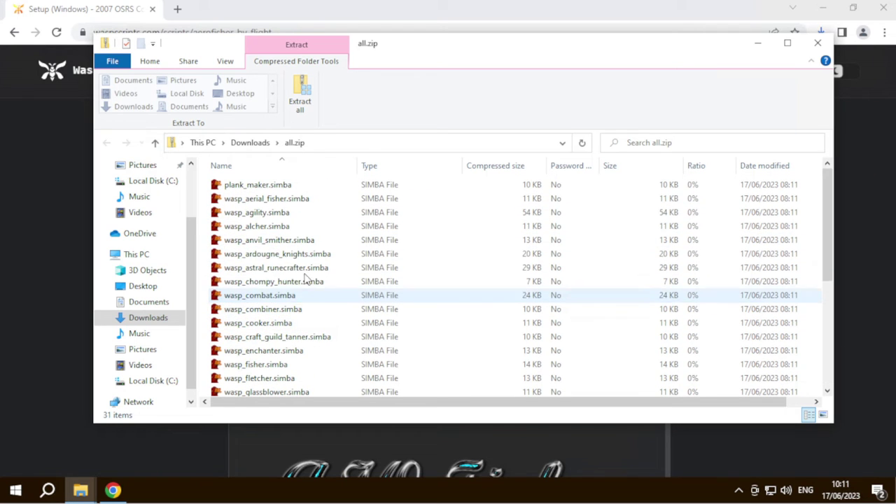
left_click(211, 186)
left_click_drag(219, 210, 228, 442)
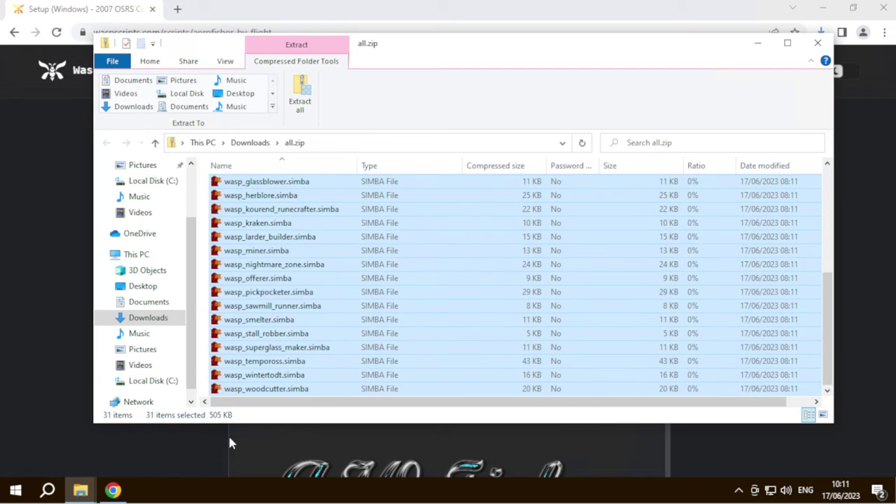
left_click(133, 454)
- Switch the zip bundle to community-free.zip and download it (294 KB)
left_click(486, 361)
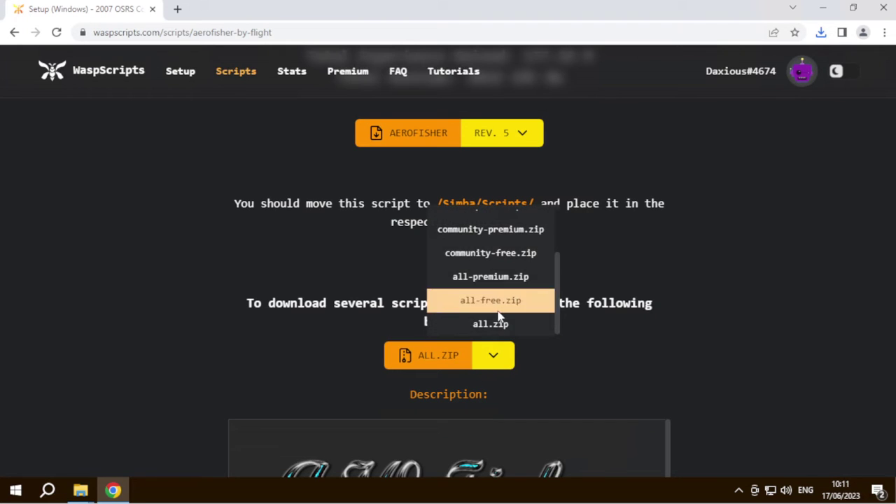
scroll(490, 304, "up", 1)
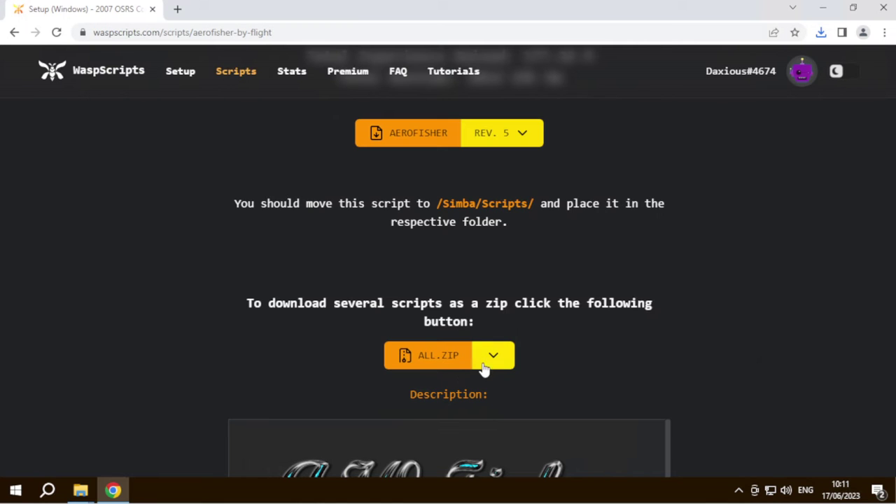
left_click(485, 367)
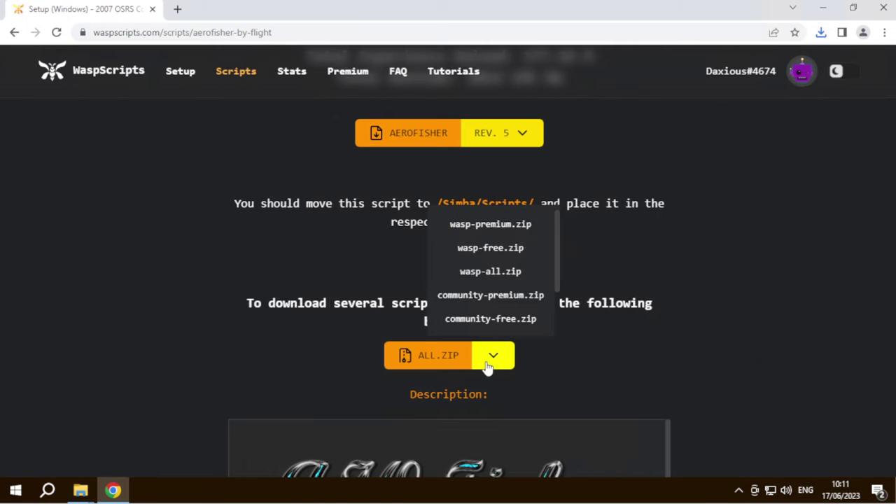
left_click(478, 325)
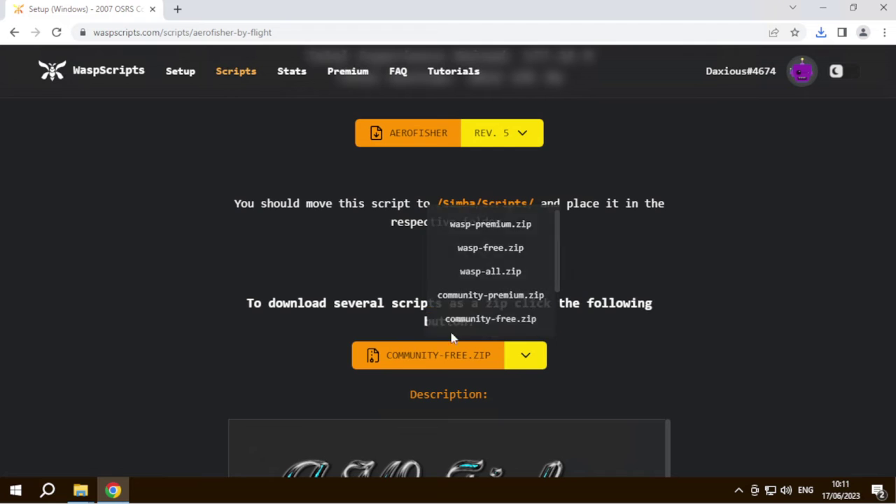
left_click(406, 356)
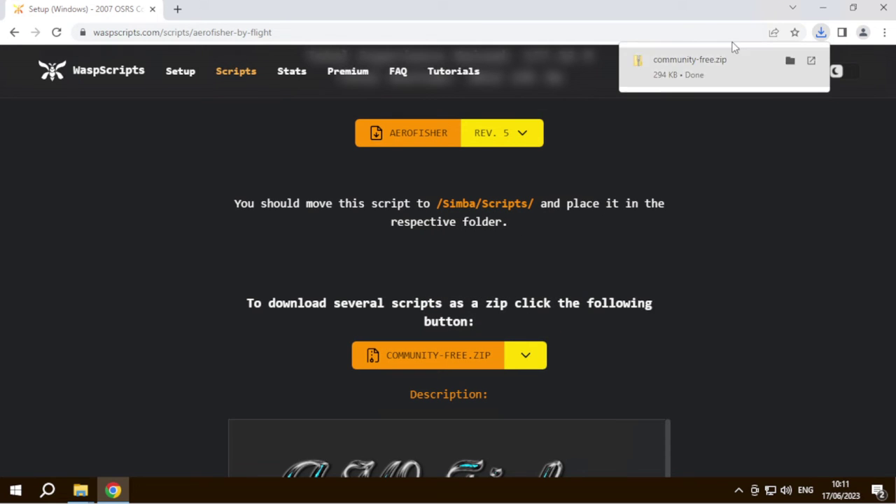
- Open the downloaded community-free.zip and select all 12 community scripts
left_click(711, 61)
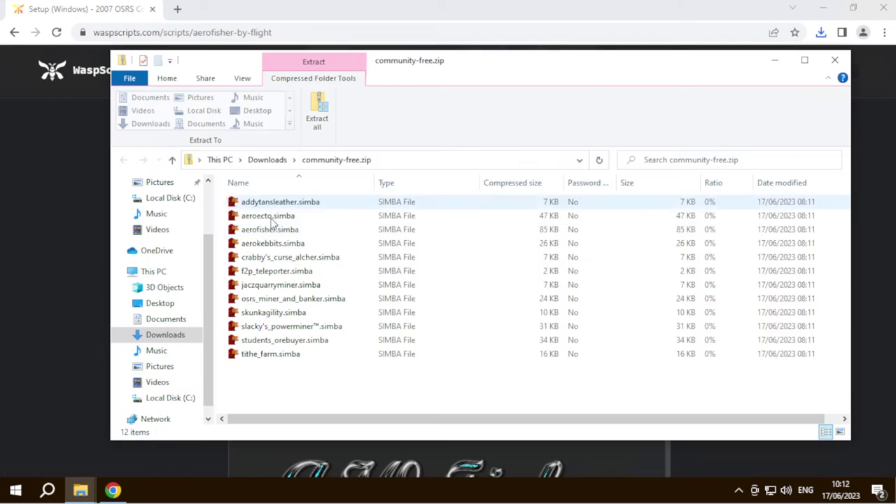
left_click_drag(283, 390, 302, 198)
left_click(308, 384)
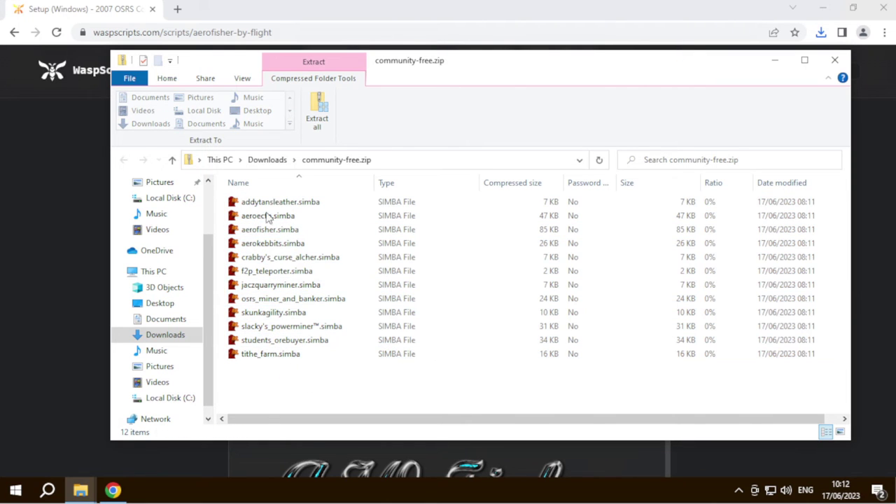
left_click_drag(286, 387, 274, 203)
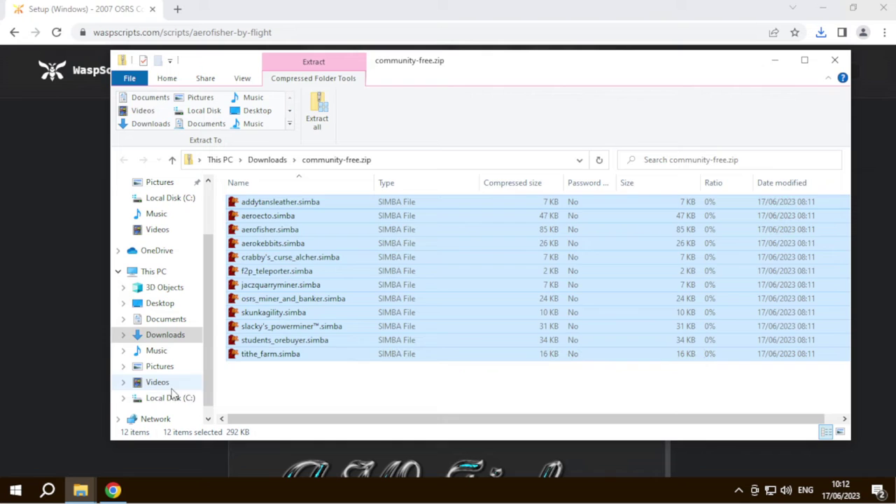
- Create a community-free folder inside C:\Simba\Scripts
left_click(175, 398)
double_click(268, 256)
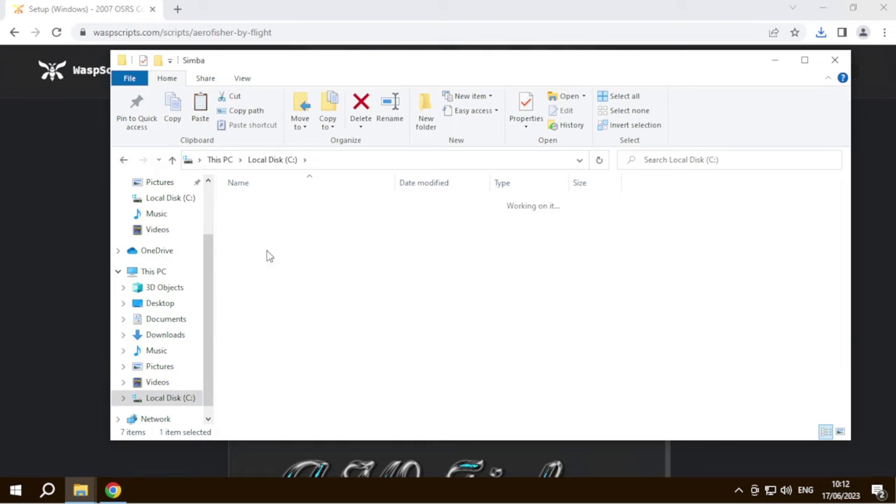
double_click(266, 244)
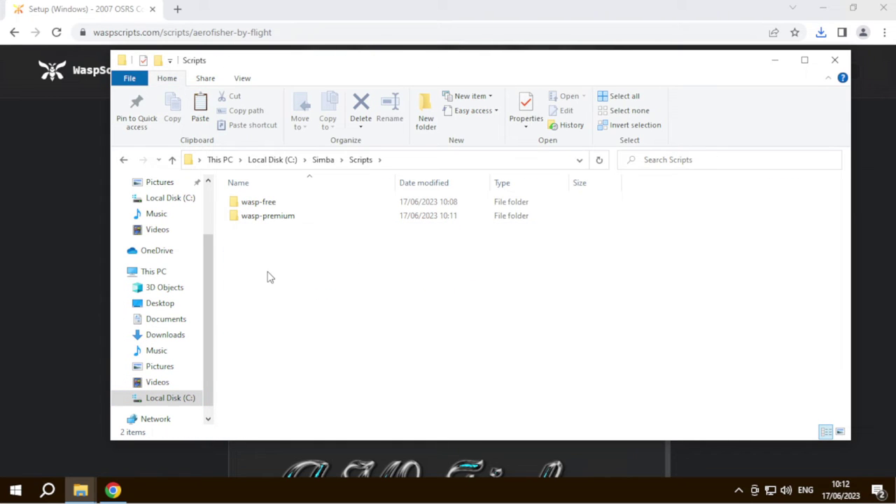
right_click(259, 243)
mouse_move(338, 382)
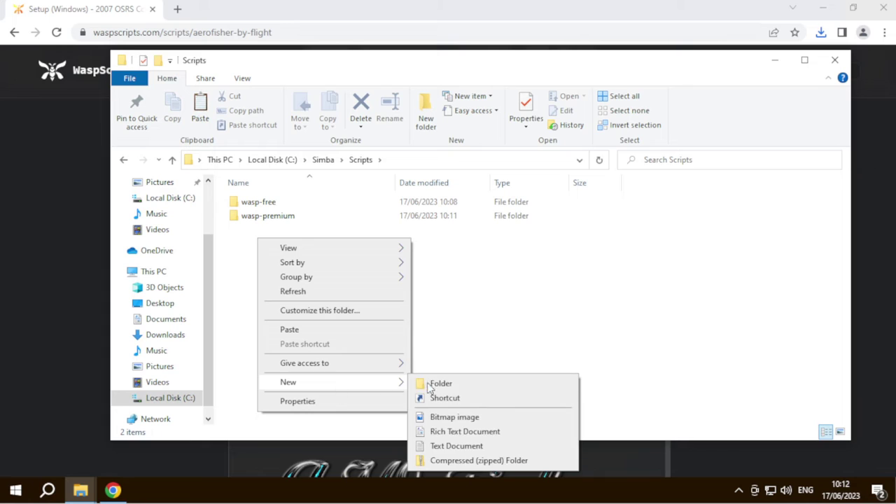
left_click(434, 382)
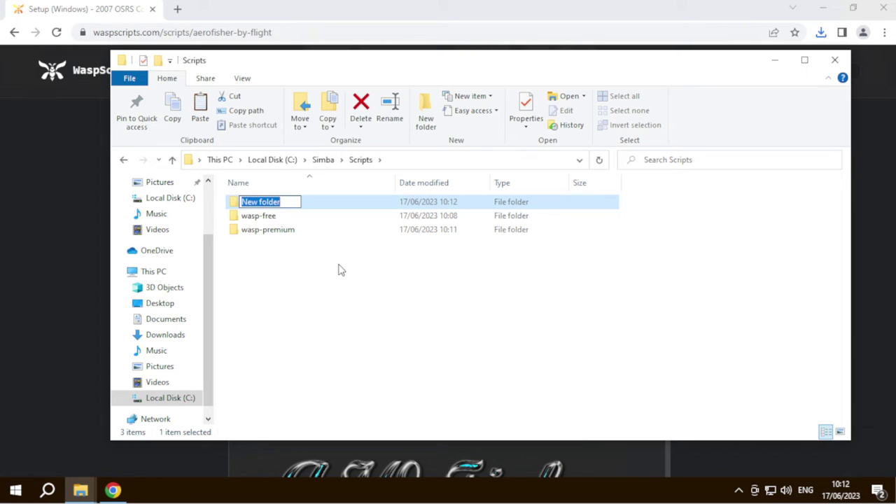
type("community-free")
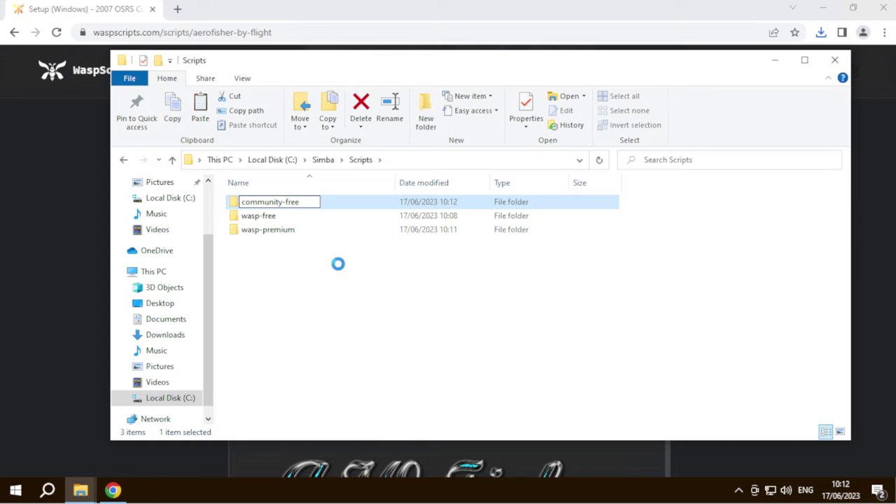
key("Return")
key("Return")
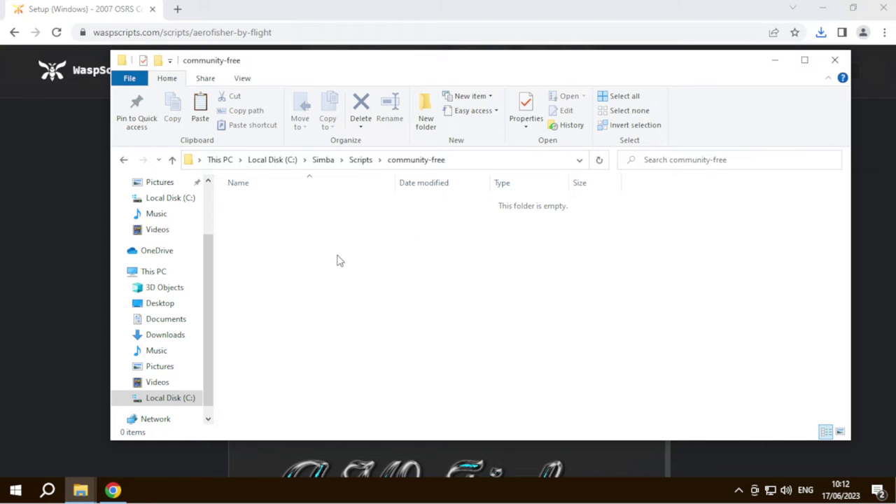
- Paste the 12 scripts into community-free, then check the wasp-free folder
key("ctrl+v")
left_click(337, 374)
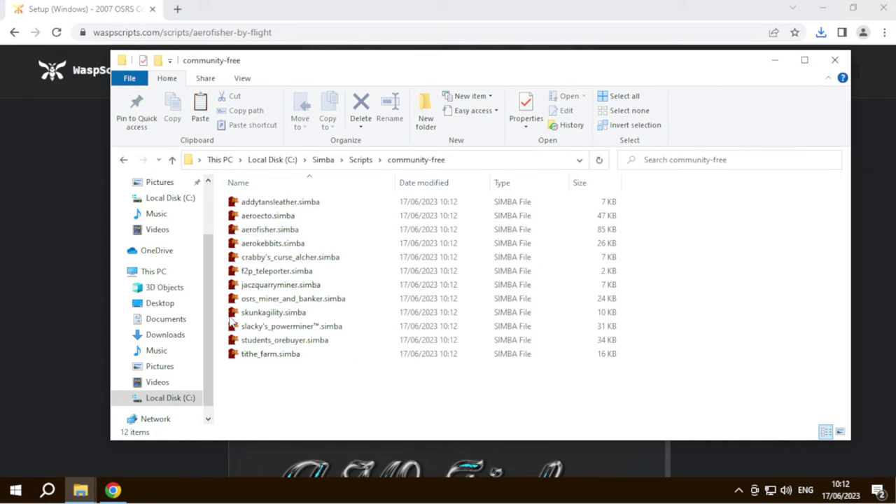
left_click(125, 160)
double_click(258, 215)
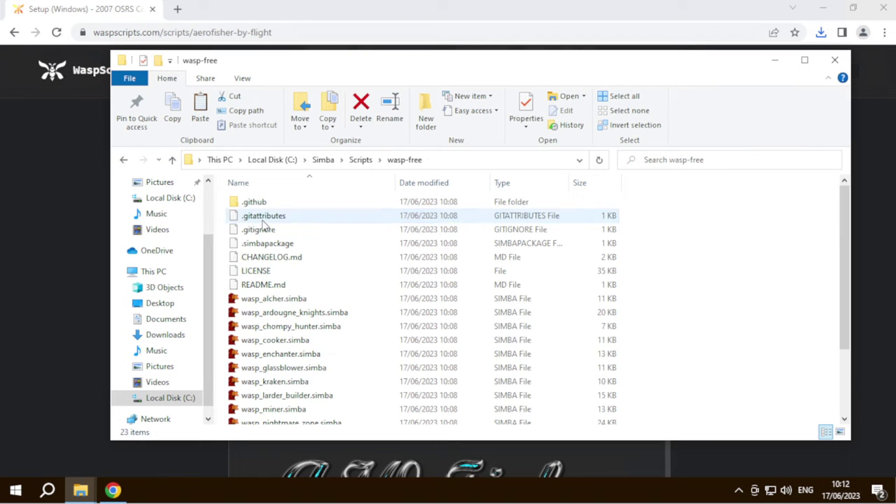
left_click(125, 160)
left_click(108, 172)
- Review the zip download list, leaving community-free.zip selected
left_click(521, 368)
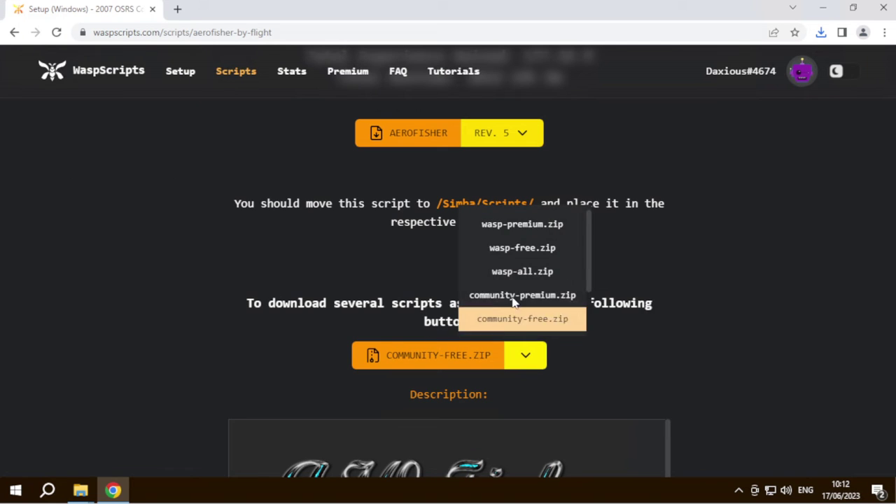
scroll(518, 297, "down", 3)
scroll(525, 301, "up", 6)
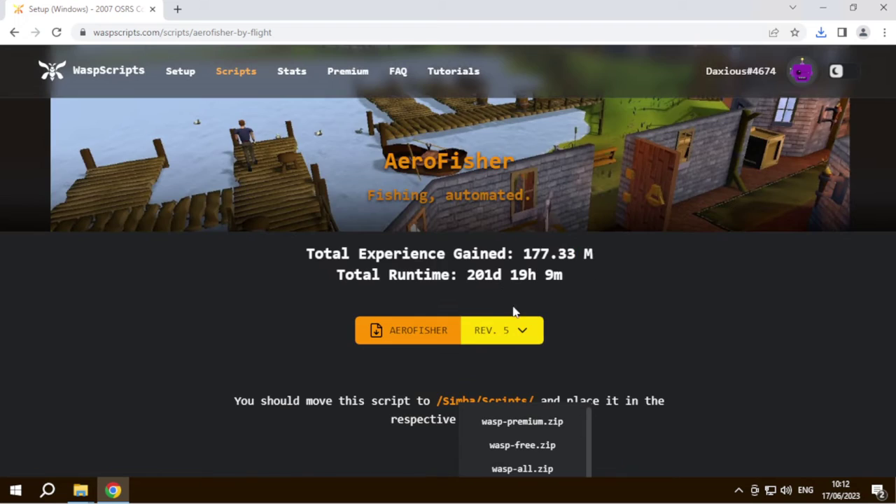
scroll(665, 304, "down", 3)
left_click(667, 301)
scroll(658, 301, "up", 4)
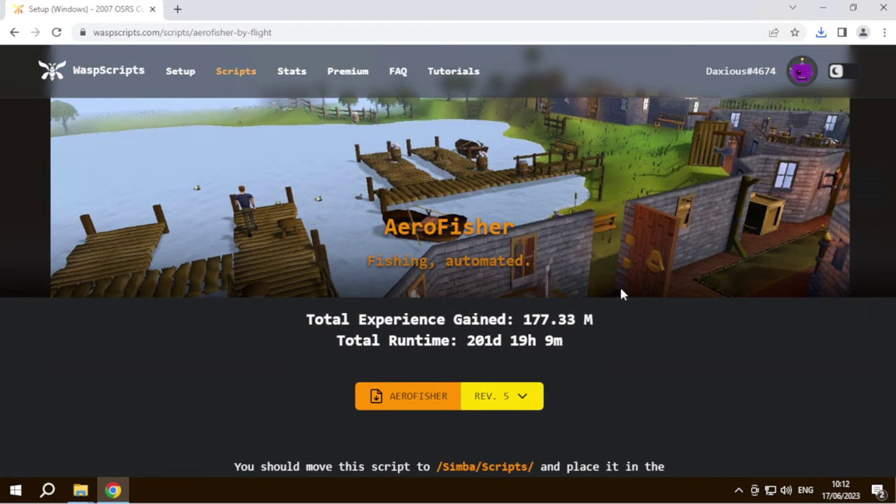
- Check the script revision list (revision 5) and the zip download list again
left_click(519, 405)
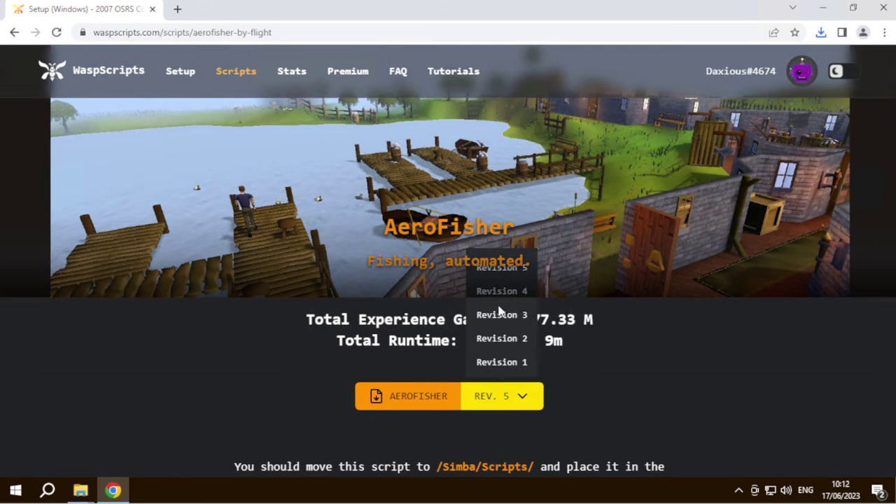
scroll(568, 336, "down", 2)
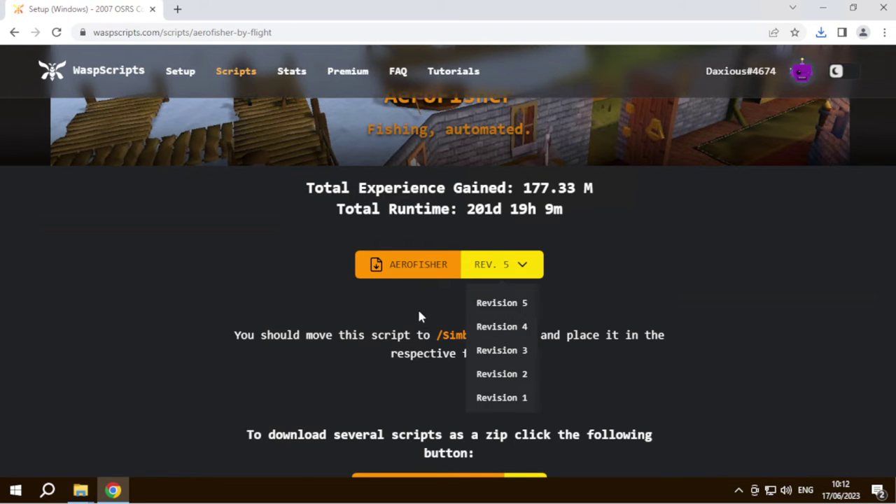
scroll(405, 322, "down", 3)
left_click(532, 299)
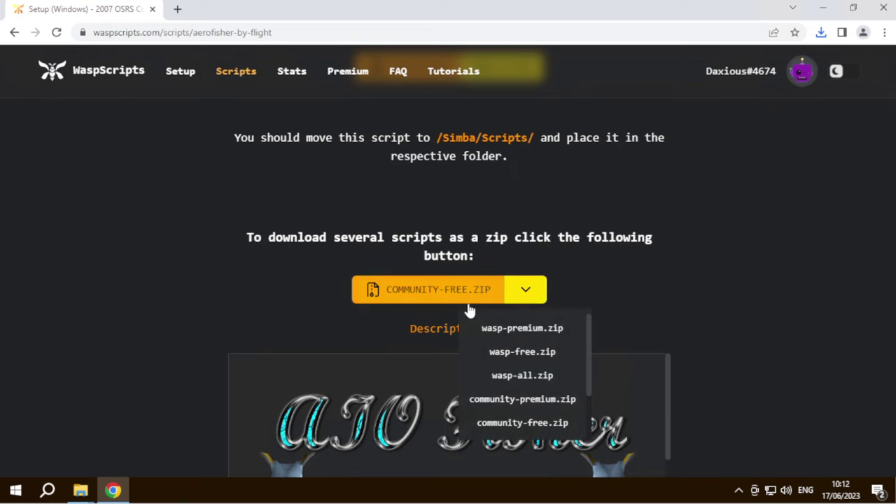
scroll(528, 390, "down", 3)
scroll(526, 334, "up", 2)
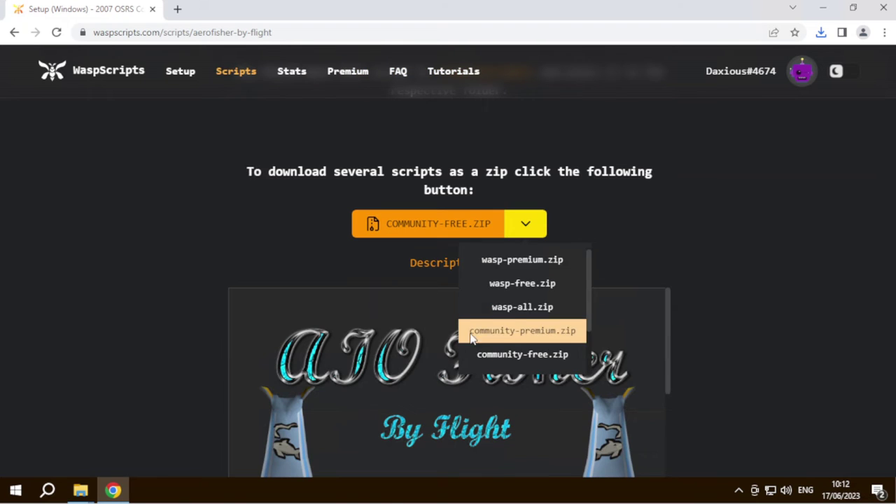
scroll(236, 238, "up", 3)
scroll(292, 304, "up", 3)
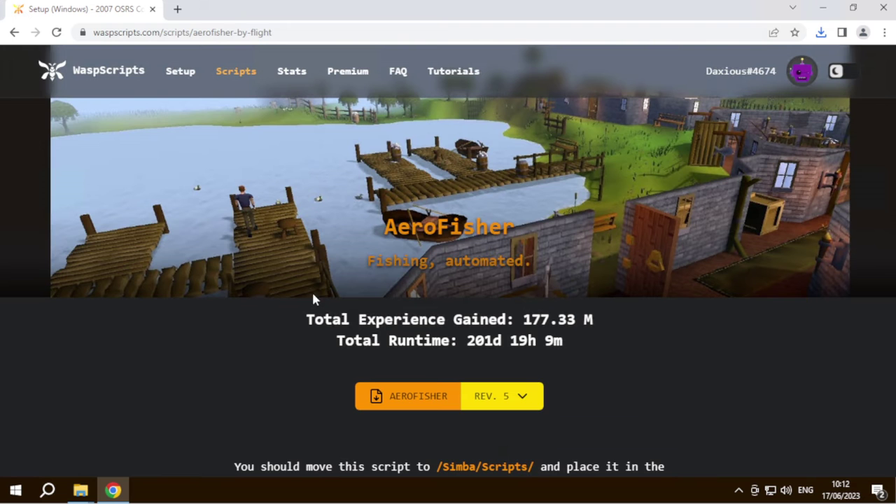
- Go to the scripts listing, then close Chrome and the all.zip and wasp-premium.zip windows
left_click(237, 71)
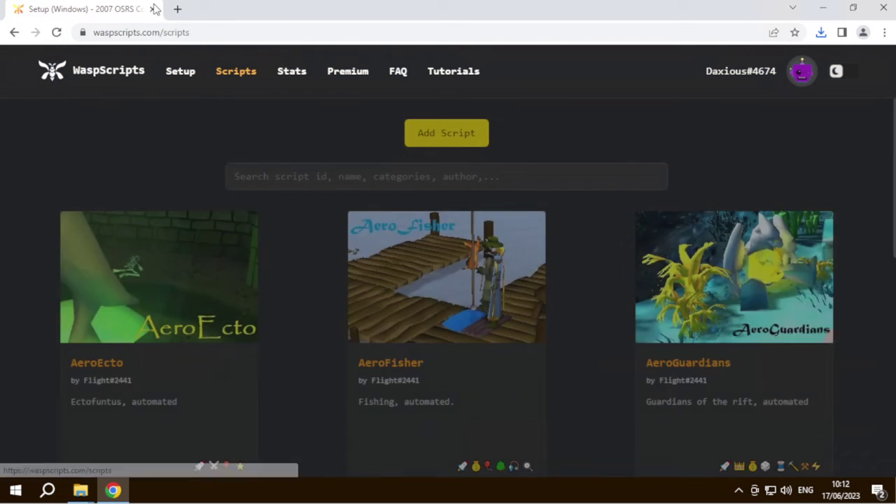
left_click(152, 9)
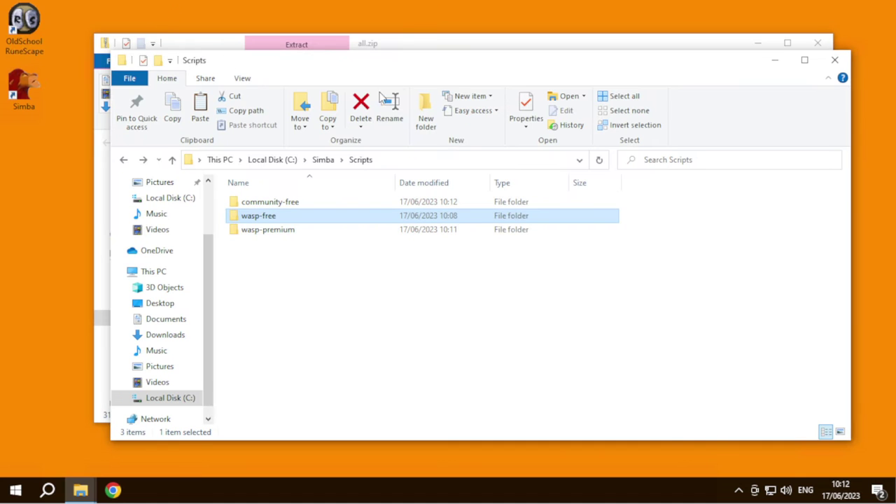
left_click(656, 44)
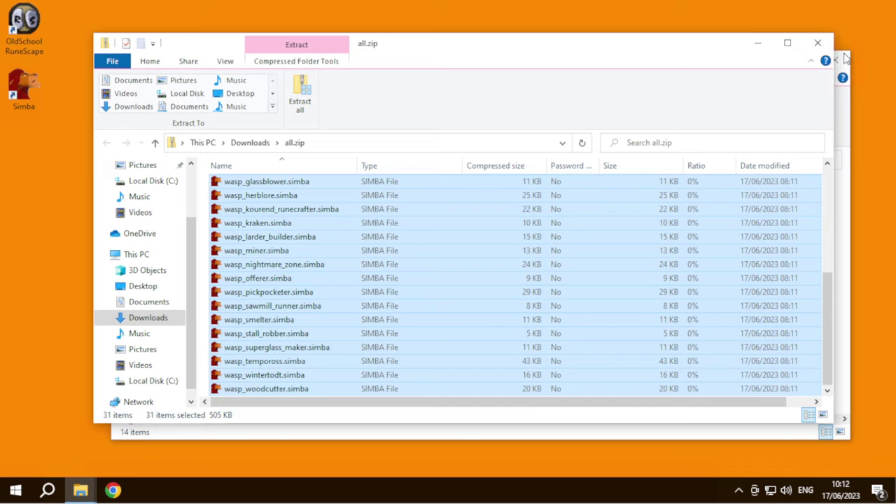
left_click(817, 43)
mouse_move(602, 67)
left_mouse_down()
mouse_move(554, 62)
mouse_move(597, 56)
left_mouse_up()
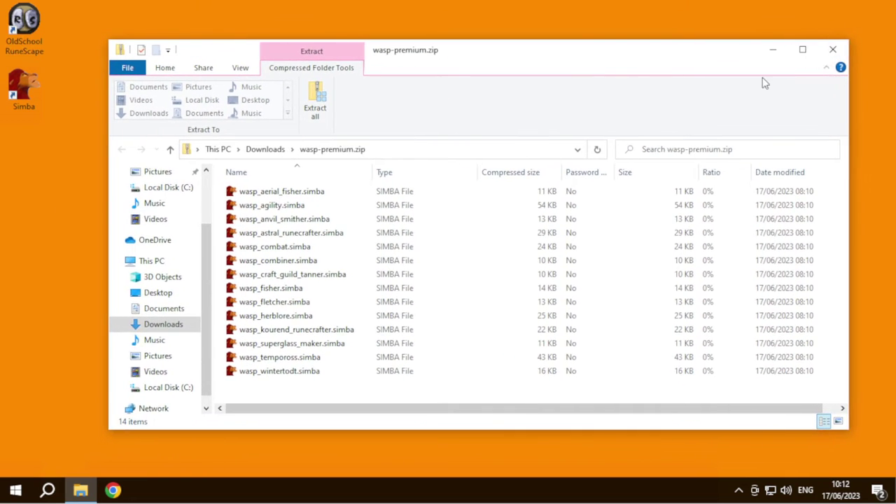
left_click(832, 49)
- Launch Simba and the Old School RuneScape client and arrange their windows side by side
double_click(41, 91)
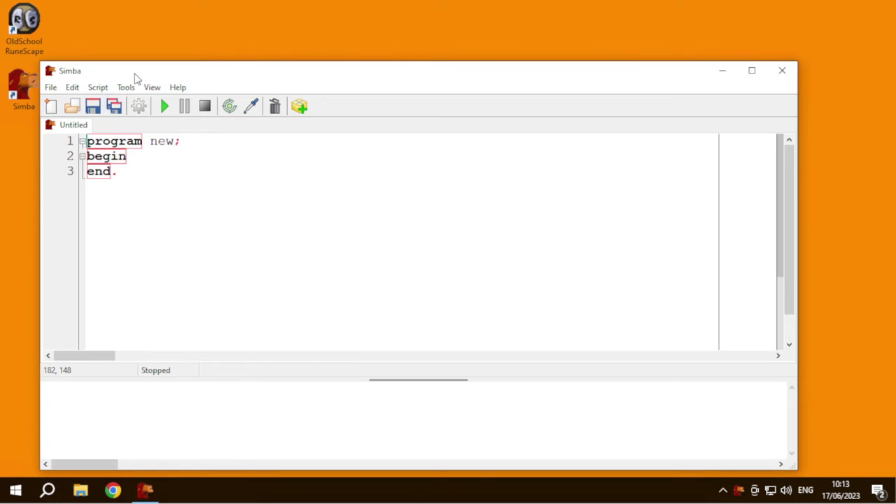
left_click_drag(136, 80, 194, 51)
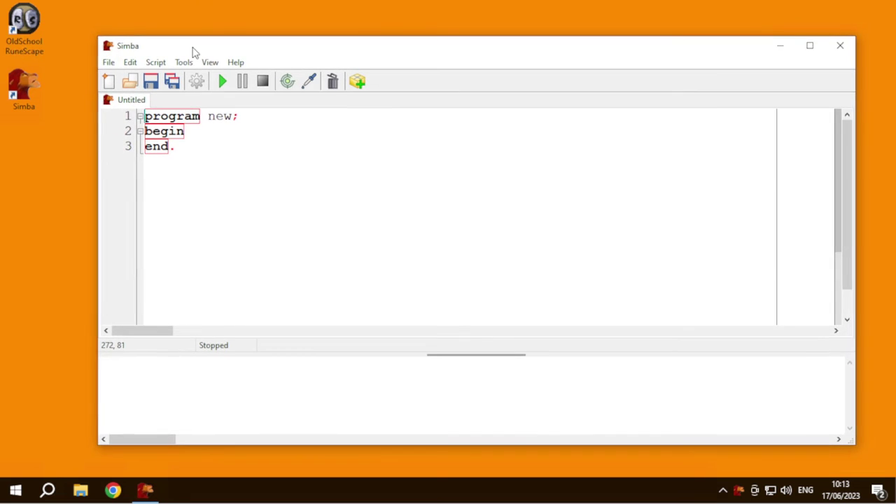
double_click(35, 29)
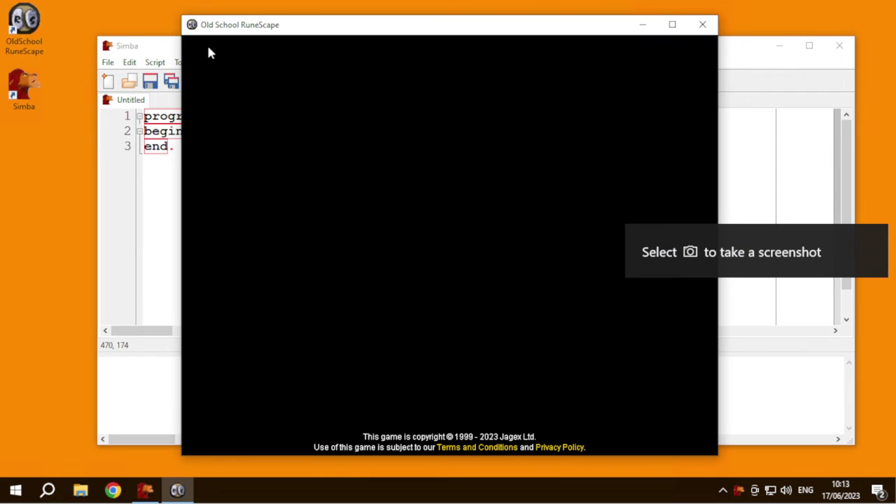
left_click_drag(210, 26, 299, 22)
left_click_drag(180, 47, 131, 78)
- Open wasp-free/wasp_ardougne_knights.simba in Simba
left_click(53, 94)
left_click(72, 145)
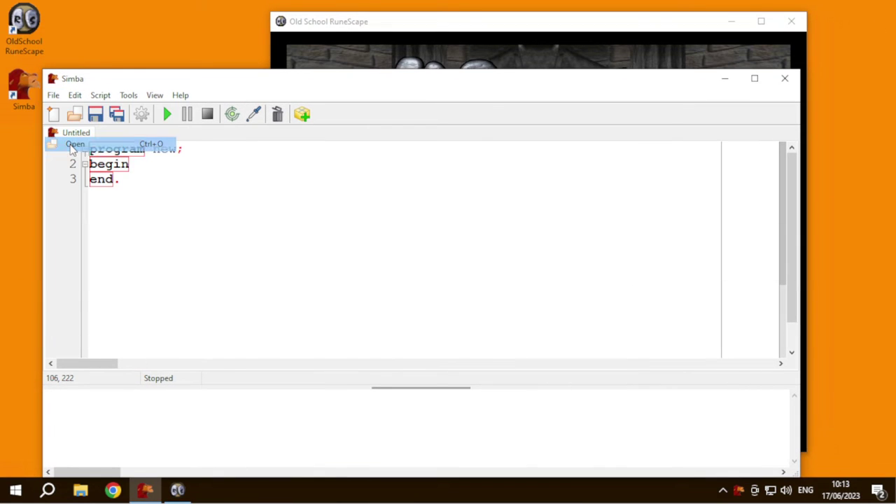
double_click(196, 212)
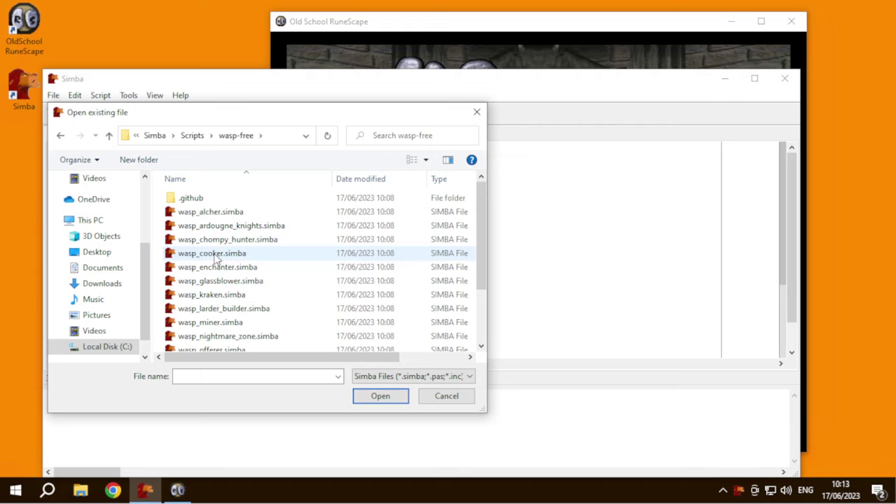
scroll(215, 259, "down", 2)
scroll(226, 294, "up", 3)
double_click(230, 224)
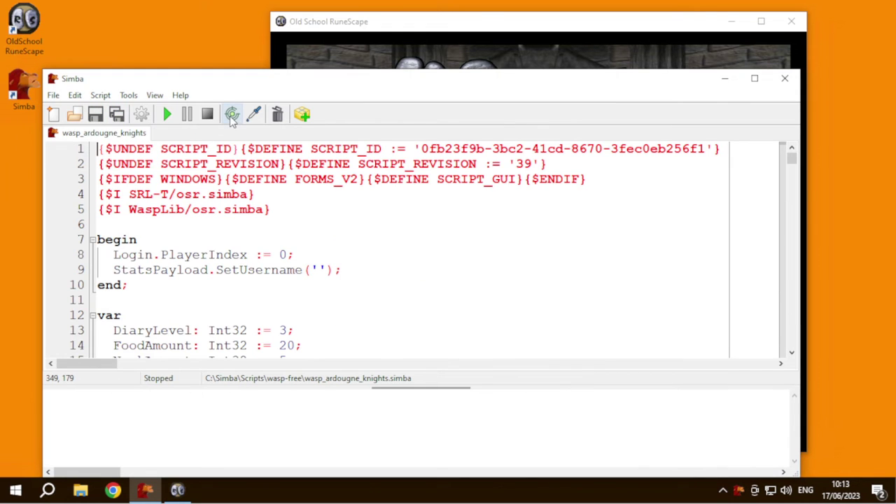
- Target the RuneScape client with the crosshair, tidy the windows and run the script
left_click_drag(232, 119, 349, 60)
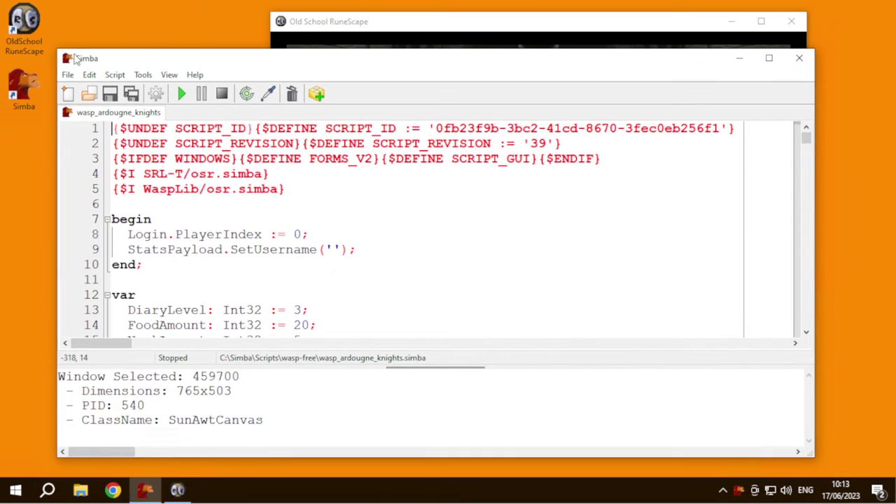
left_click_drag(56, 47, 177, 67)
left_click_drag(285, 77, 161, 98)
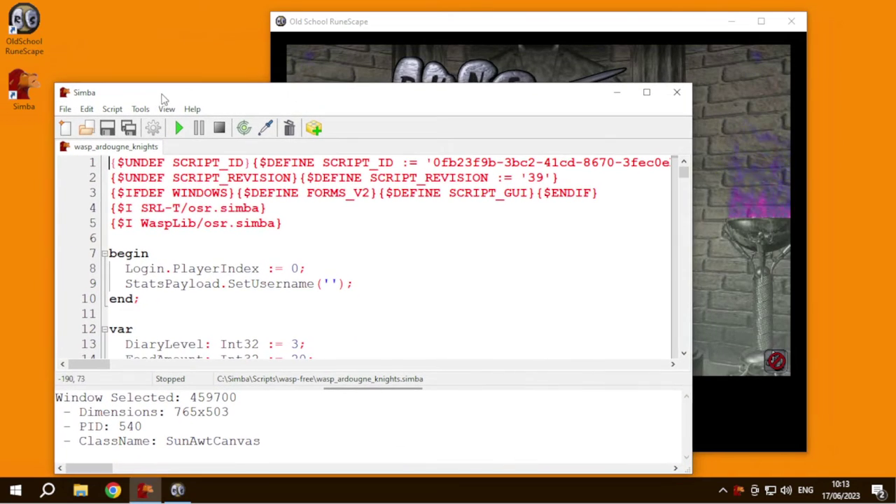
left_click(397, 68)
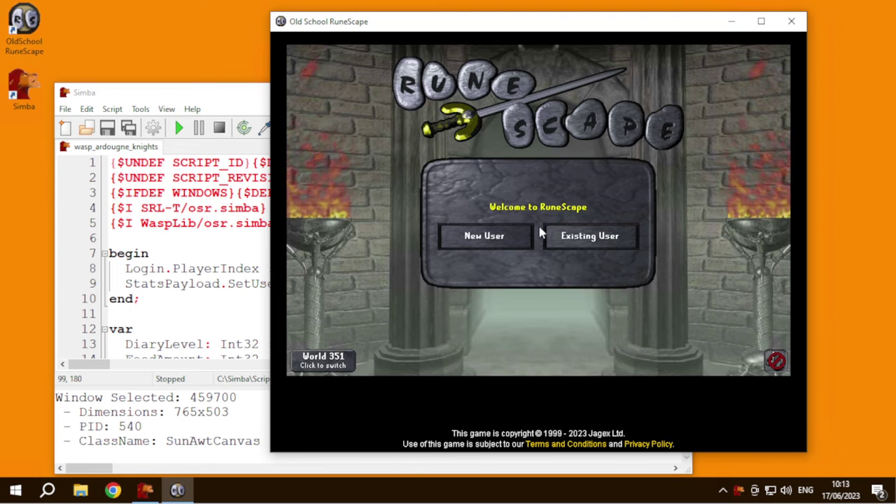
left_click(223, 275)
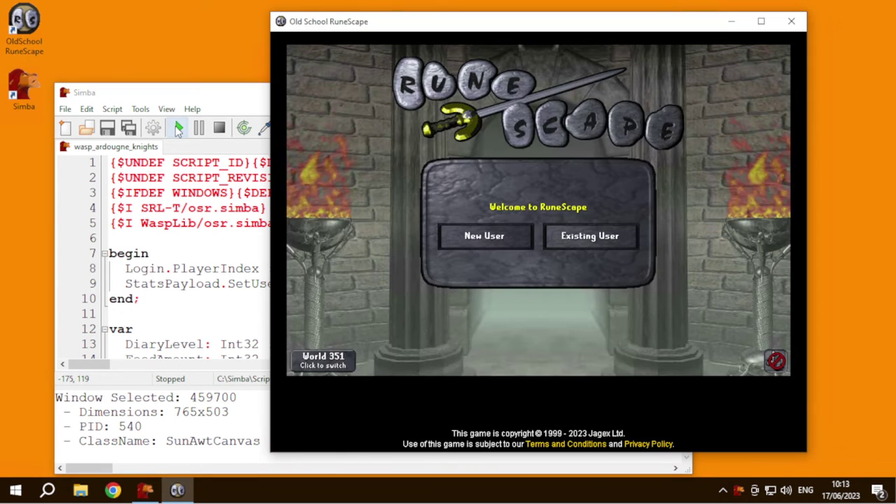
left_click(179, 128)
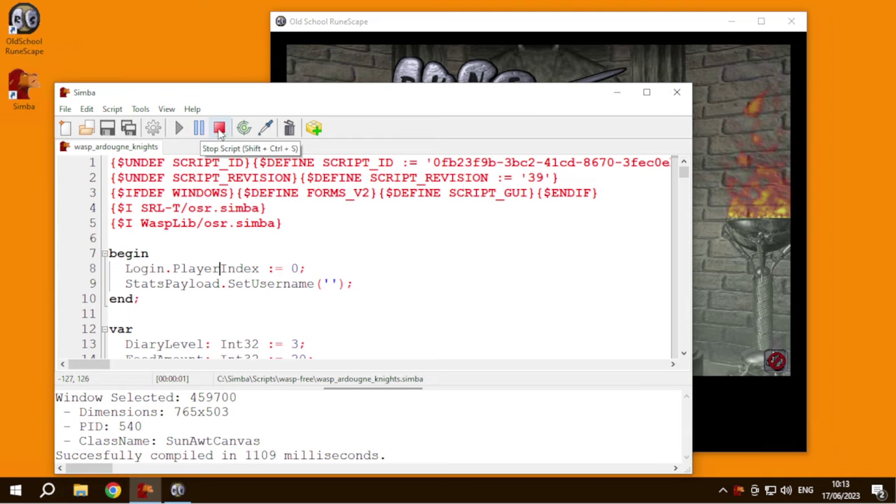
- Drag the target selector onto the RuneScape game client window
left_click_drag(223, 100, 217, 229)
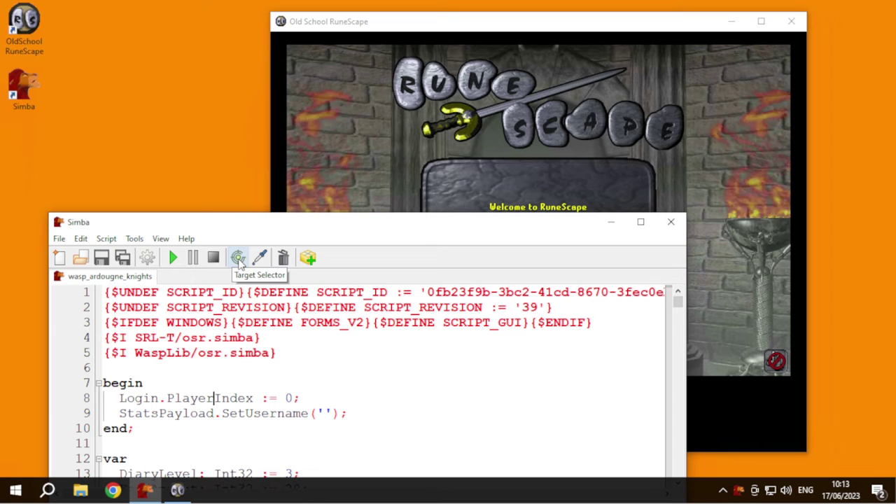
left_click_drag(238, 258, 363, 165)
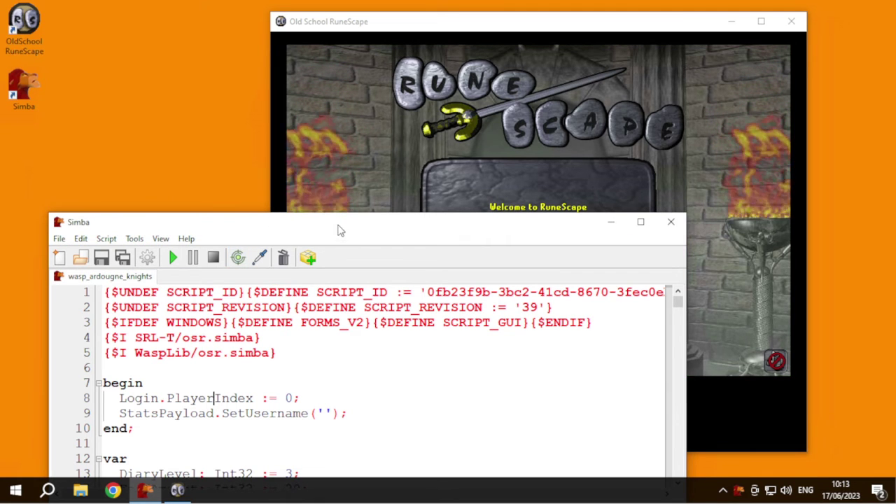
left_click_drag(337, 223, 330, 54)
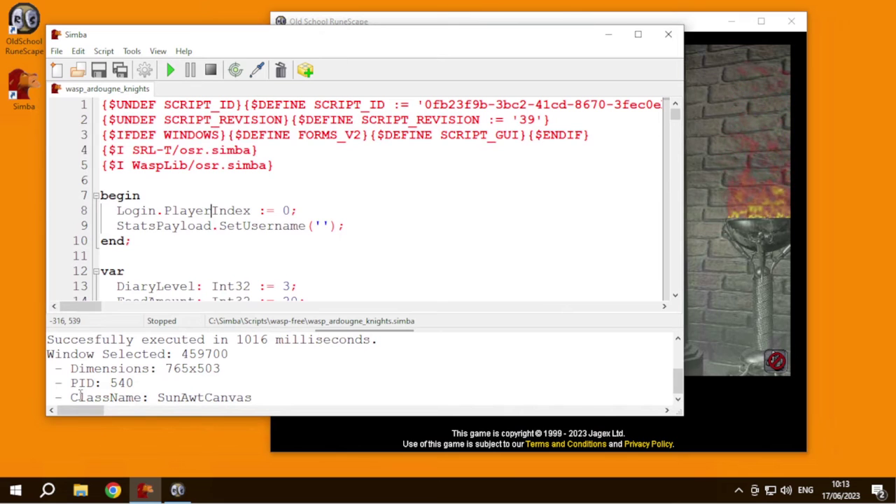
- Highlight the ClassName, PID and Dimensions 765x503 lines in the console
left_click_drag(266, 398, 62, 396)
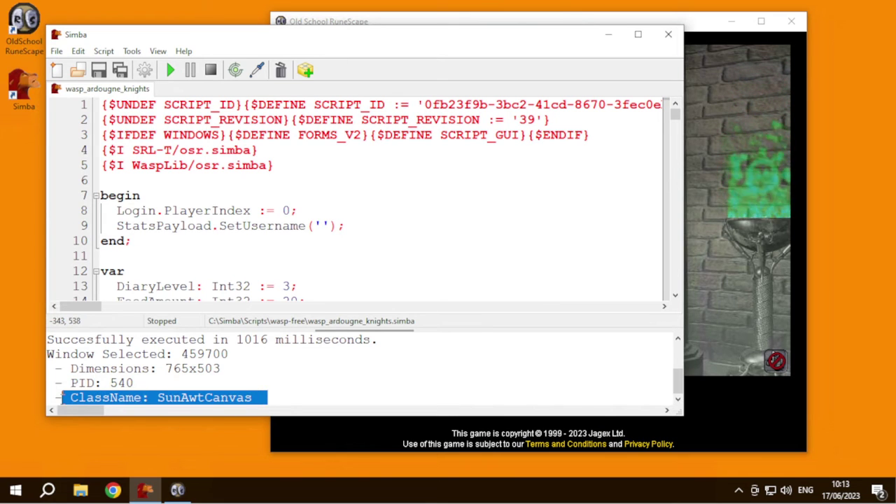
left_click_drag(143, 383, 61, 382)
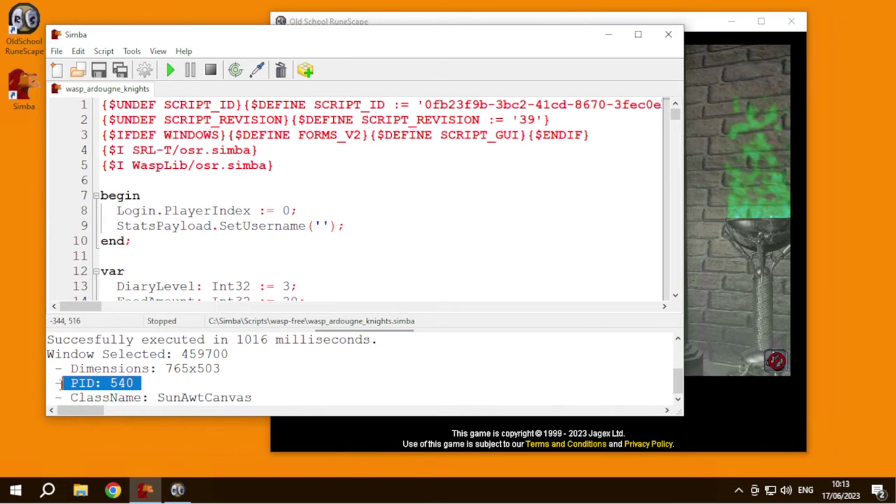
left_click(116, 385)
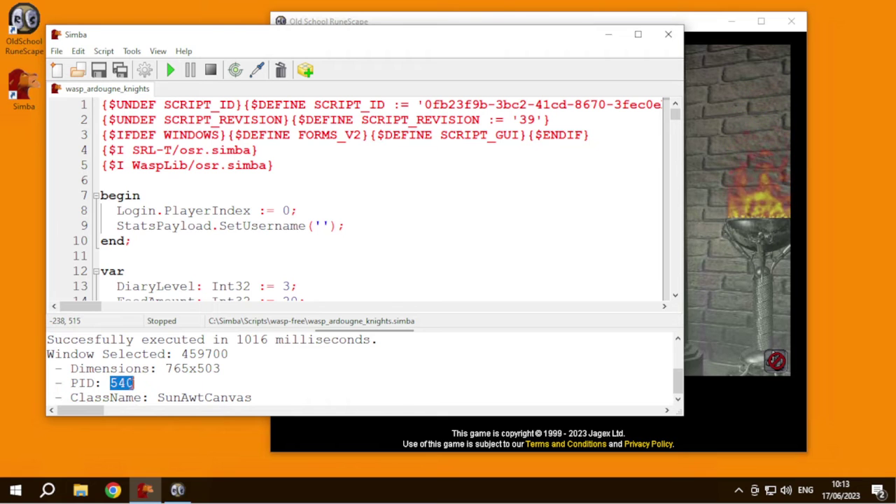
key("Right")
left_click_drag(71, 368, 223, 368)
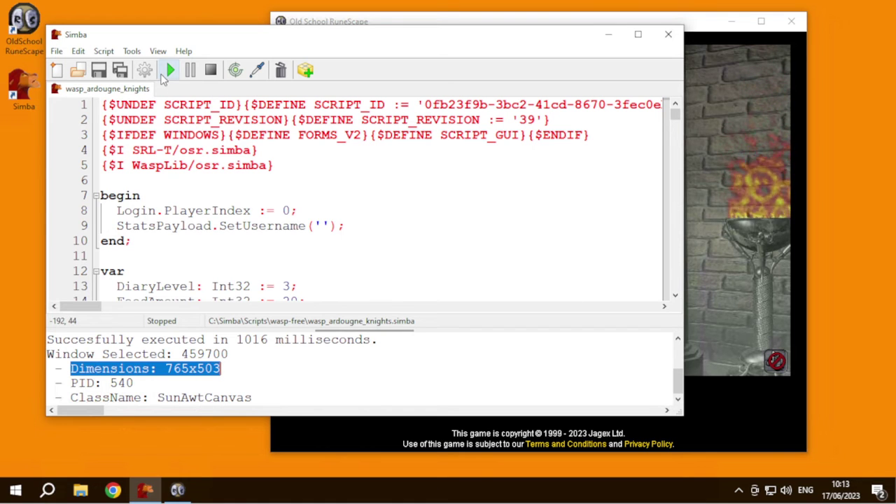
- Run the knights script and add a first account with worlds 302 and 303
left_click(162, 75)
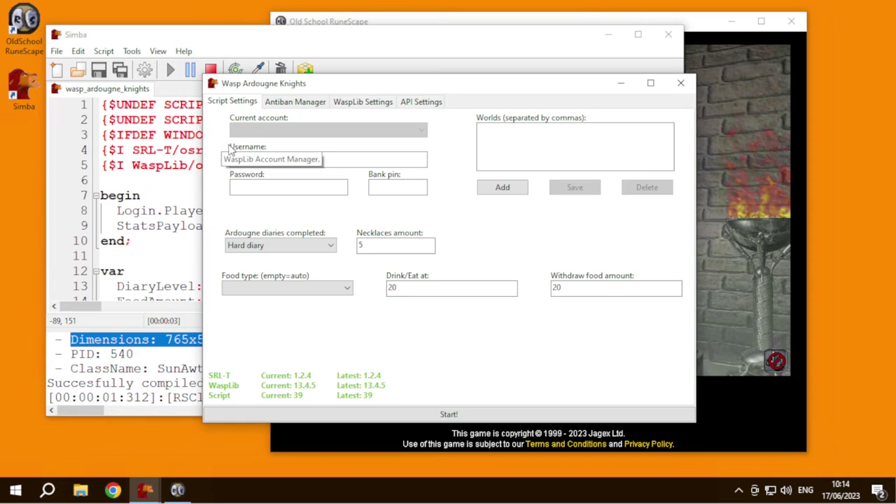
left_click(251, 161)
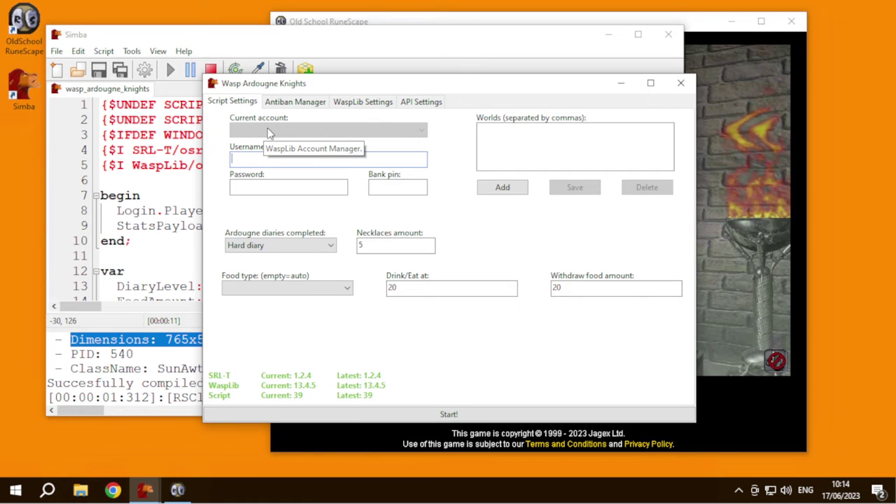
type("test@gmail.com")
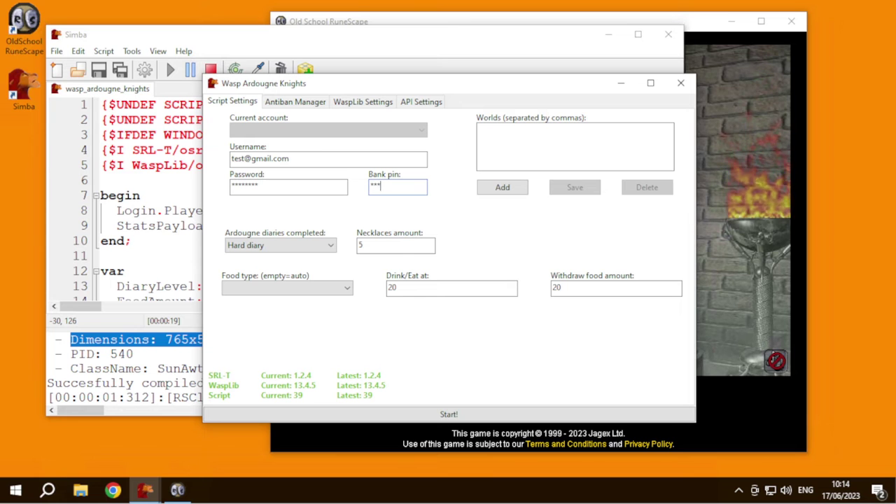
left_click(518, 137)
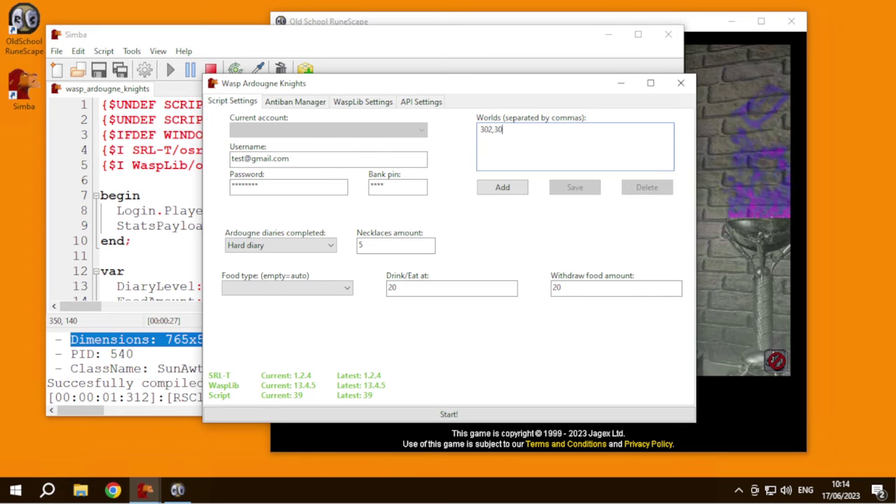
left_click(492, 194)
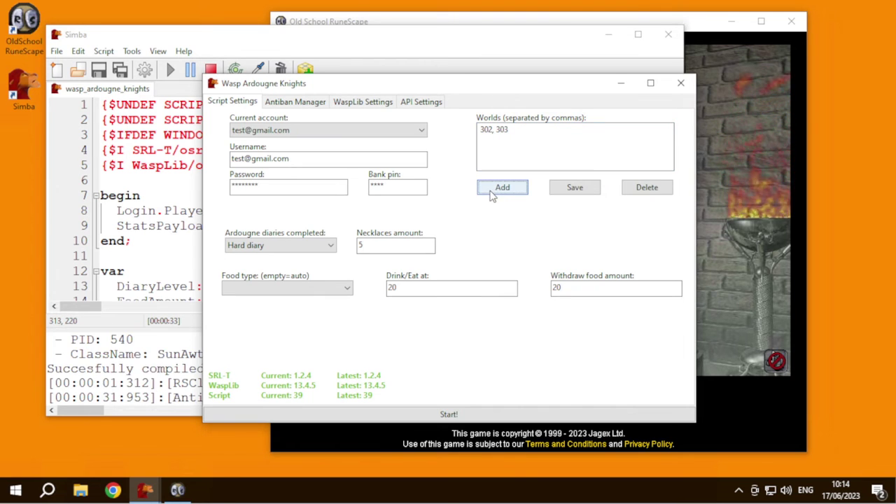
- Reselect the saved account, append 2 to the username and add it as a second account
left_click(298, 133)
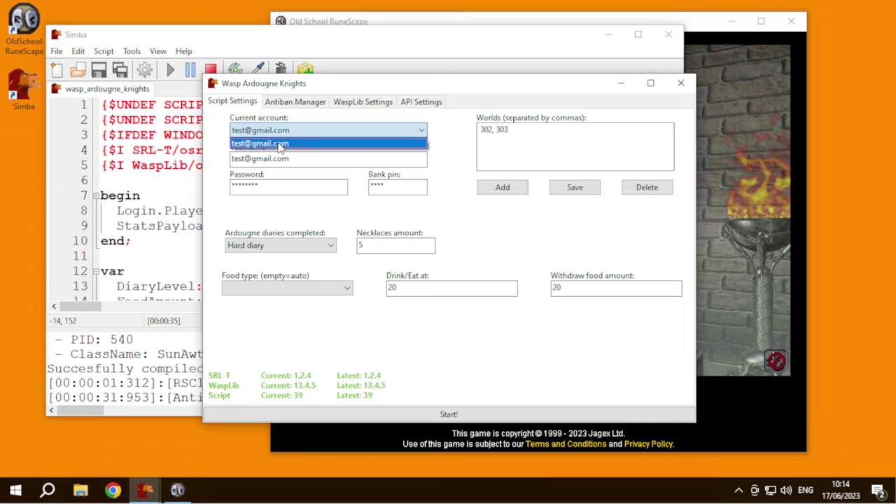
left_click(285, 144)
left_click(300, 133)
left_click(291, 144)
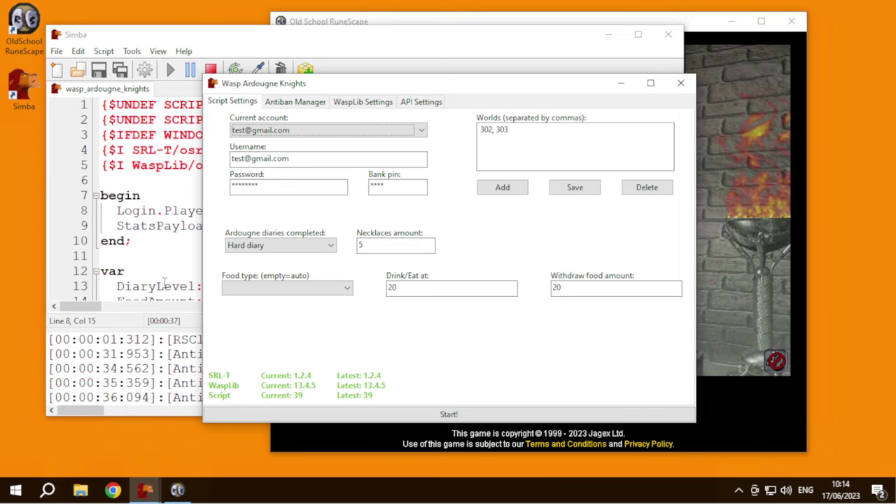
left_click(244, 159)
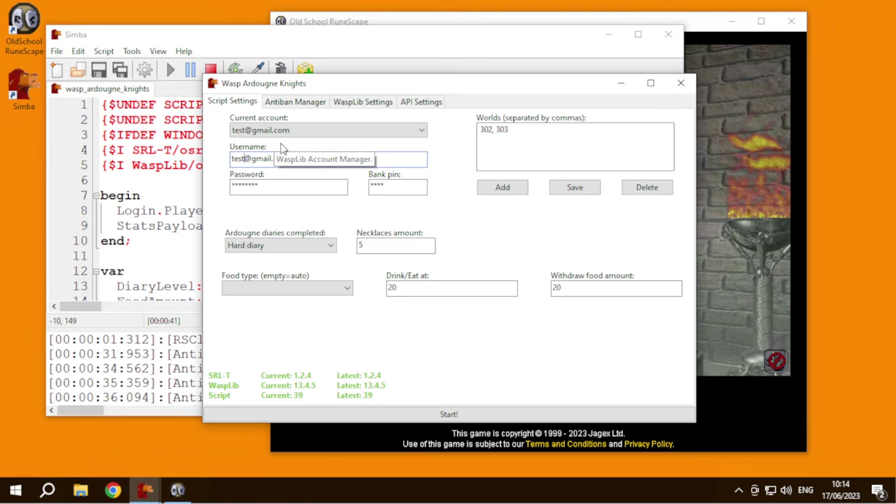
type("2")
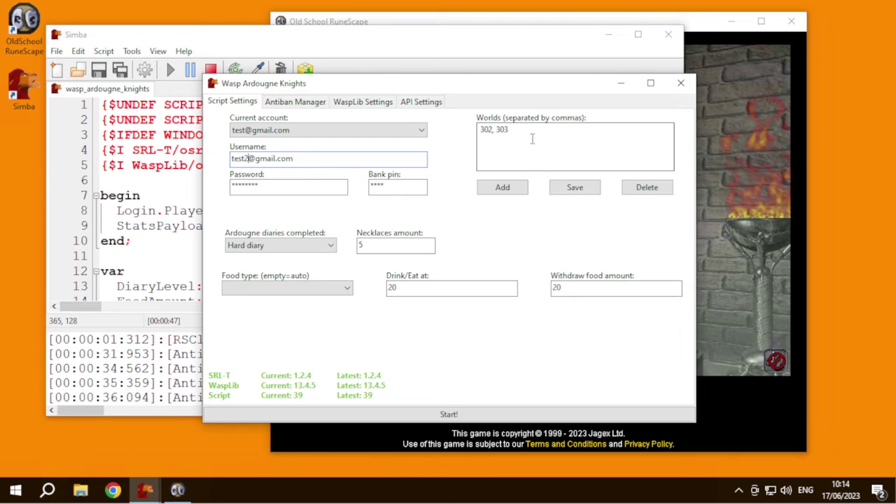
left_click(501, 188)
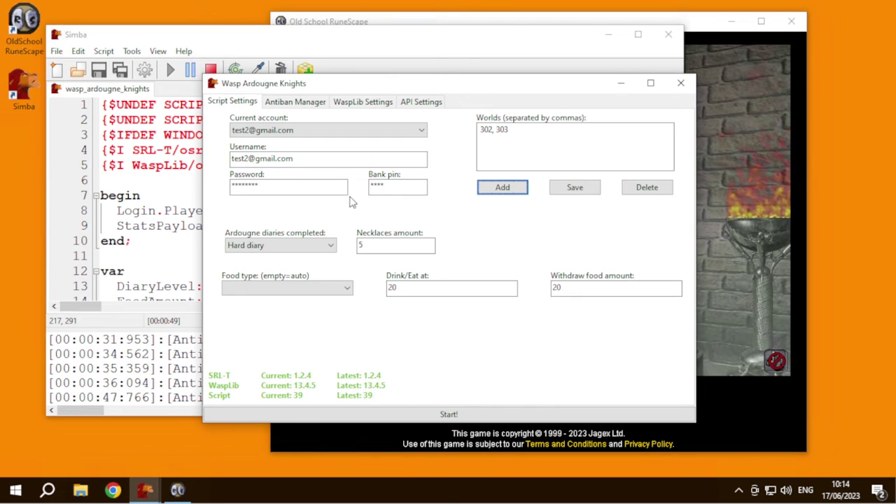
- Change the second account's username digit to 3 and add a third account
left_click(280, 131)
left_click(253, 175)
left_click_drag(250, 158, 244, 158)
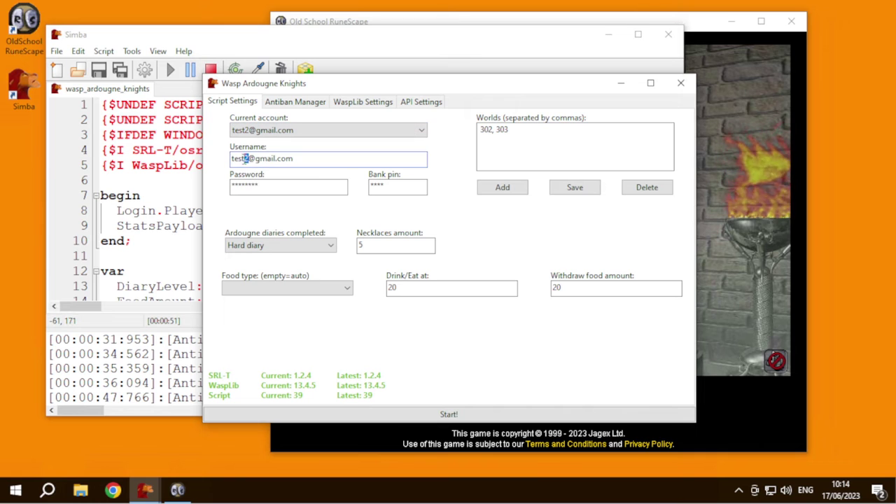
type("3")
left_click(504, 188)
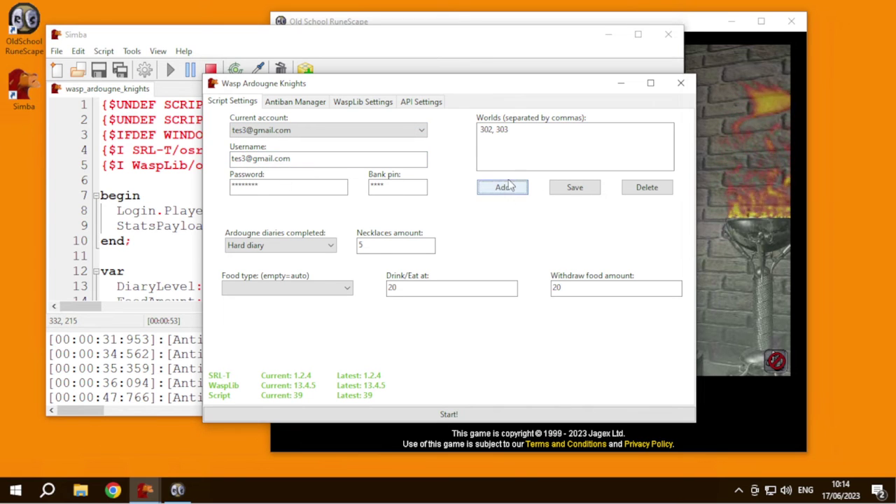
- Switch the account selection back through the second to the first account
left_click(319, 132)
left_click(304, 154)
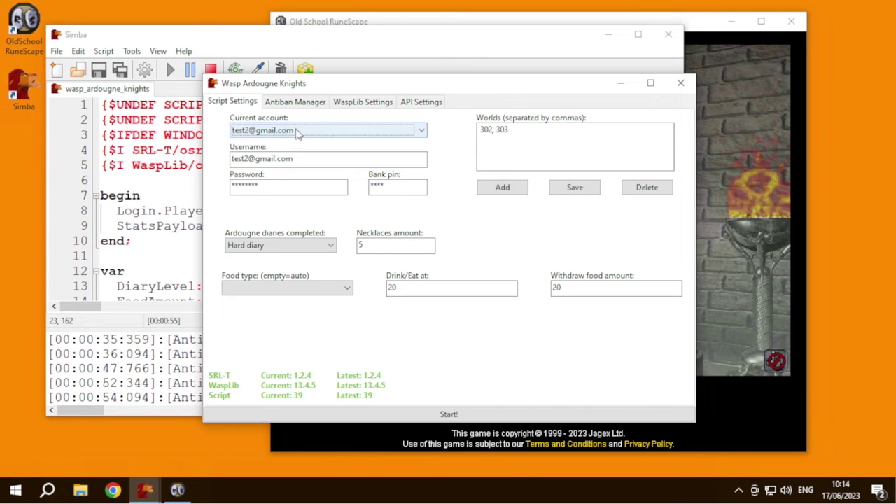
left_click(300, 133)
left_click(293, 143)
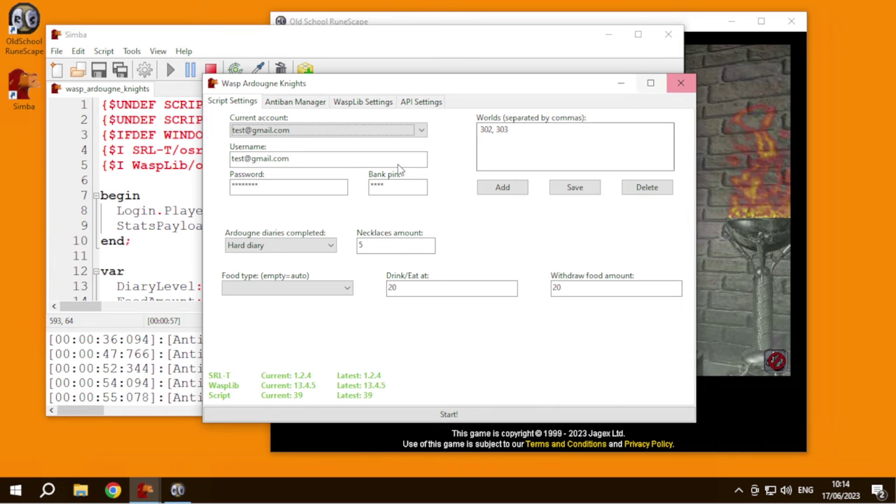
- Rearrange the script settings, Simba editor and RuneScape windows
left_click_drag(340, 92, 259, 133)
left_click_drag(286, 40, 250, 18)
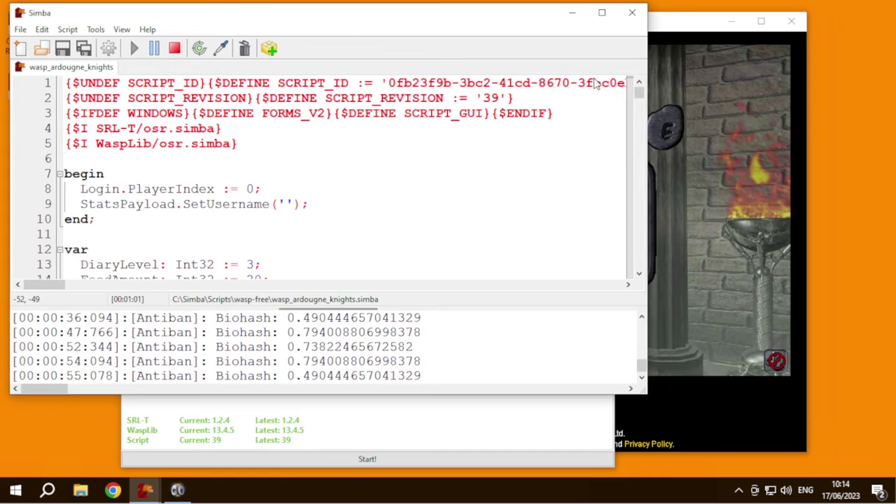
left_click(559, 77)
left_click_drag(406, 26, 466, 24)
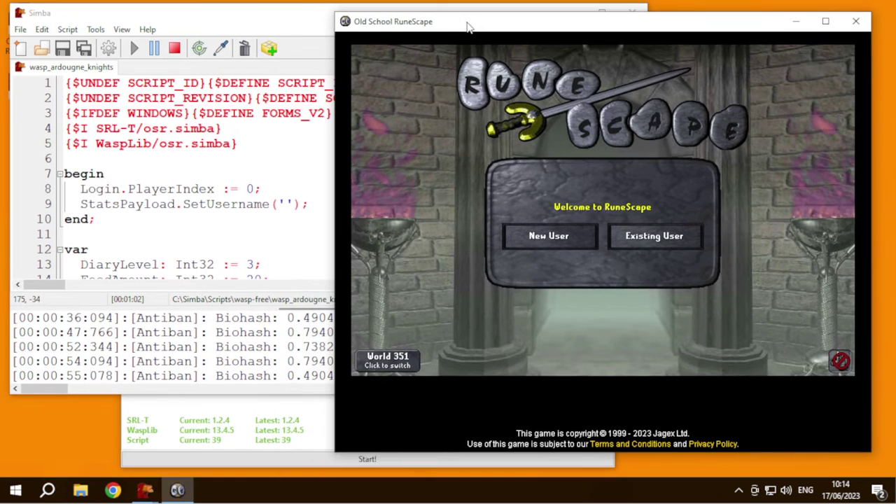
left_click(266, 417)
left_click_drag(353, 129, 268, 87)
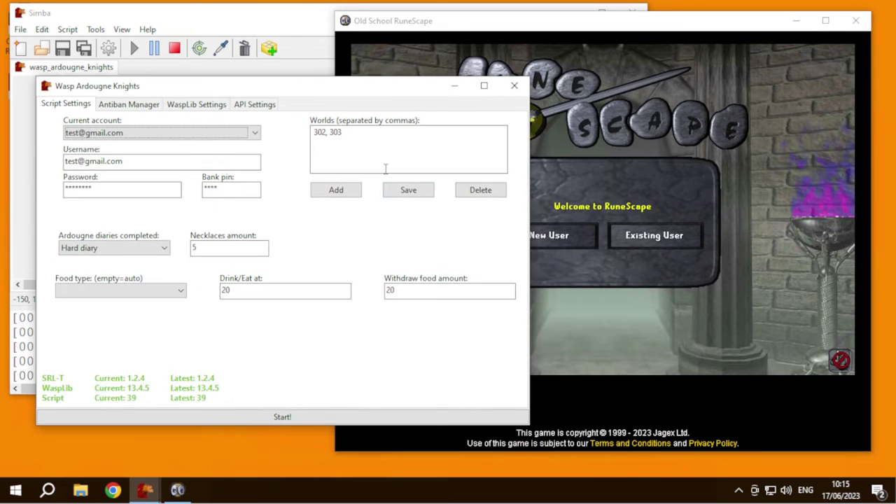
- Set the food type to Cooked meat and start the bot
left_click(114, 291)
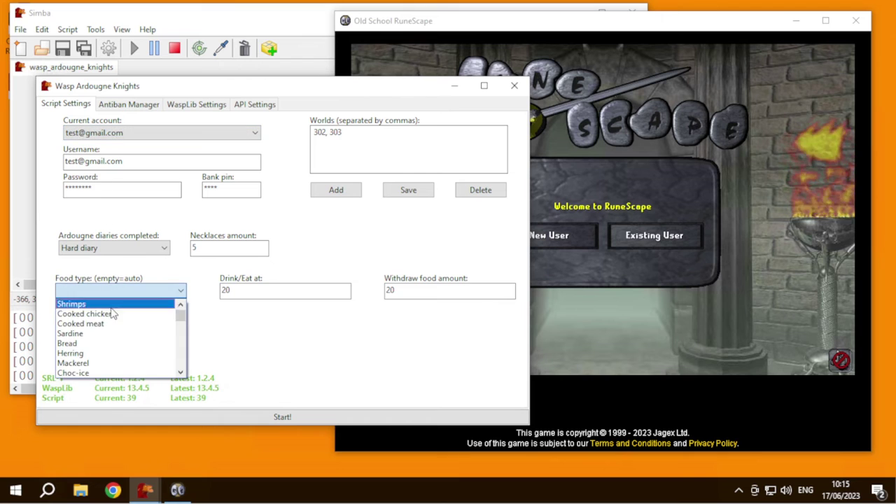
left_click(146, 319)
scroll(68, 105, "down", 3)
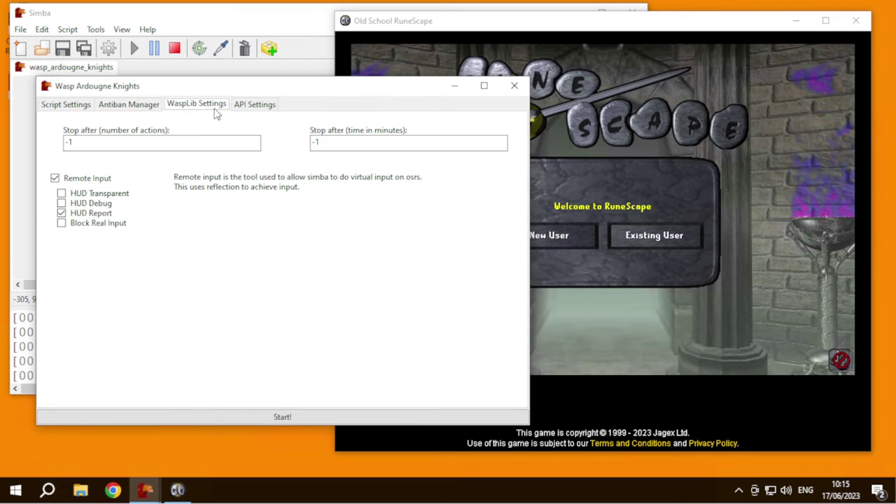
left_click(68, 105)
left_click(368, 417)
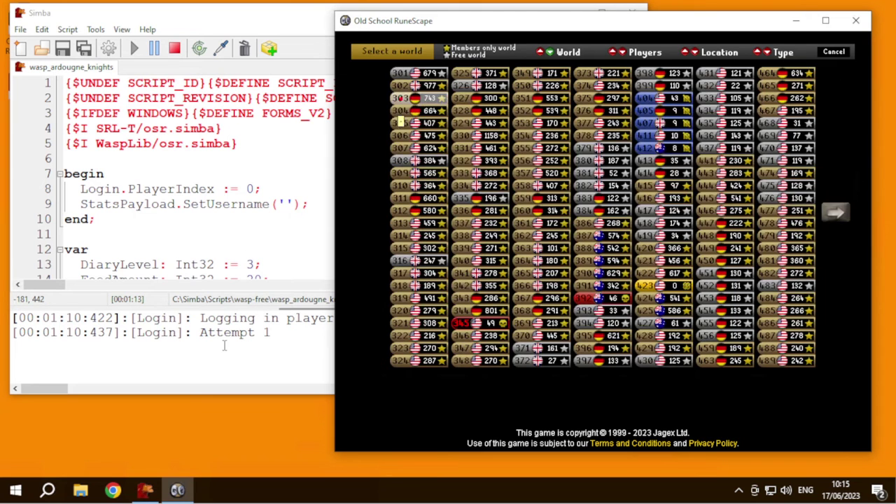
- Enter the account login in the game client, then stop the script
type("test@gmail.com")
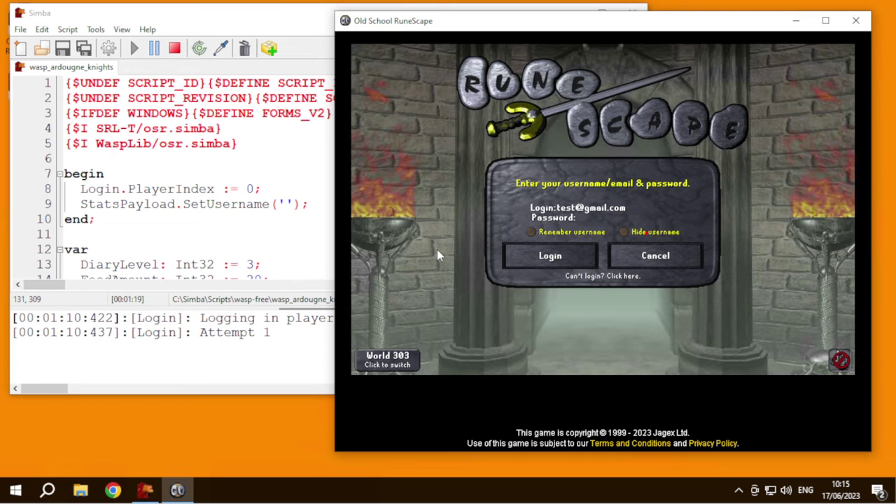
type("****")
key("Return")
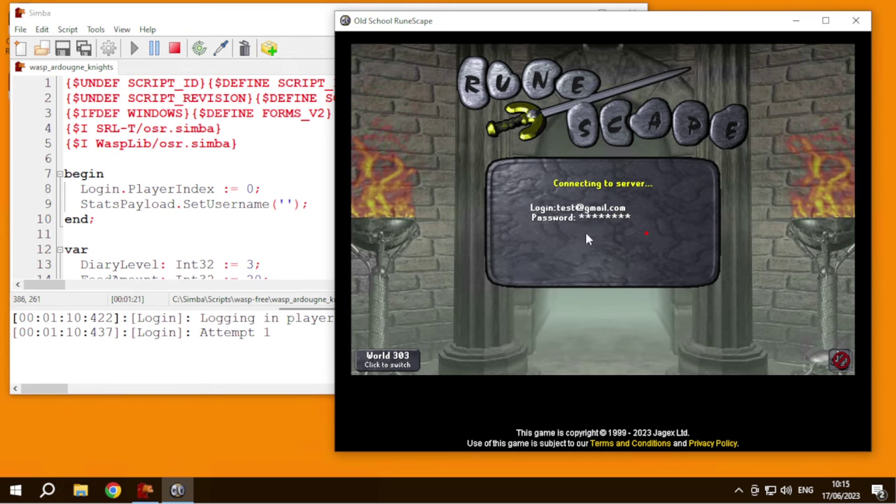
left_click(172, 52)
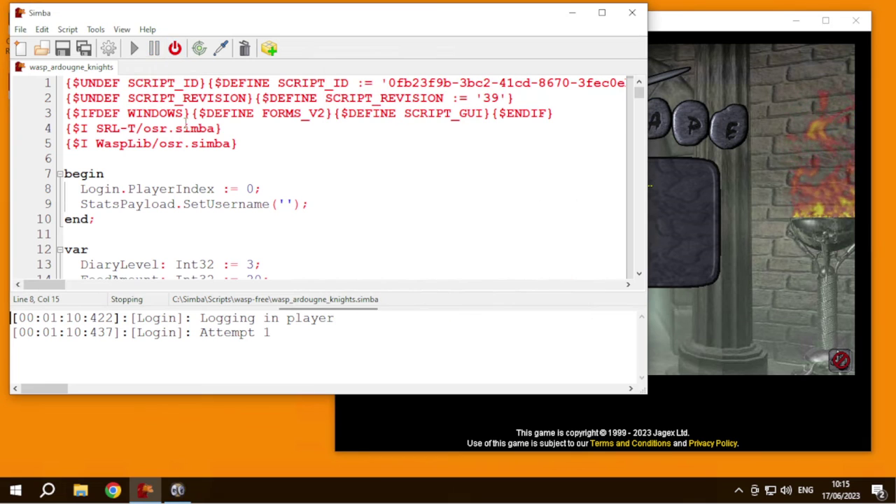
- Launch a second RuneScape client and a second Simba, arranging all the windows
left_click_drag(102, 23, 398, 99)
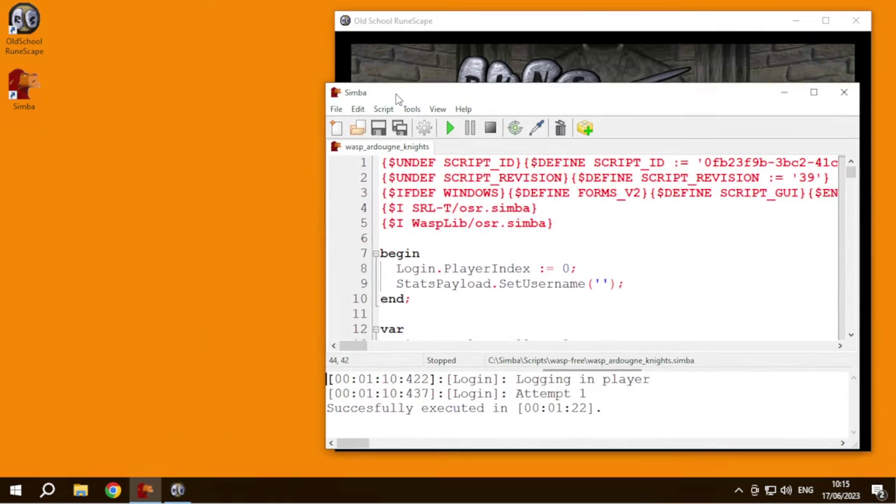
double_click(35, 40)
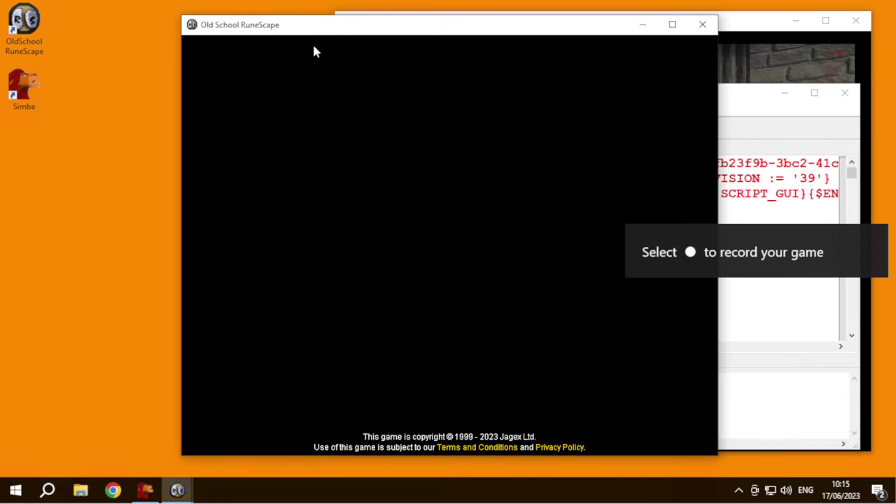
left_click_drag(283, 26, 148, 24)
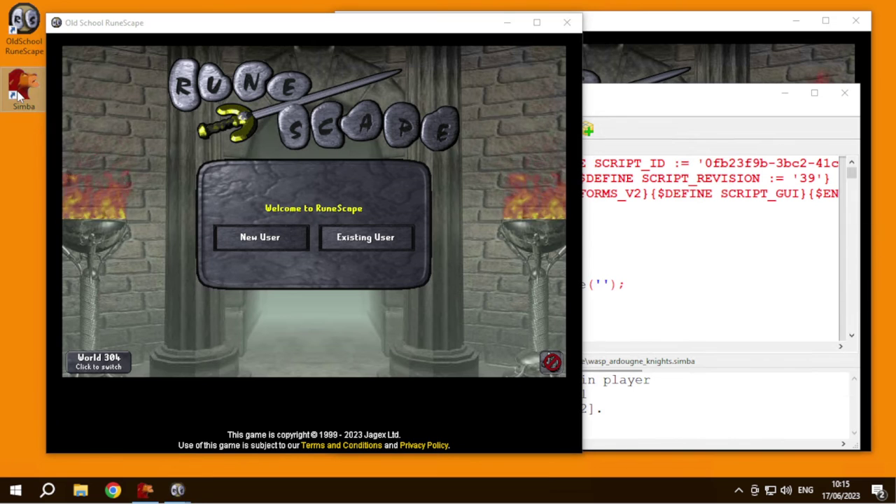
double_click(21, 89)
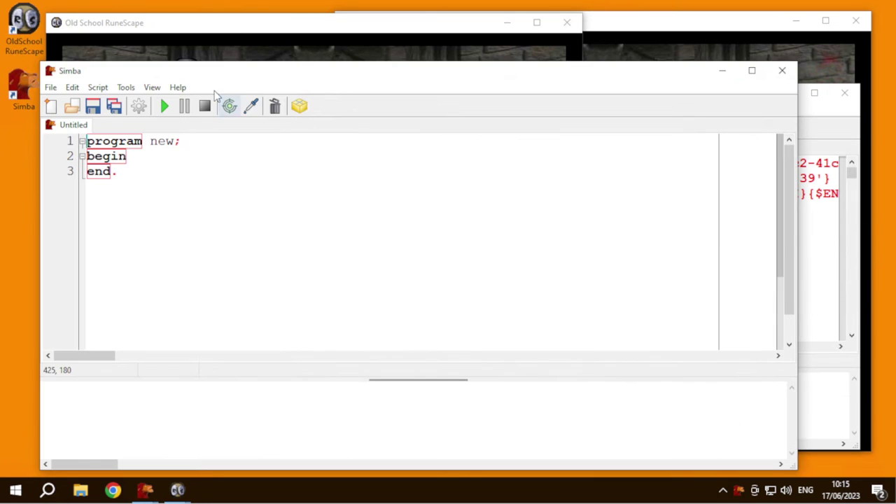
left_click_drag(179, 72, 264, 67)
left_click_drag(129, 57, 320, 85)
left_click_drag(398, 106, 166, 173)
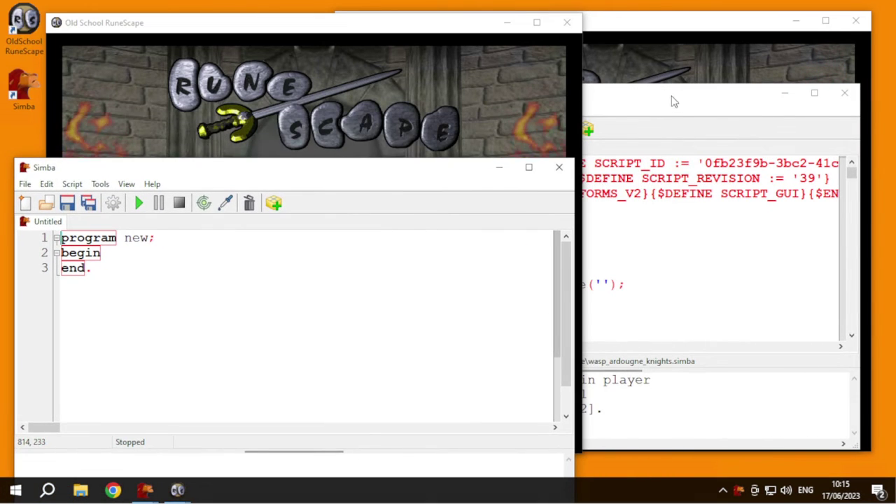
left_click_drag(674, 100, 684, 129)
- Open community-free/aerofisher.simba and target the new RuneScape client
left_click(47, 183)
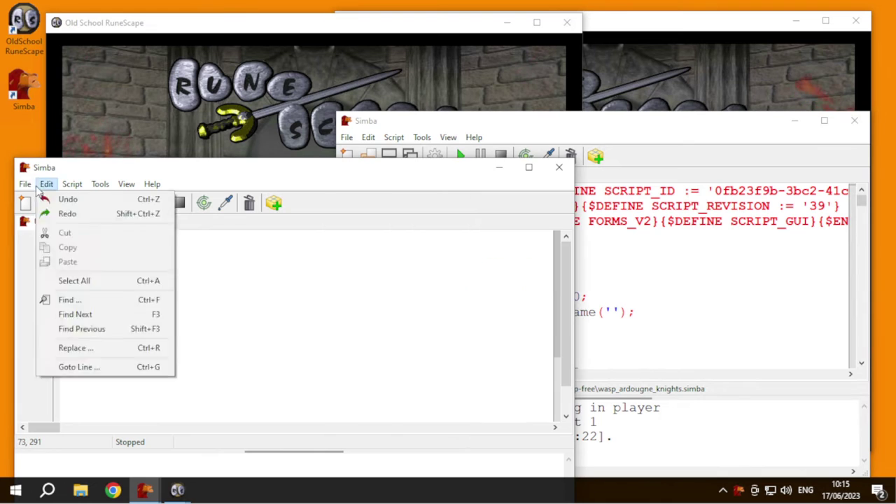
left_click(44, 232)
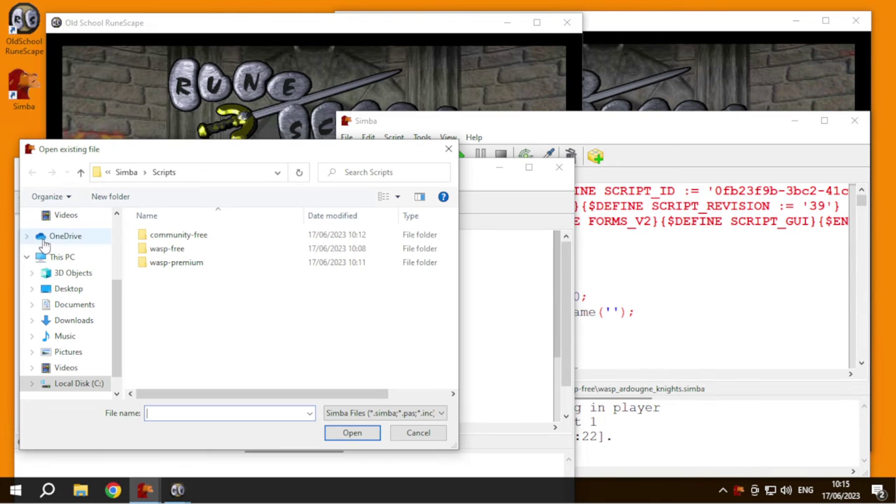
double_click(179, 235)
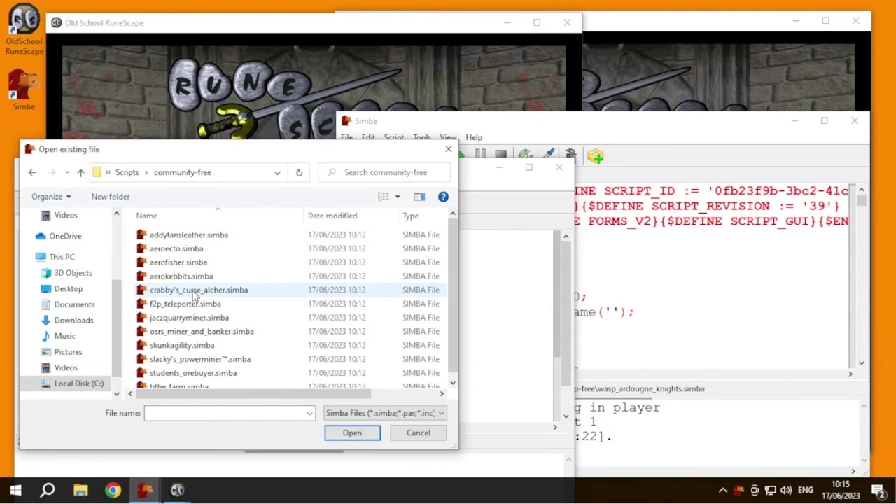
scroll(179, 323, "down", 1)
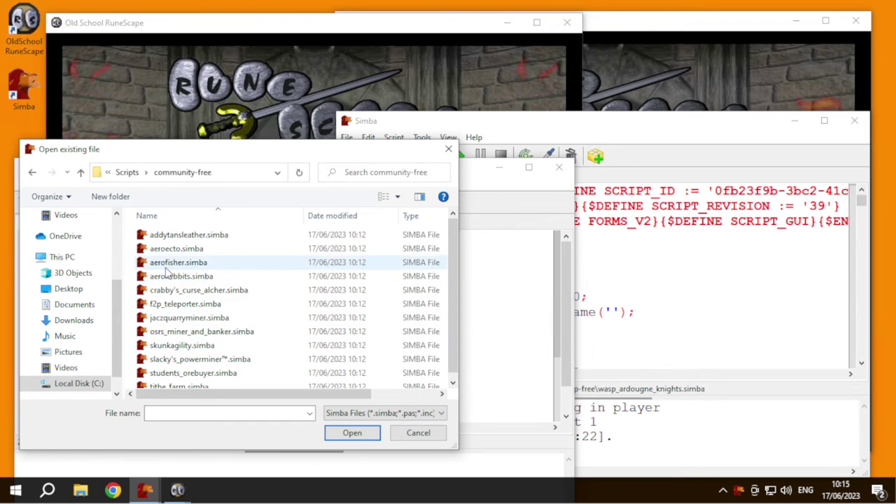
key("Escape")
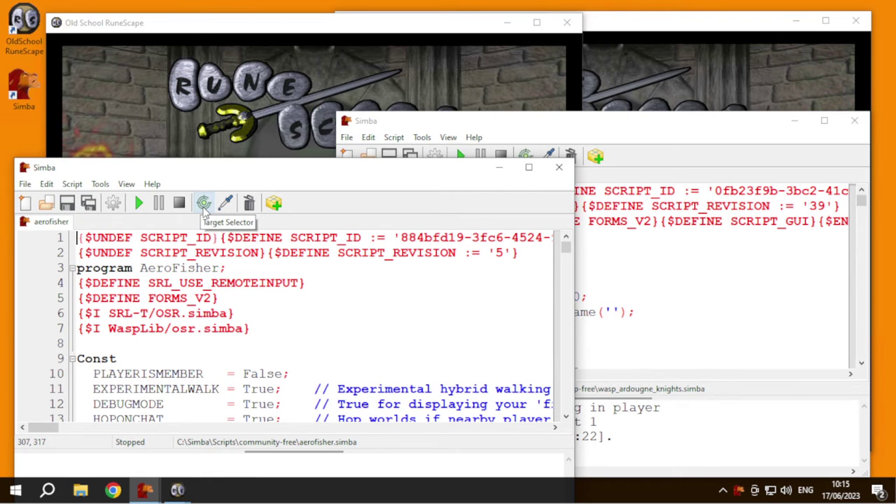
left_click_drag(204, 210, 221, 127)
- Run AeroFisher and choose the second saved account in the Account Manager
left_click(137, 204)
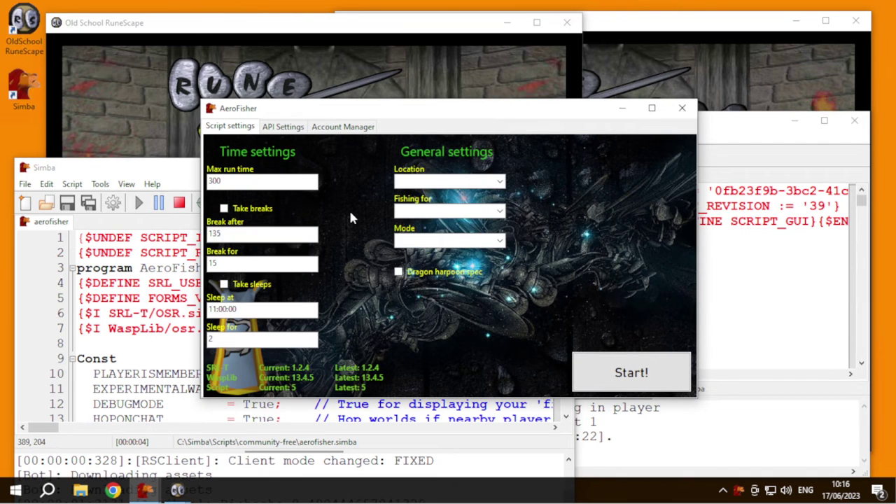
left_click(283, 126)
left_click(235, 127)
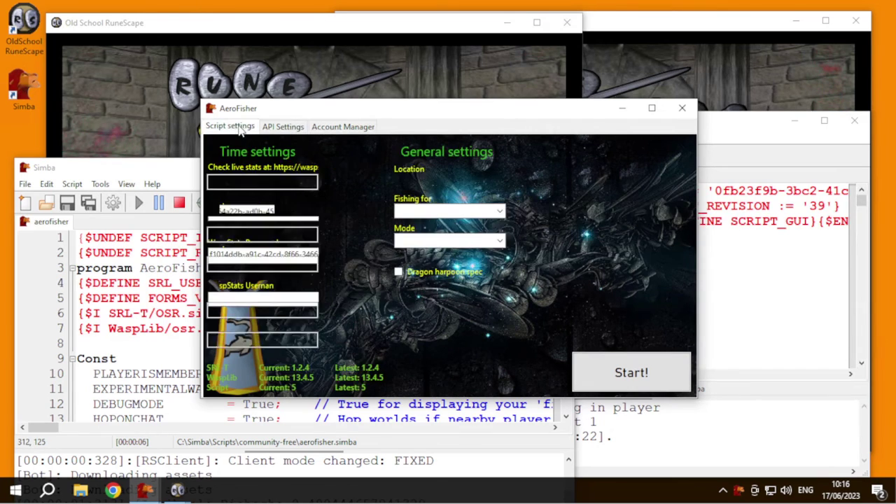
left_click(283, 126)
left_click(343, 126)
left_click(276, 155)
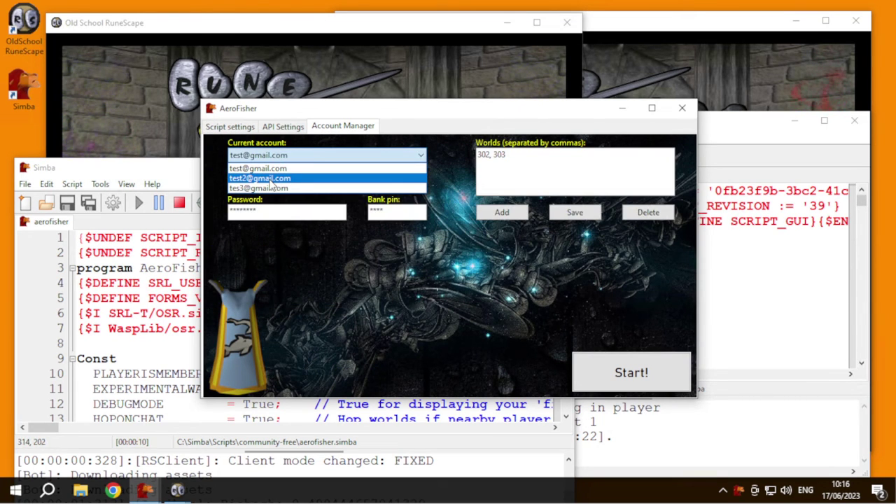
left_click(270, 180)
left_click(231, 127)
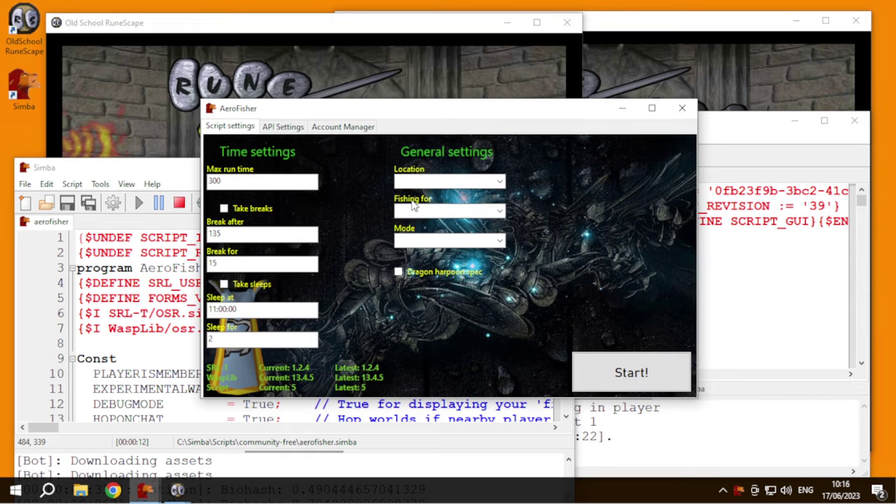
- Set Lumbridge, Shrimp and Powerfish mode, then start AeroFisher
left_click(500, 213)
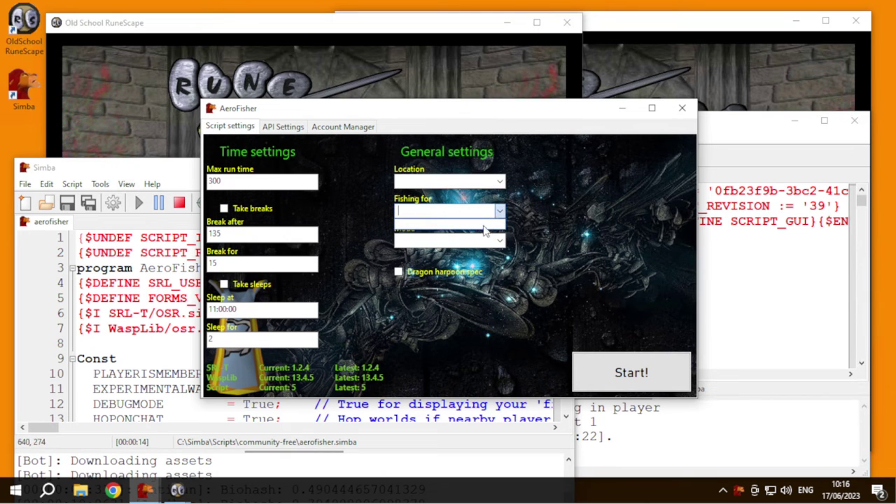
left_click(497, 181)
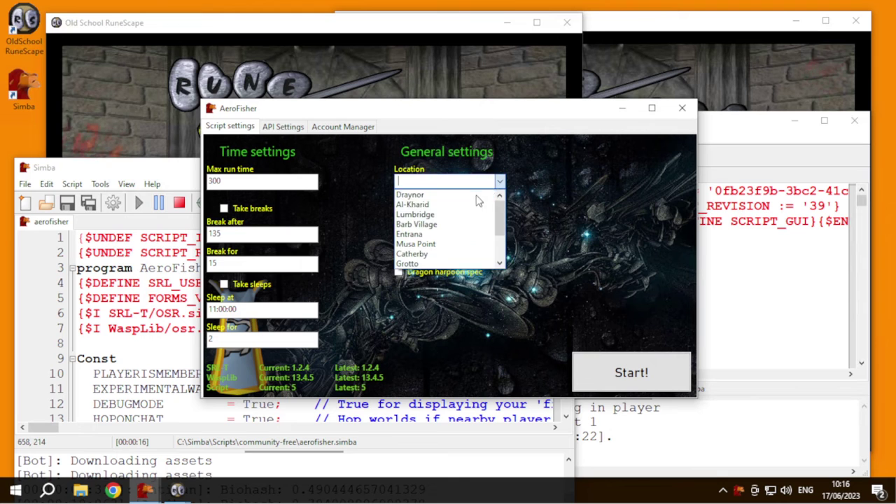
left_click(448, 214)
left_click(500, 211)
left_click(500, 240)
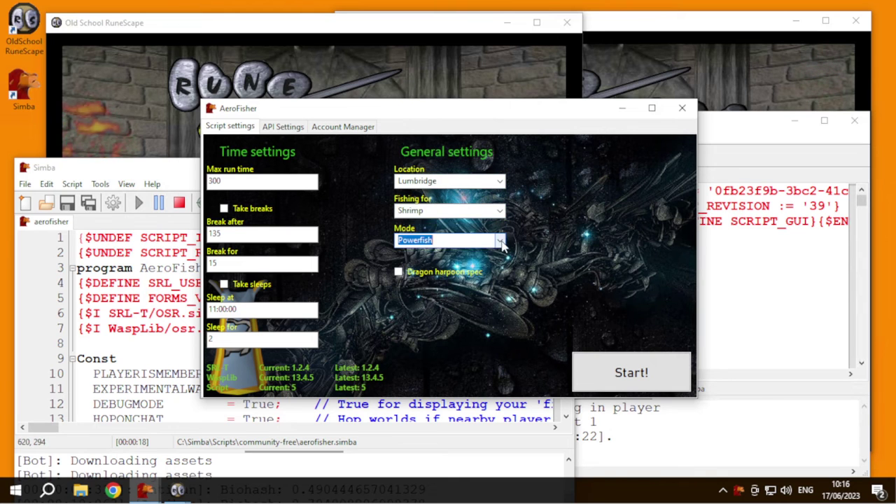
left_click(501, 241)
left_click(410, 201)
left_click(294, 127)
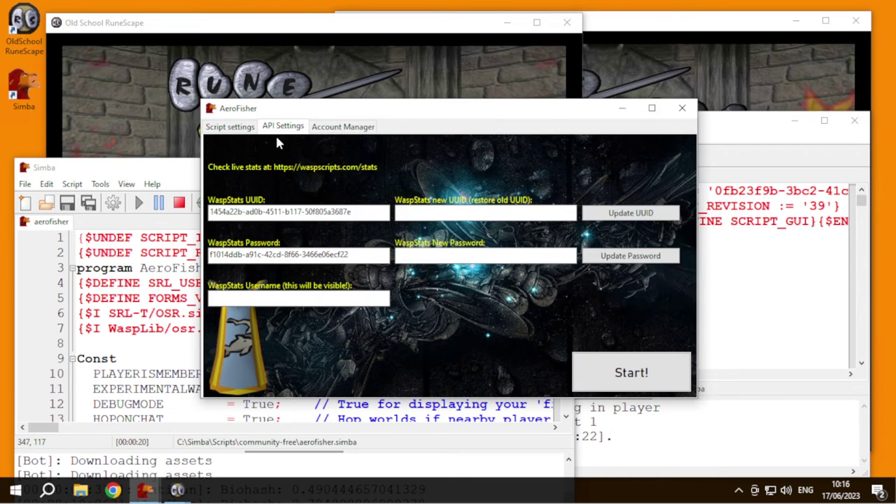
left_click(320, 129)
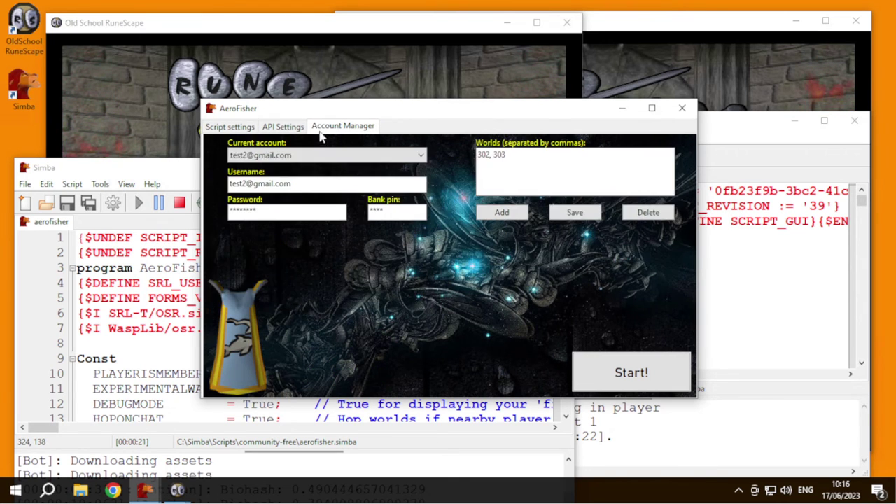
left_click(617, 378)
- Run and start the wasp_ardougne_knights script from its settings form
left_click(463, 146)
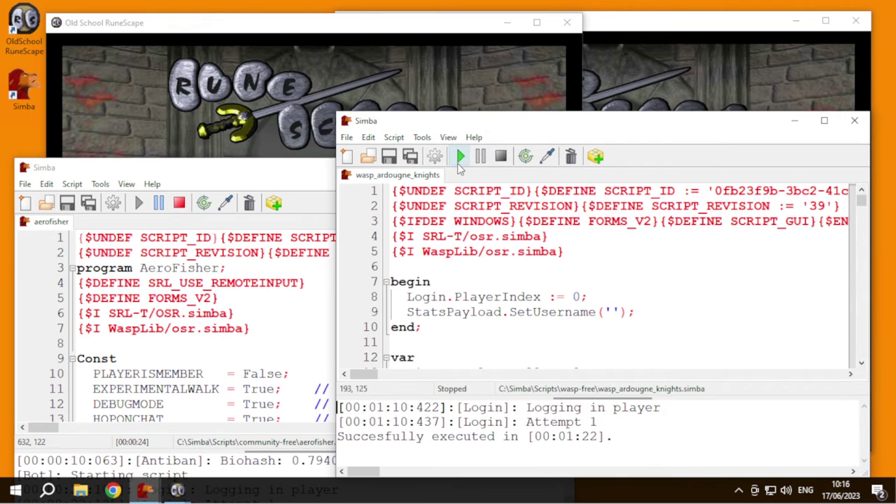
left_click(459, 160)
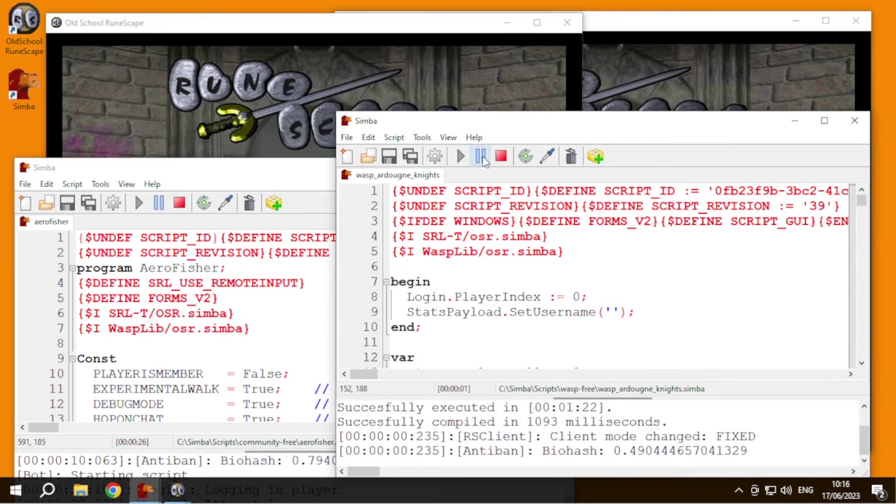
left_click(292, 105)
left_click(246, 103)
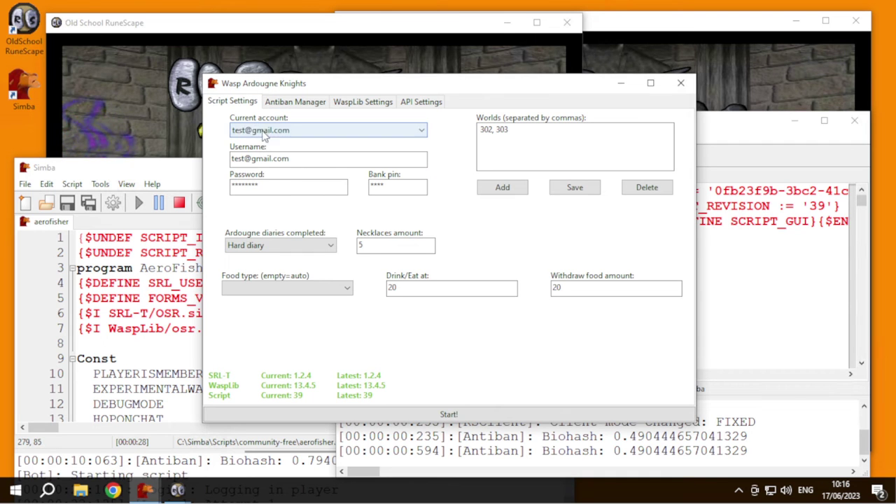
left_click(403, 417)
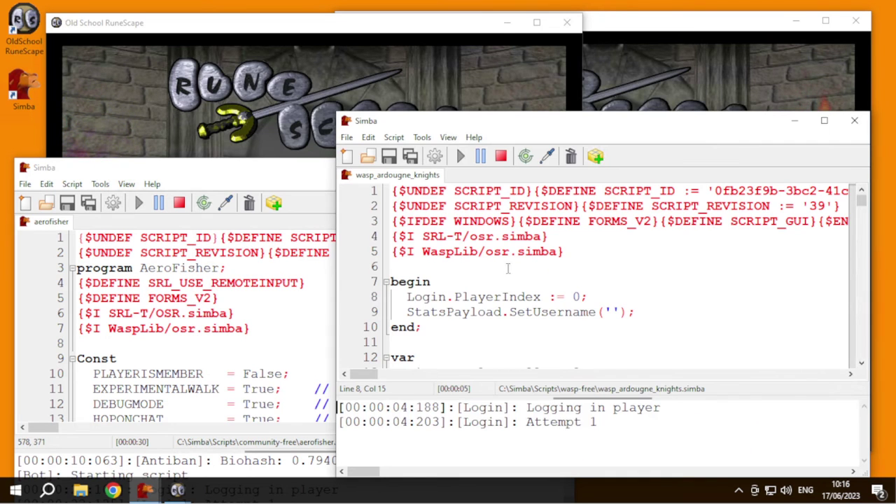
left_click_drag(465, 123, 472, 204)
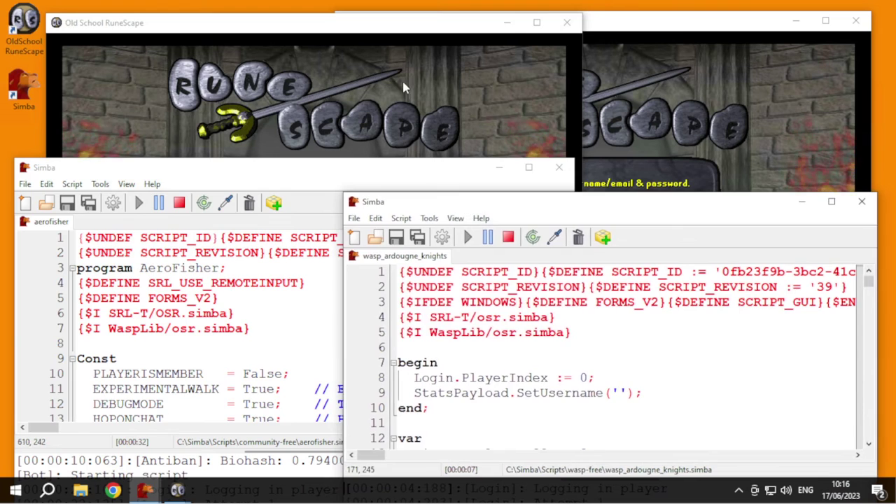
- Correct the password and submit the login on the right game client
left_click(711, 91)
left_click(290, 264)
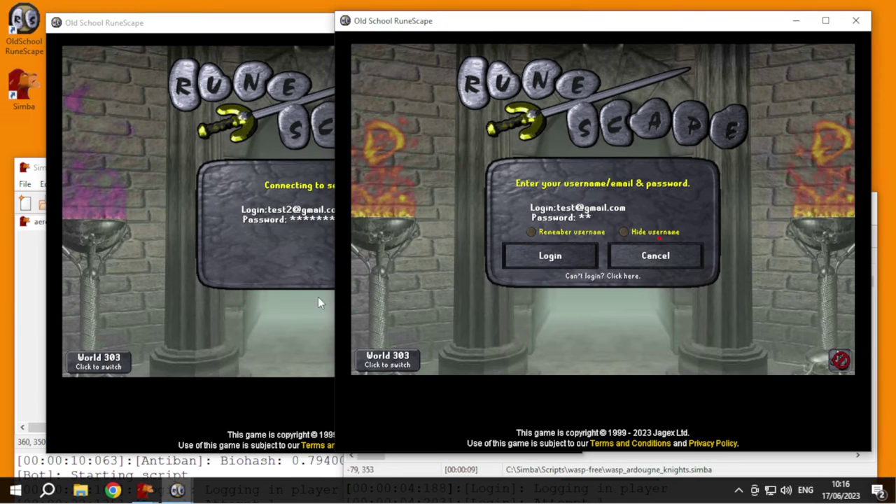
key("BackSpace")
key("BackSpace")
key("BackSpace")
key("BackSpace")
key("BackSpace")
key("BackSpace")
type("******")
key("Return")
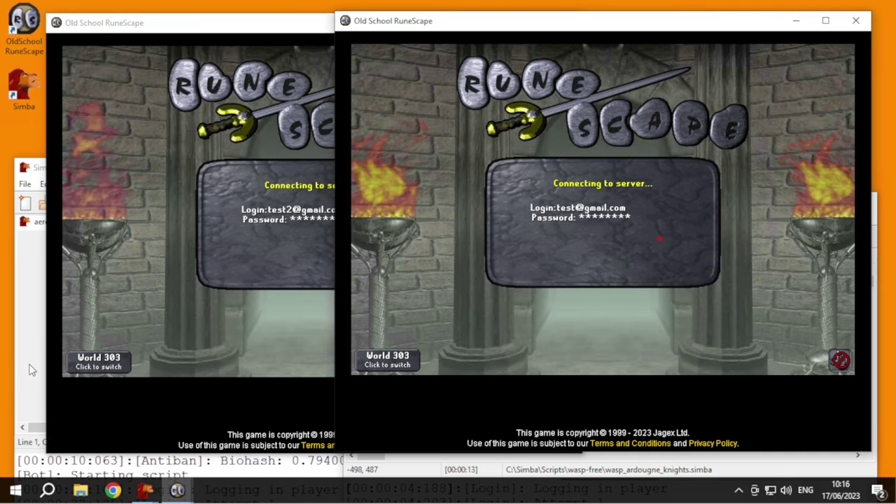
- Stop both the AeroFisher and knights scripts
left_click(31, 367)
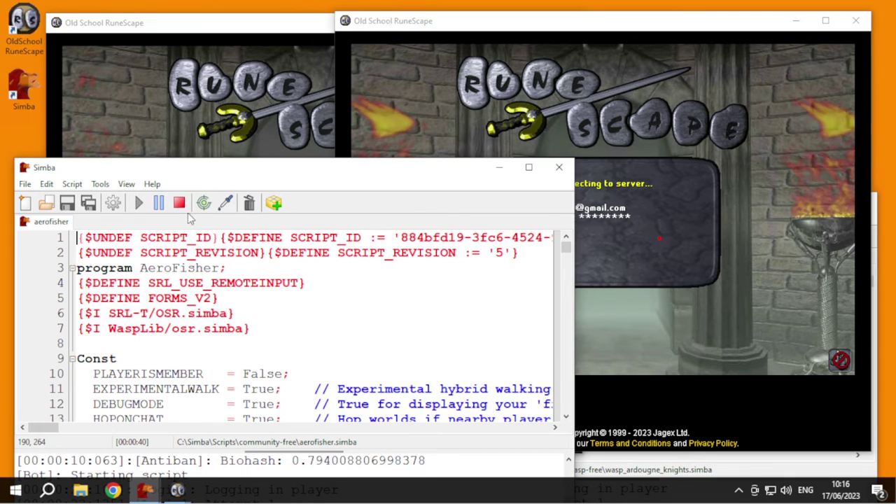
left_click(179, 203)
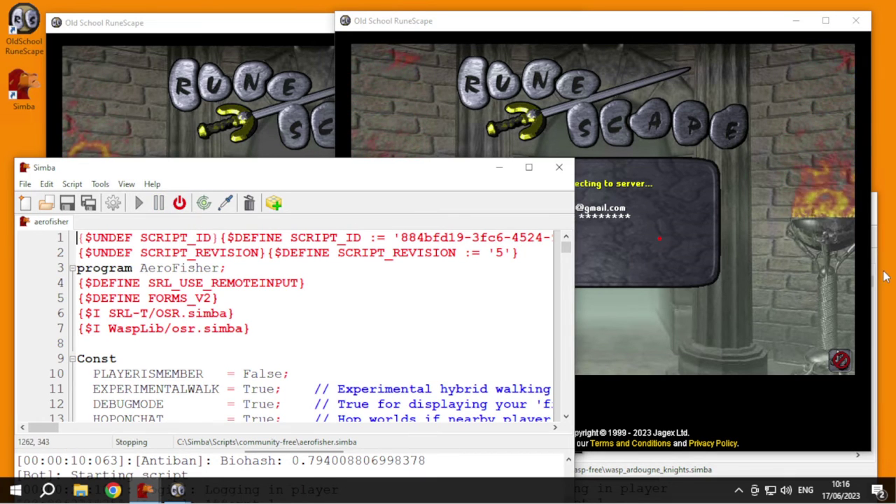
left_click_drag(874, 263, 866, 259)
left_click(490, 465)
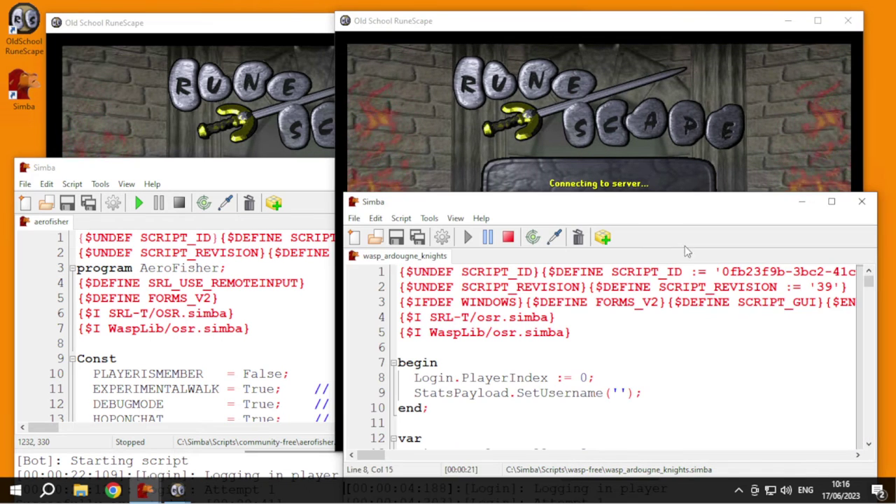
left_click(507, 237)
left_click_drag(492, 202, 494, 173)
- Close both Simba windows and the second client, centring the remaining client
left_click(286, 168)
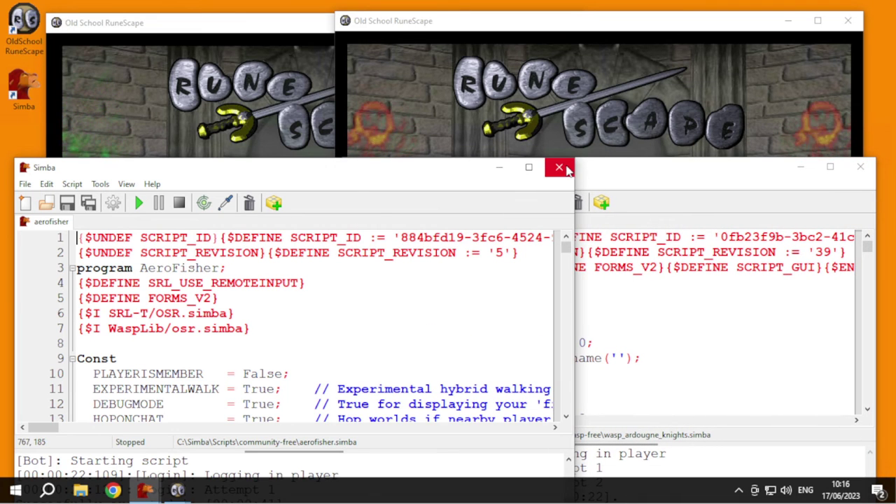
left_click(559, 168)
left_click(860, 166)
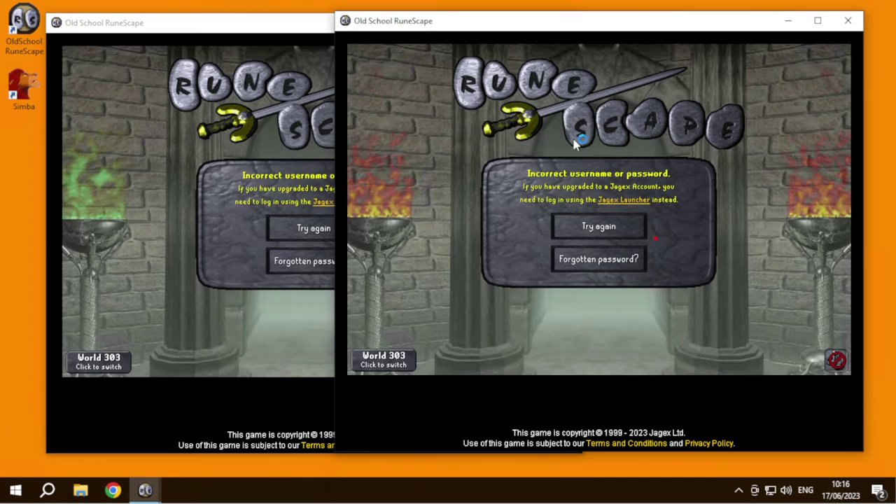
left_click(848, 20)
left_click_drag(372, 20, 591, 26)
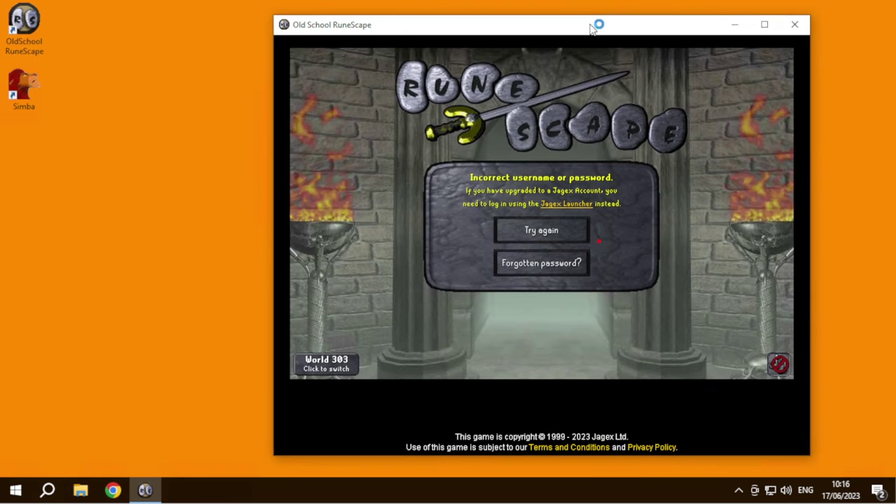
- Dismiss the incorrect login message and go to the Existing User login form
left_click(553, 230)
left_click(585, 241)
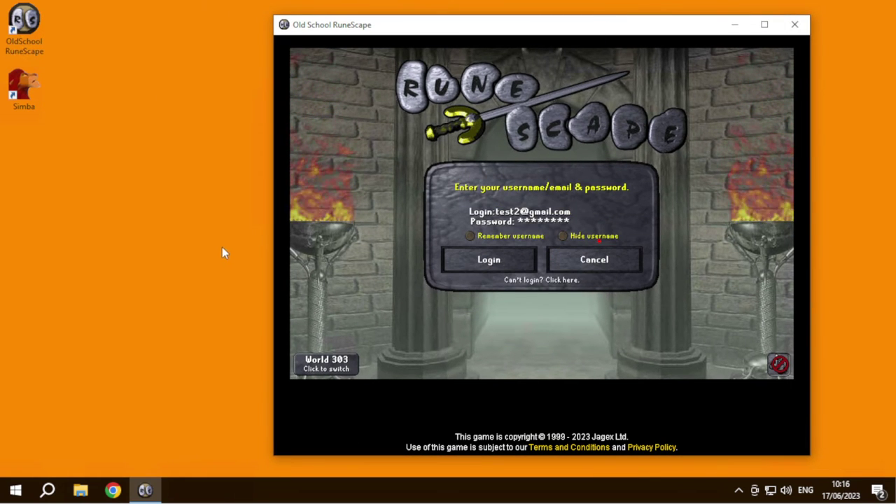
left_click(133, 235)
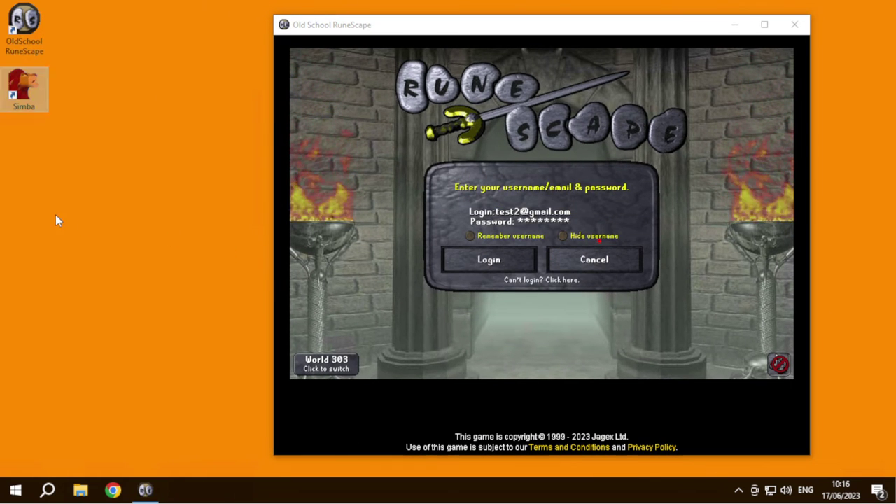
- Browse to C:\Outdated-Simba in File Explorer and launch Simba-Win32.exe
left_click(91, 494)
scroll(148, 329, "down", 1)
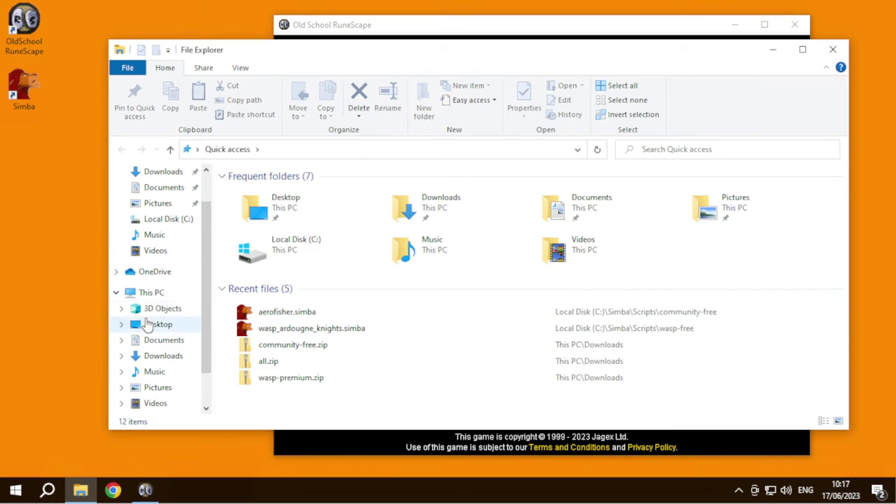
left_click(152, 293)
double_click(304, 342)
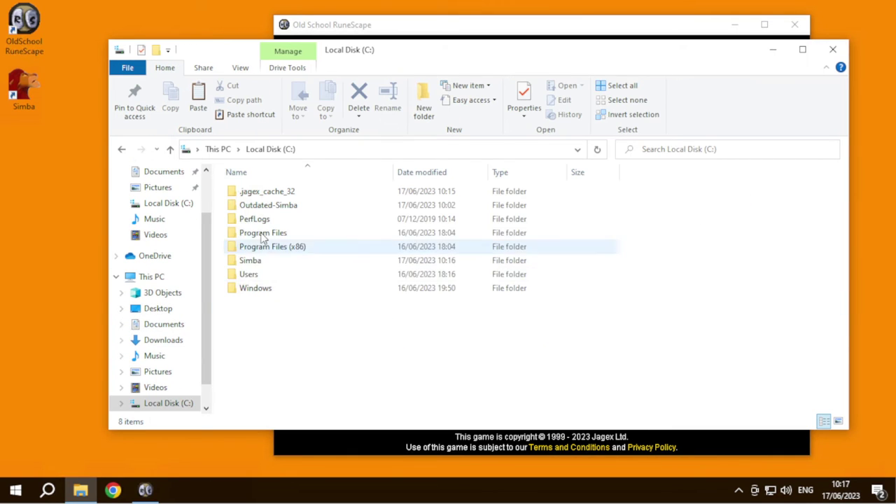
left_click(280, 260)
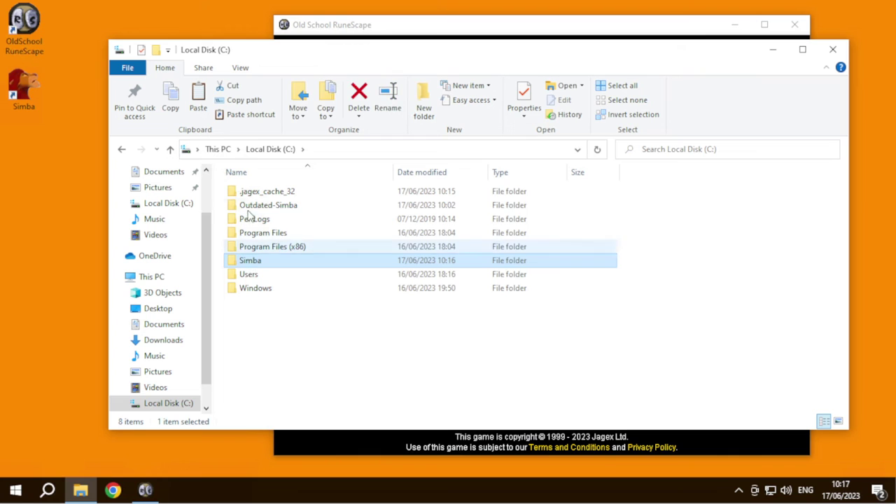
double_click(252, 206)
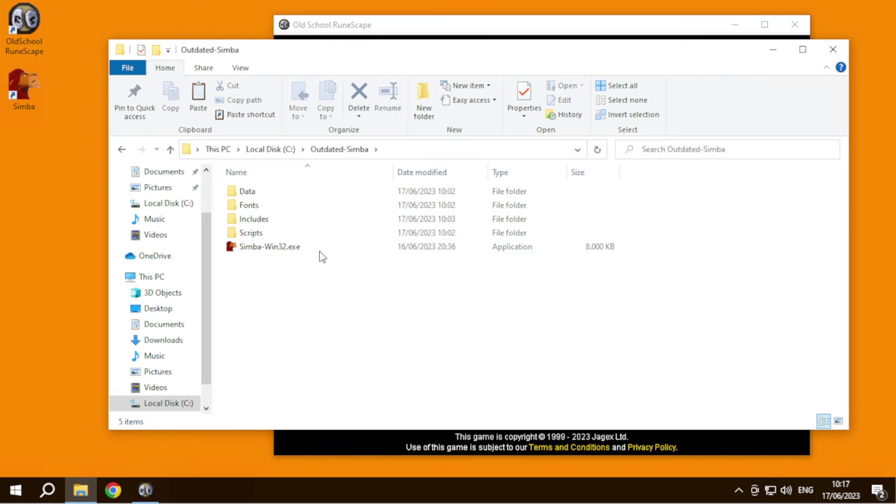
mouse_move(291, 301)
left_mouse_down()
mouse_move(252, 184)
mouse_move(275, 182)
mouse_move(296, 292)
left_mouse_up()
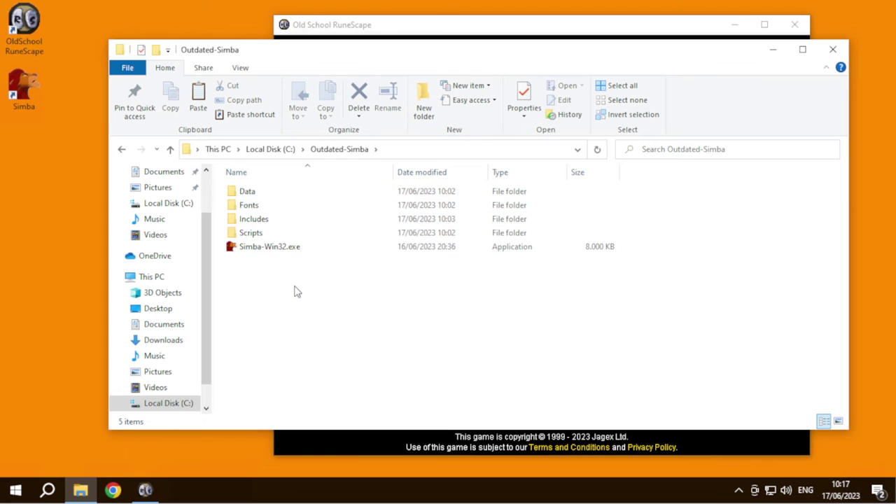
double_click(274, 247)
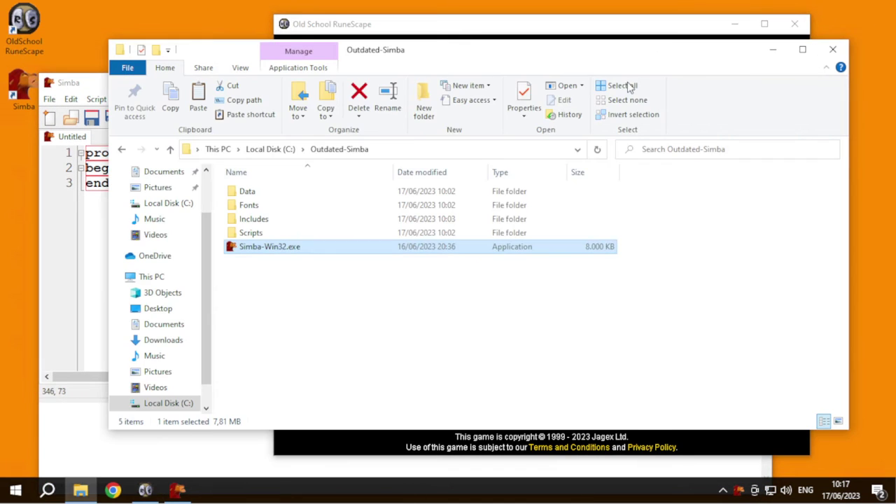
- Open wasp-free/wasp_ardougne_knights.simba, target the RuneScape client and run it
left_click(832, 49)
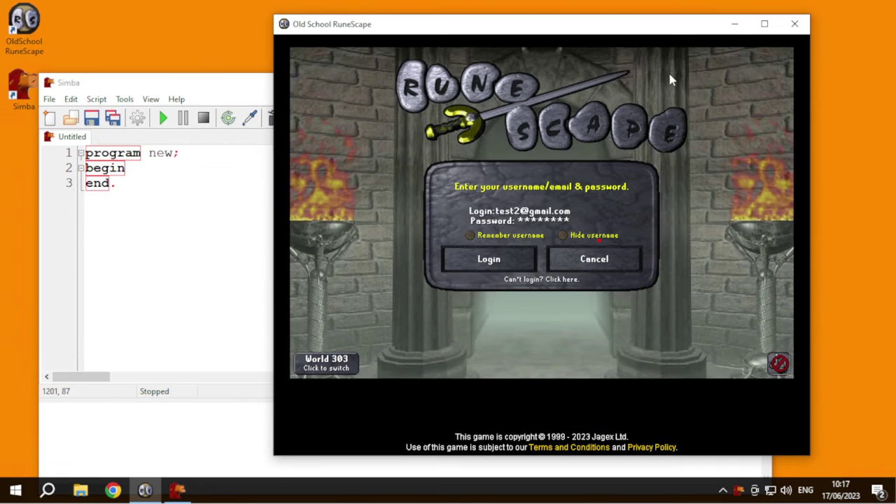
left_click(49, 99)
left_click(70, 148)
double_click(185, 202)
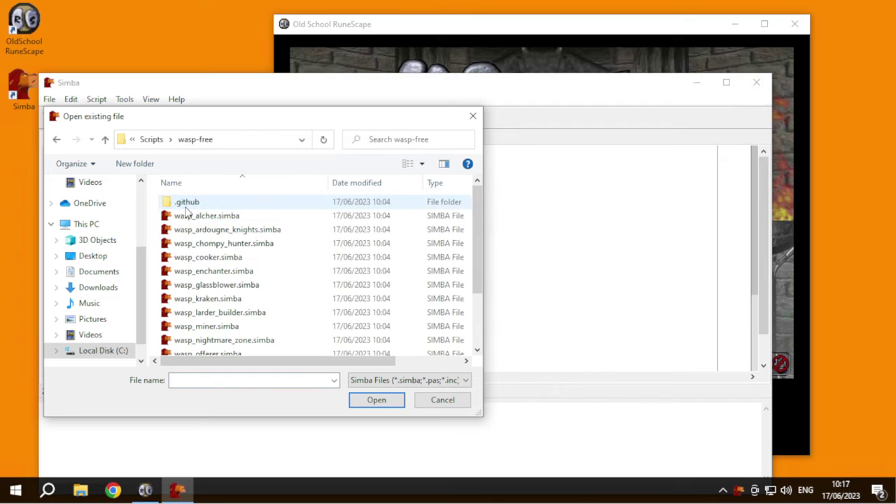
scroll(231, 297, "down", 2)
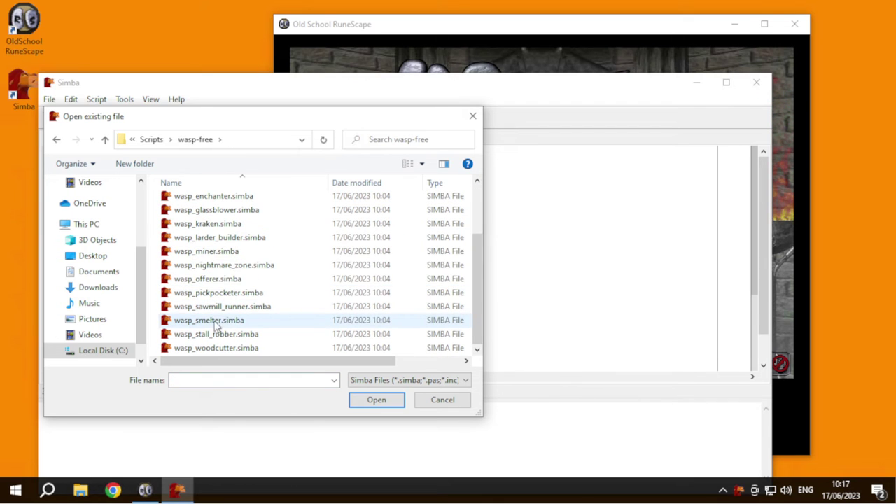
scroll(220, 231, "up", 2)
scroll(226, 243, "down", 1)
scroll(223, 238, "up", 1)
double_click(220, 228)
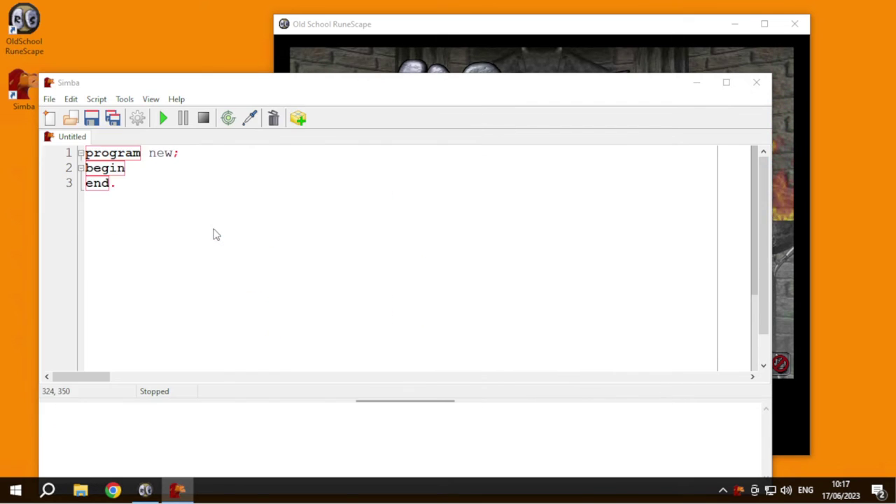
left_click_drag(228, 117, 338, 63)
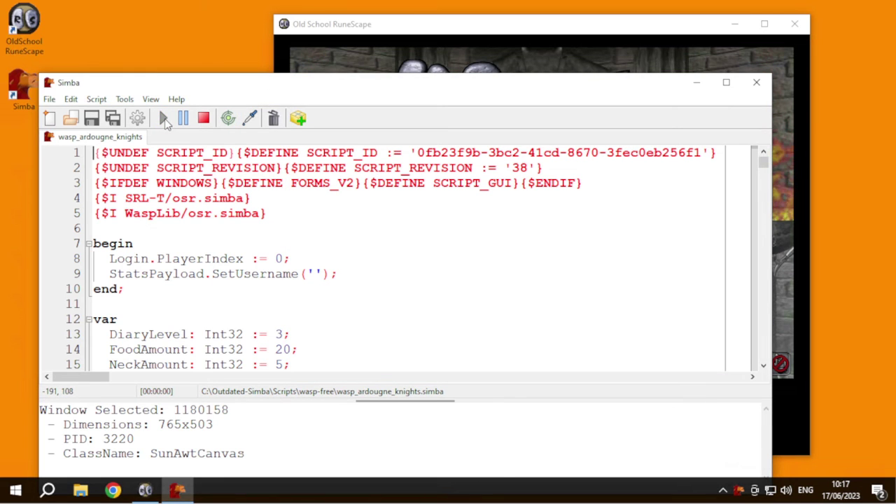
left_click(164, 119)
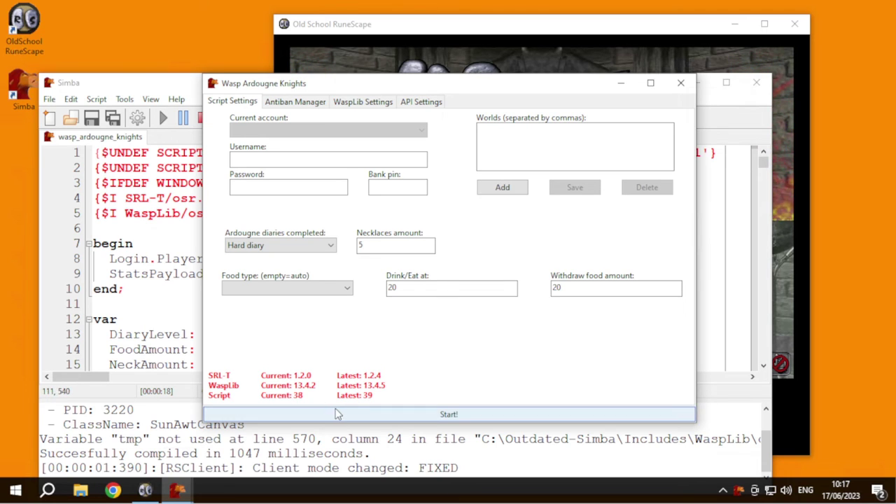
- Start the knights script from its settings form despite the outdated version warnings
left_click(305, 414)
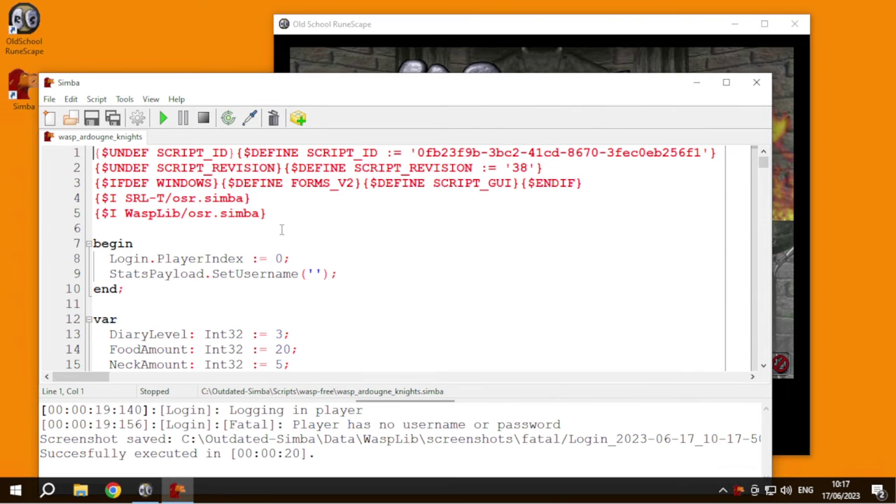
left_click(298, 117)
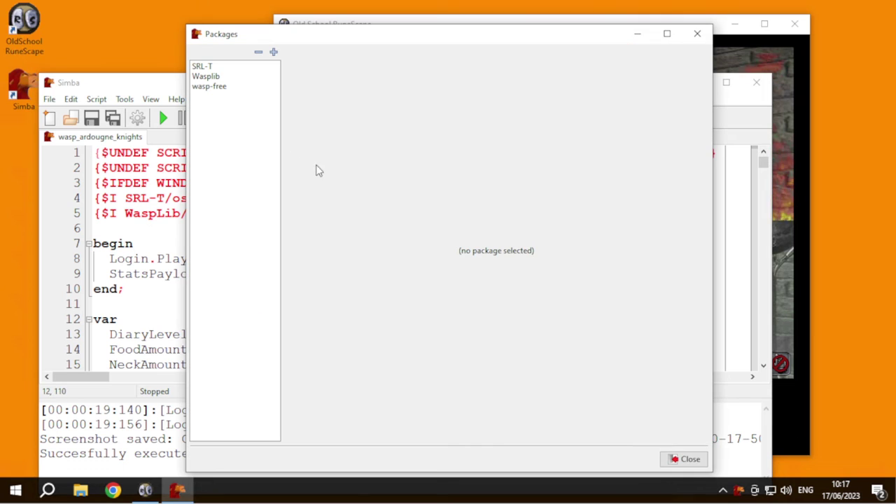
left_click(697, 34)
left_click_drag(355, 82, 362, 48)
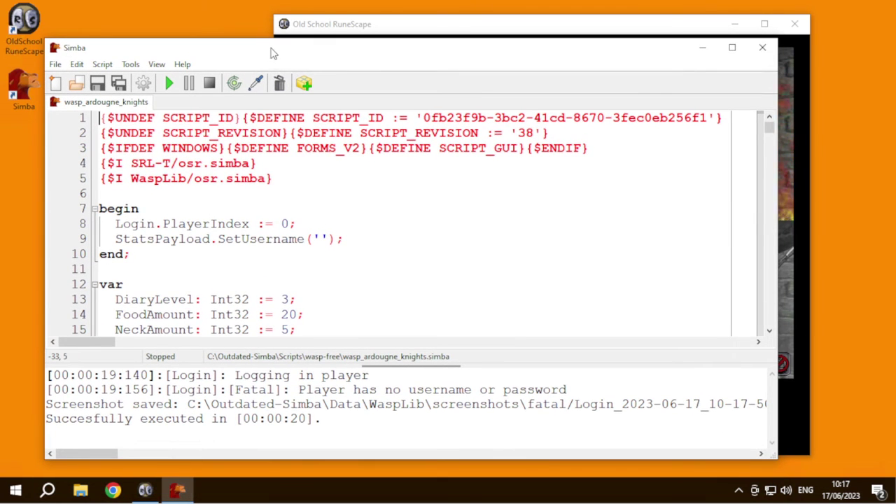
mouse_move(273, 54)
left_mouse_down()
mouse_move(268, 44)
mouse_move(278, 55)
left_mouse_up()
left_click(309, 84)
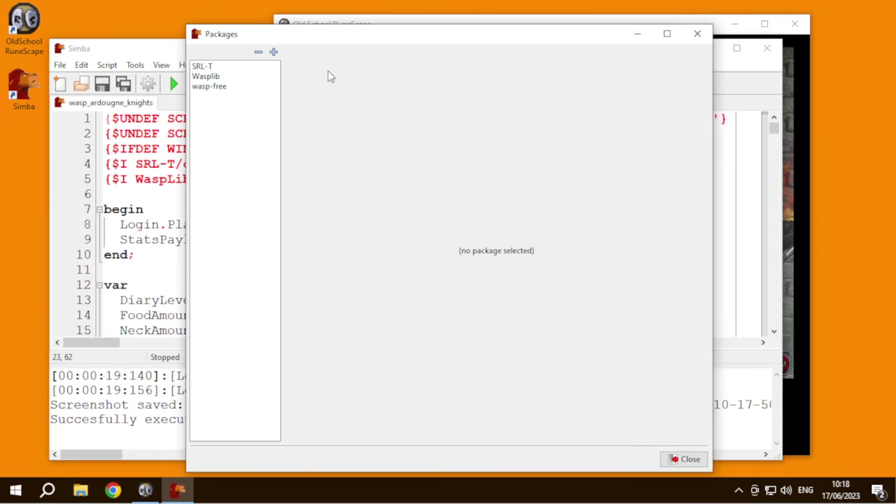
left_click(667, 34)
left_click(852, 6)
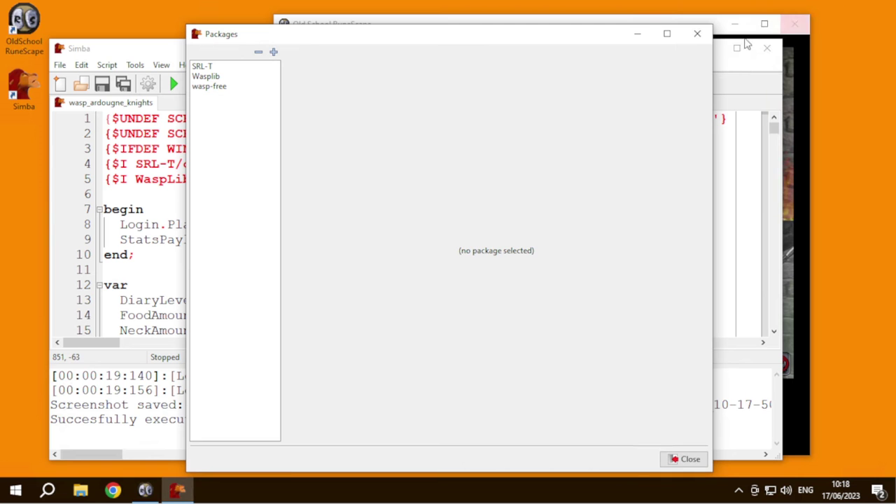
left_click(697, 33)
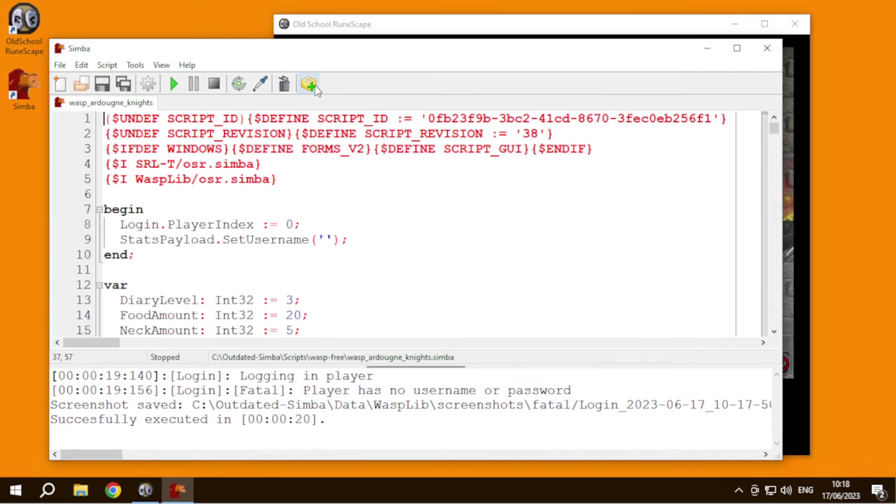
- Attempt to install SRL-T v1.2.4 from Packages, dismissing the file-in-use error
left_click(309, 84)
left_click(203, 67)
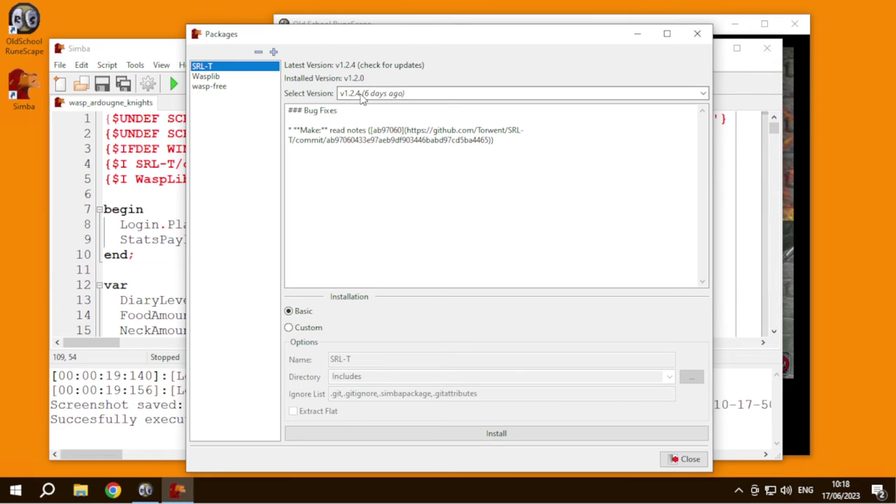
left_click(361, 93)
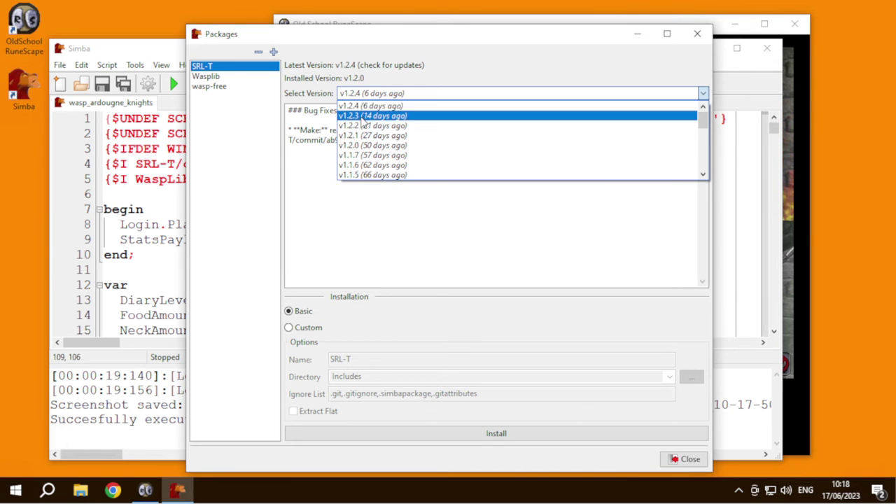
left_click(354, 106)
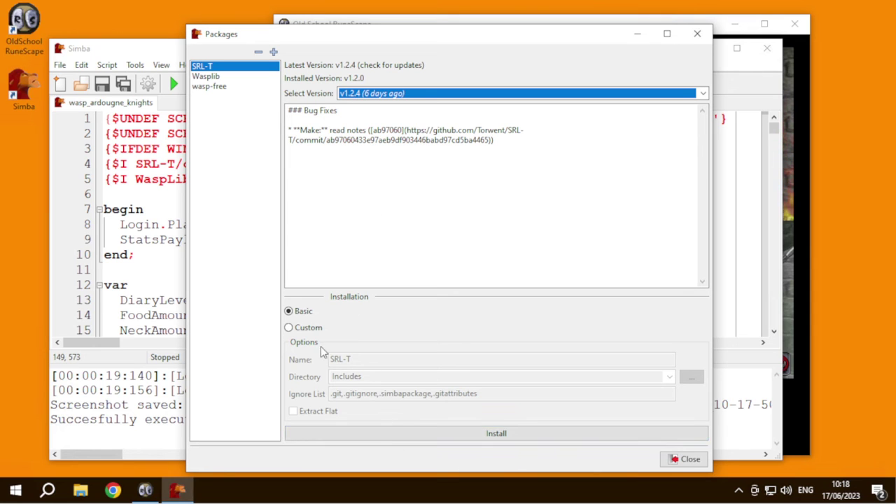
left_click(392, 433)
left_click(495, 254)
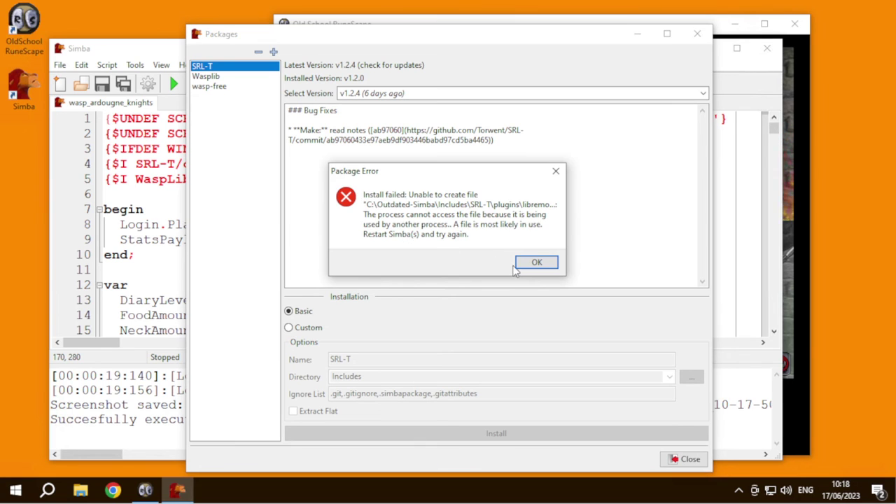
left_click(533, 263)
- Close the RuneScape client to free the files, then reinstall SRL-T v1.2.4 successfully
left_click(697, 34)
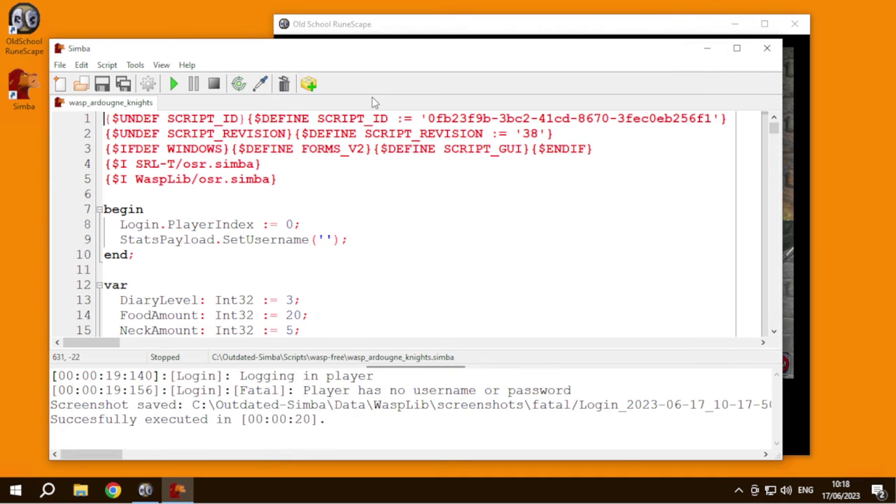
left_click(795, 24)
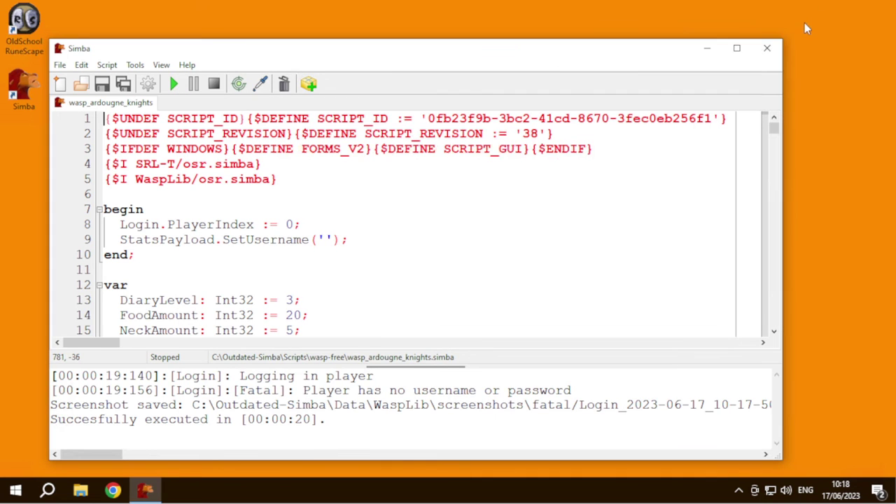
left_click(308, 83)
left_click(210, 66)
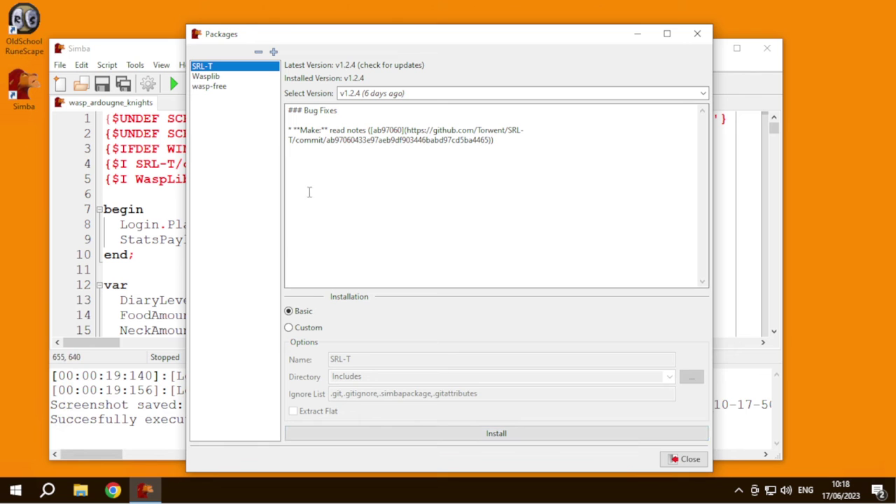
mouse_move(250, 34)
left_mouse_down()
mouse_move(436, 28)
mouse_move(240, 25)
left_mouse_up()
left_click(469, 422)
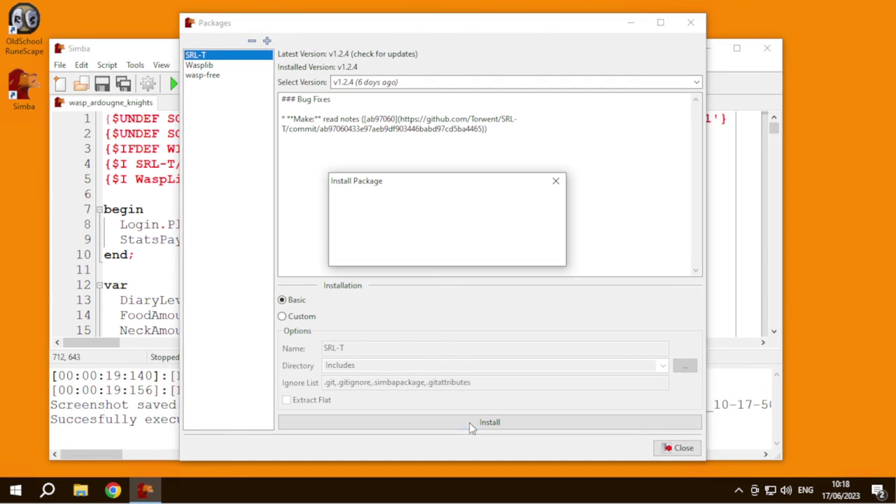
left_click(487, 251)
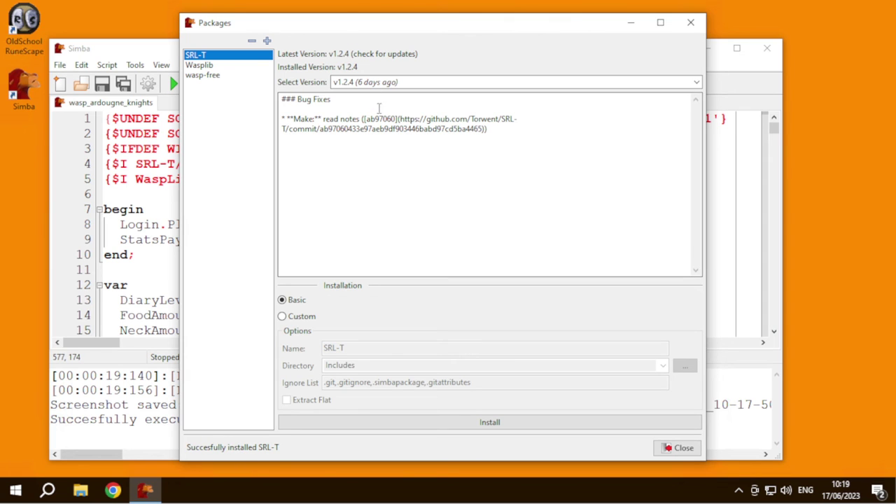
- Install the newest WaspLib version, v13.4.5, over the old one
left_click(201, 65)
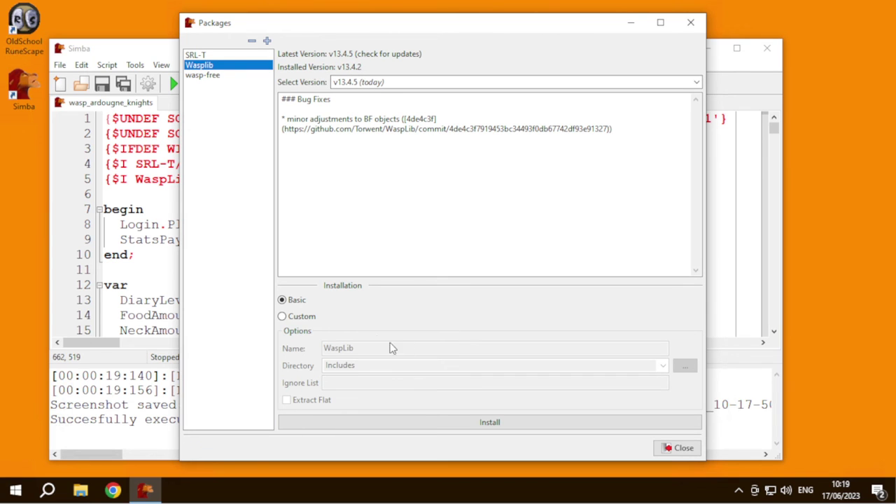
left_click(404, 422)
left_click(471, 255)
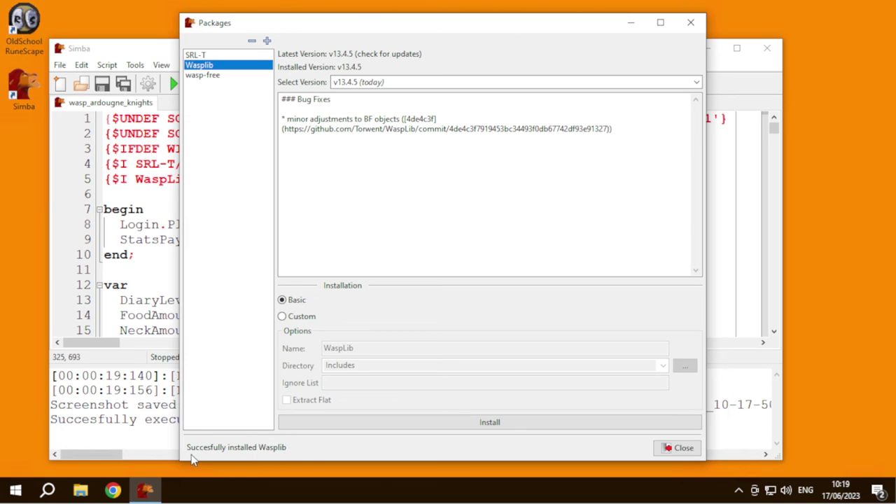
- Check wasp-free for updates and install v2.3.9 over the old scripts
left_click(210, 76)
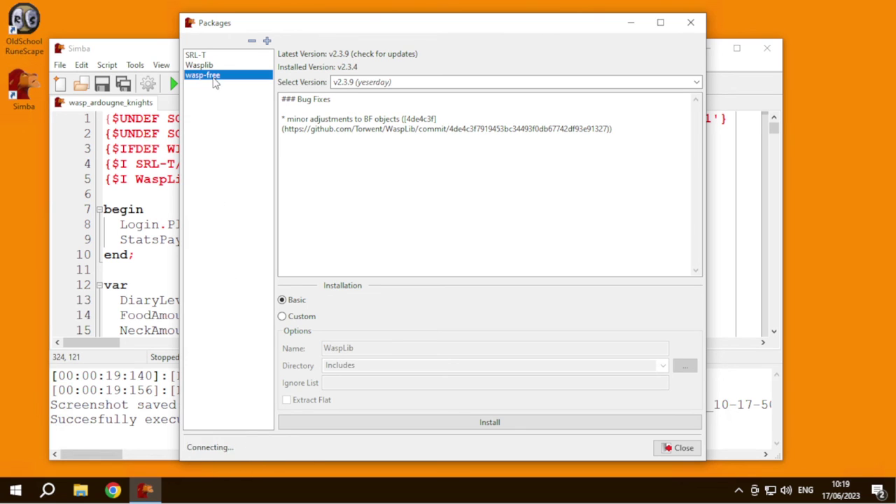
left_click(385, 58)
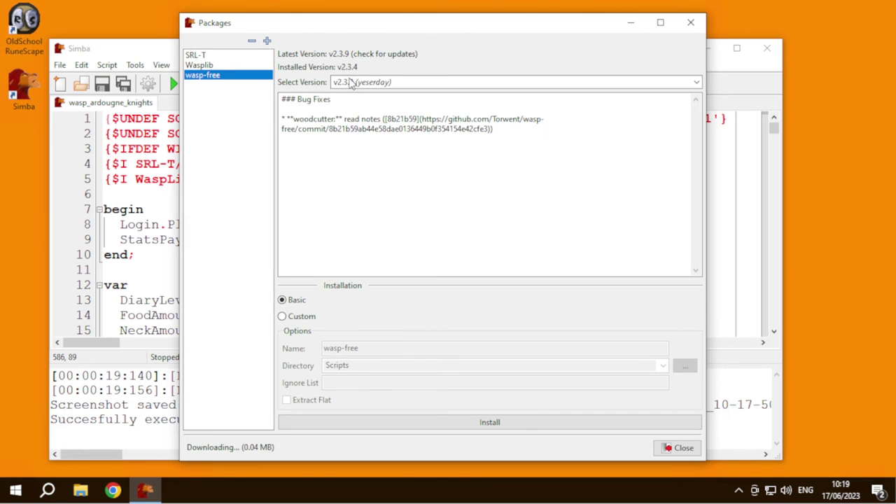
left_click(405, 427)
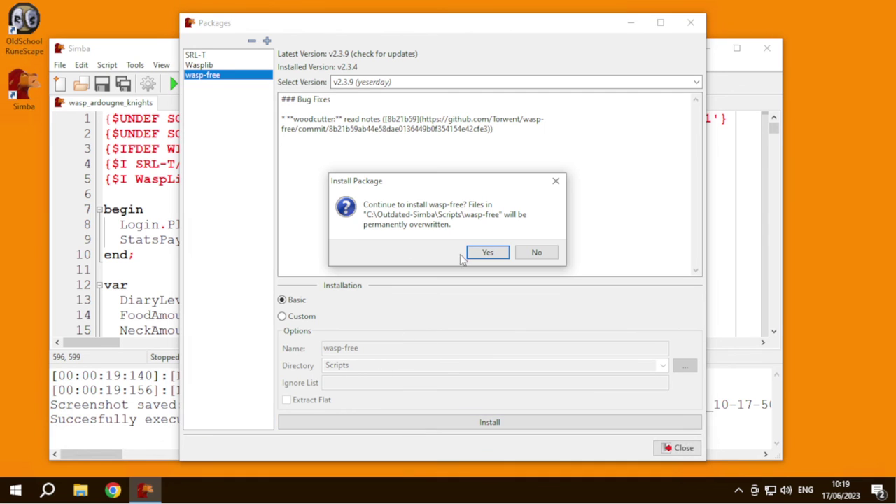
left_click(487, 252)
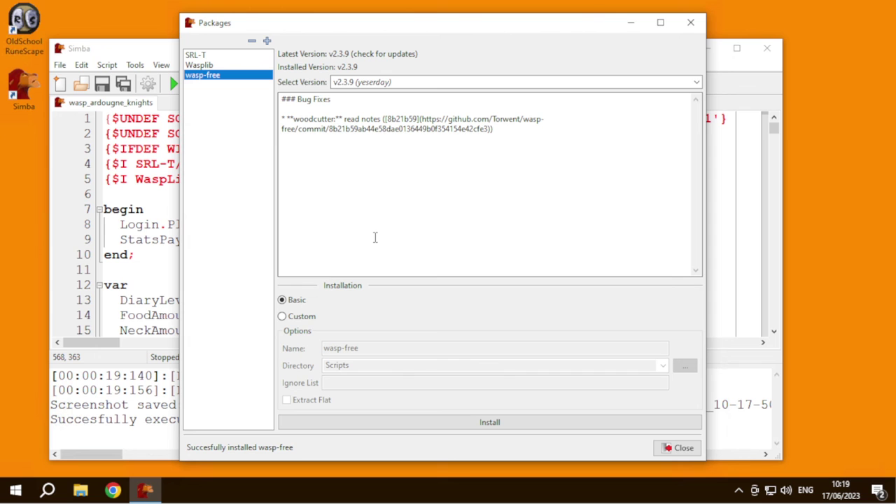
- Close Packages and launch the Old School RuneScape client from its desktop shortcut
left_click(664, 448)
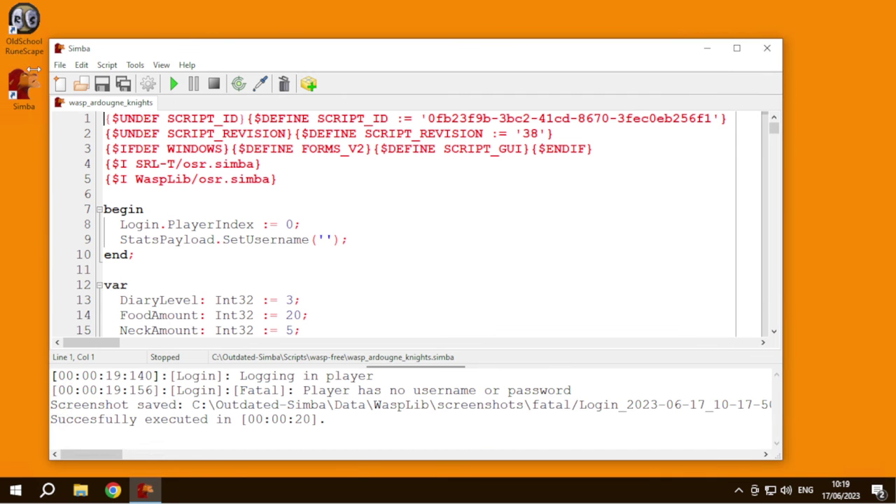
double_click(35, 21)
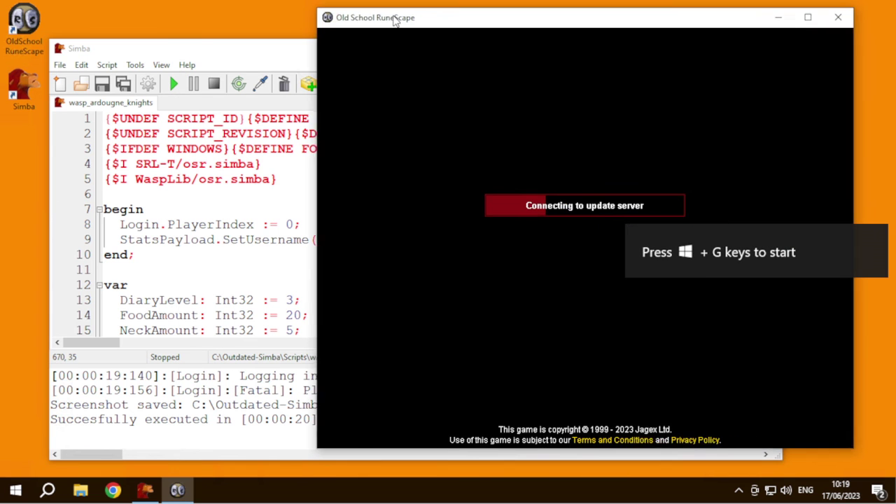
left_click(210, 70)
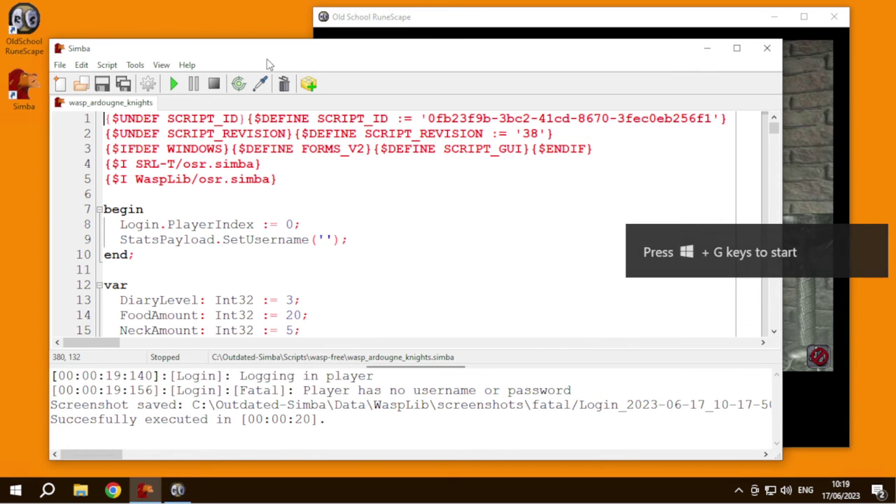
left_click_drag(261, 53, 233, 100)
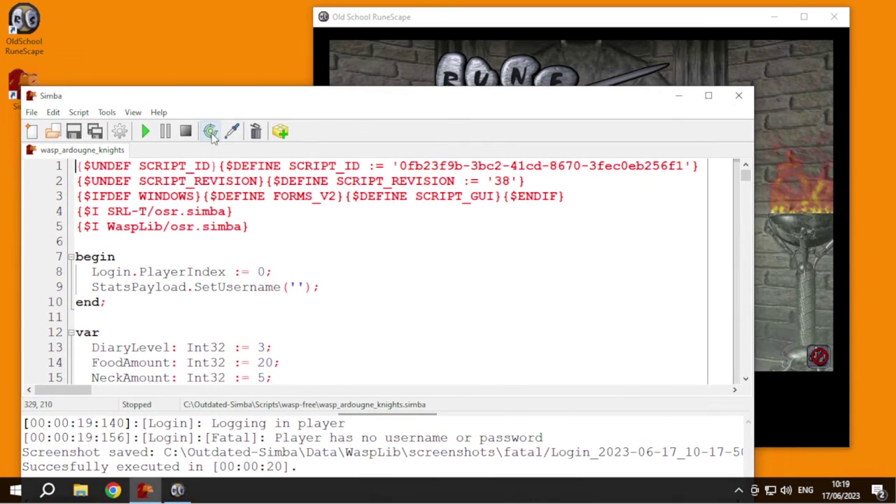
- Replace the outdated tab with wasp-free/wasp_ardougne_knights.simba and target the RuneScape client
right_click(96, 155)
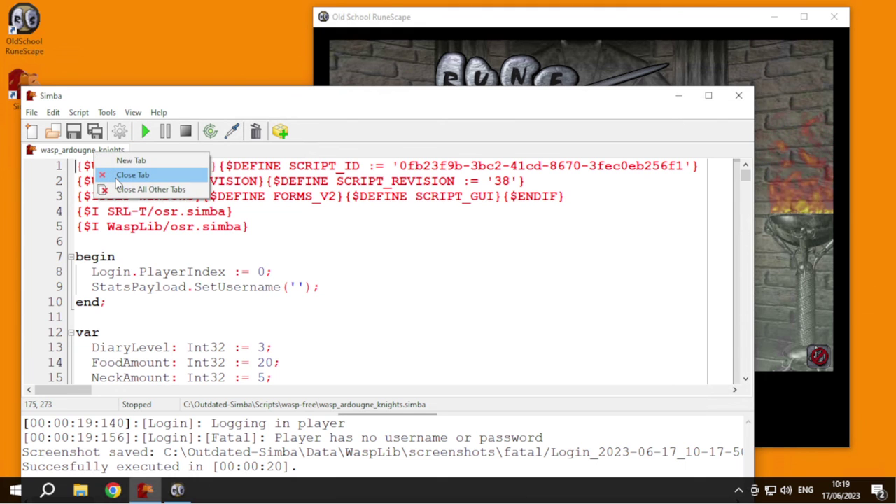
left_click(117, 175)
left_click(32, 112)
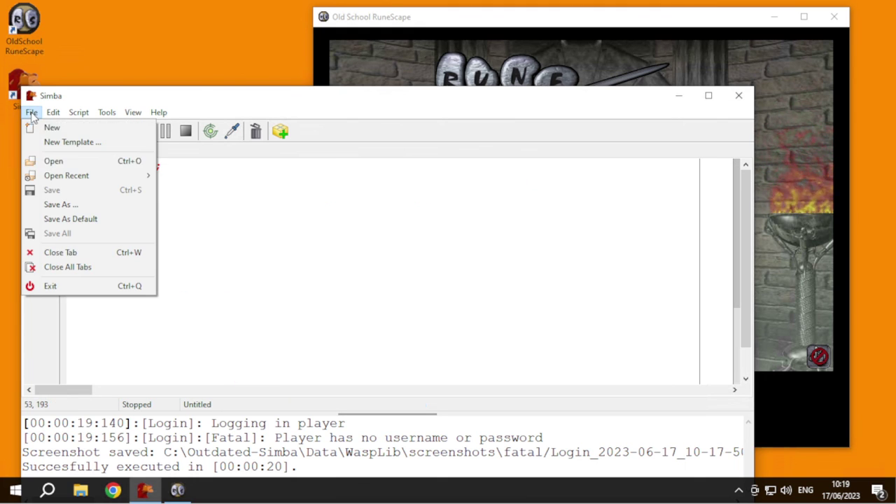
left_click(44, 165)
double_click(166, 217)
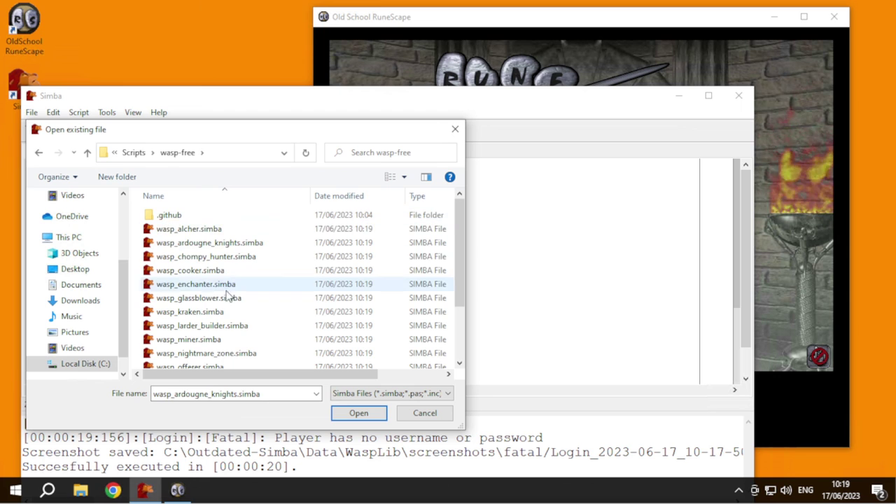
scroll(230, 301, "down", 2)
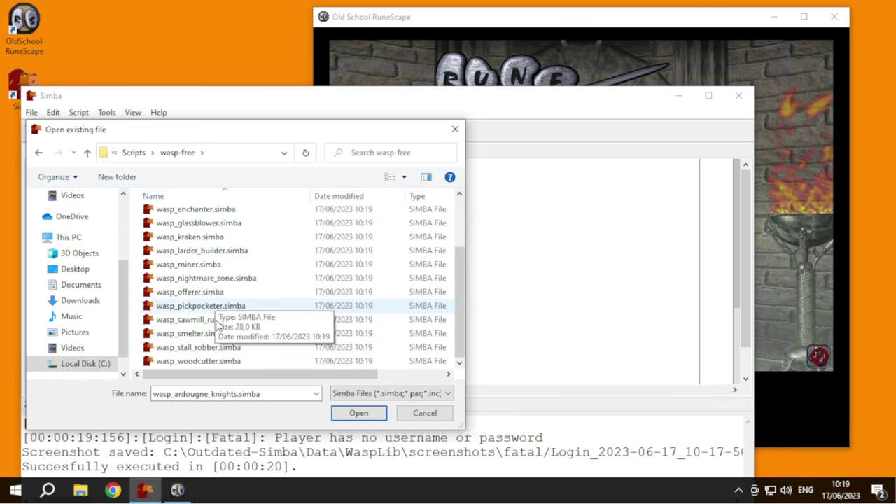
scroll(218, 324, "up", 2)
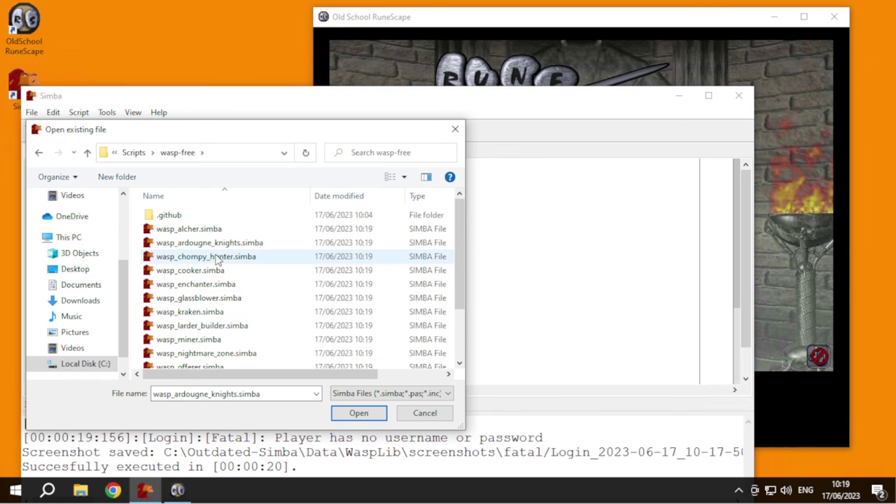
double_click(189, 242)
left_click_drag(229, 104, 236, 152)
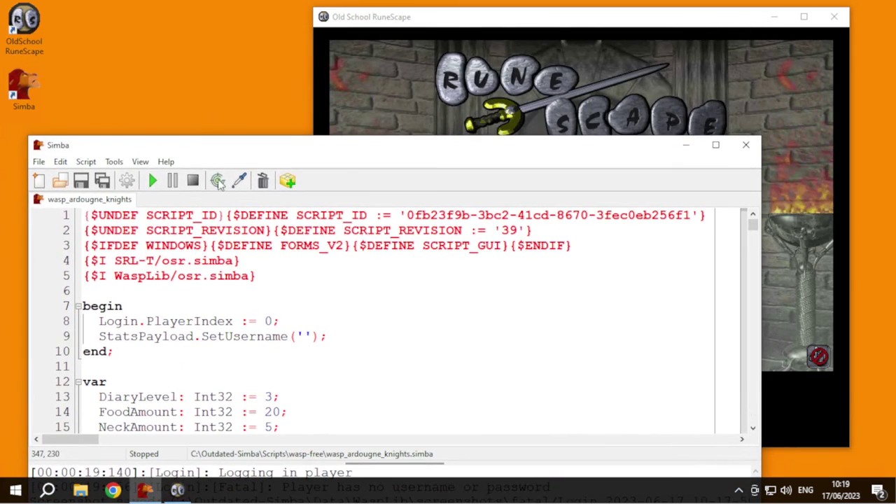
left_click_drag(218, 181, 385, 84)
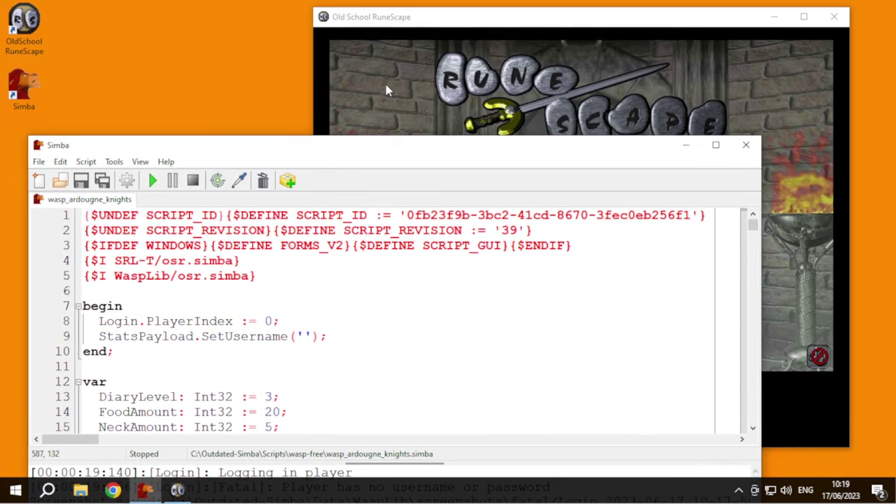
- Run the script and review its form pages to confirm all versions show green
left_click(152, 181)
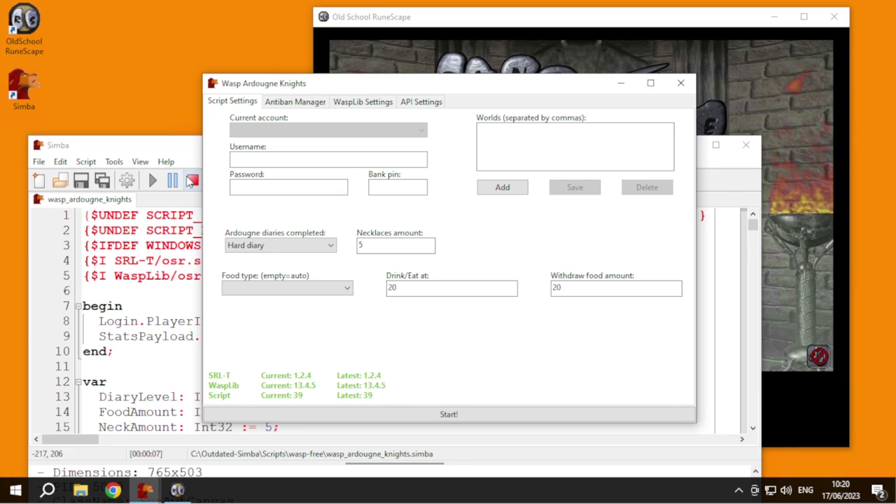
left_click(421, 102)
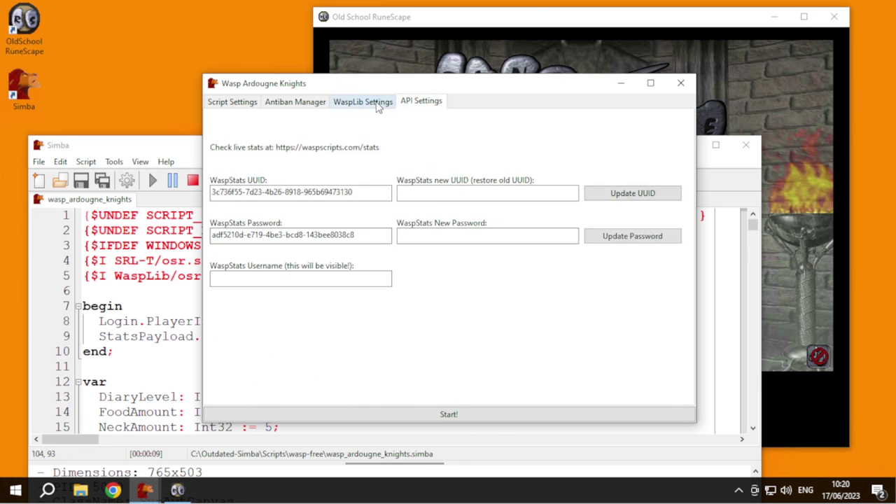
left_click(294, 102)
left_click(233, 102)
left_click(363, 102)
left_click(423, 103)
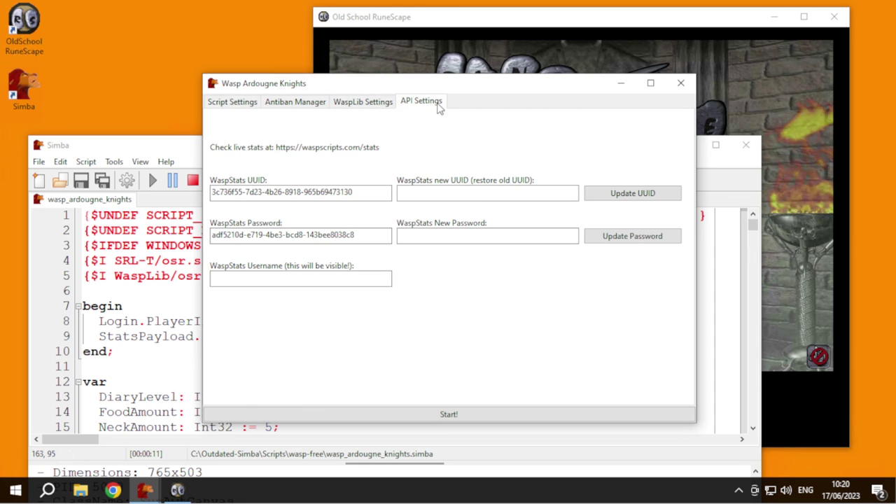
left_click(680, 84)
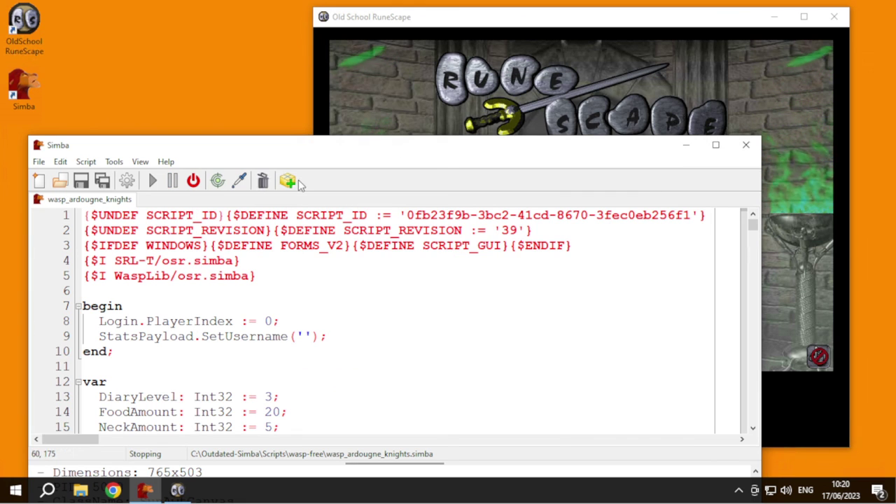
- Close Simba, then center and widen the Old School RuneScape window
left_click_drag(224, 154, 255, 61)
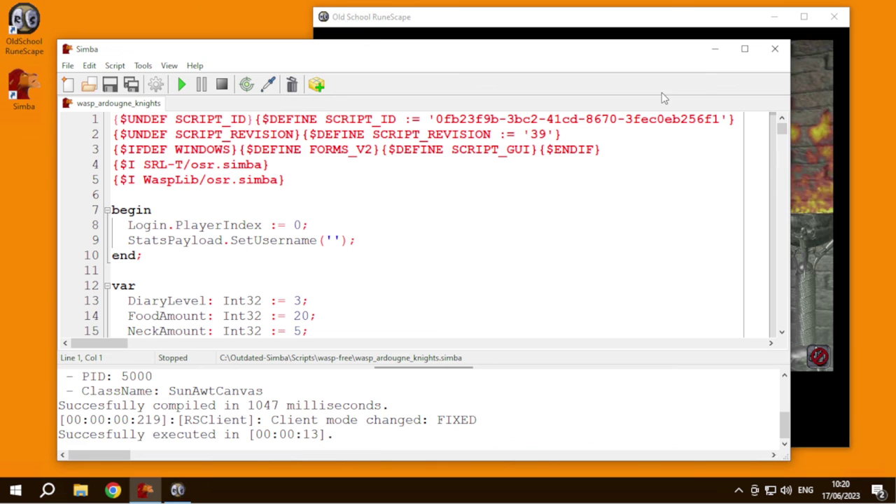
left_click_drag(628, 41, 635, 65)
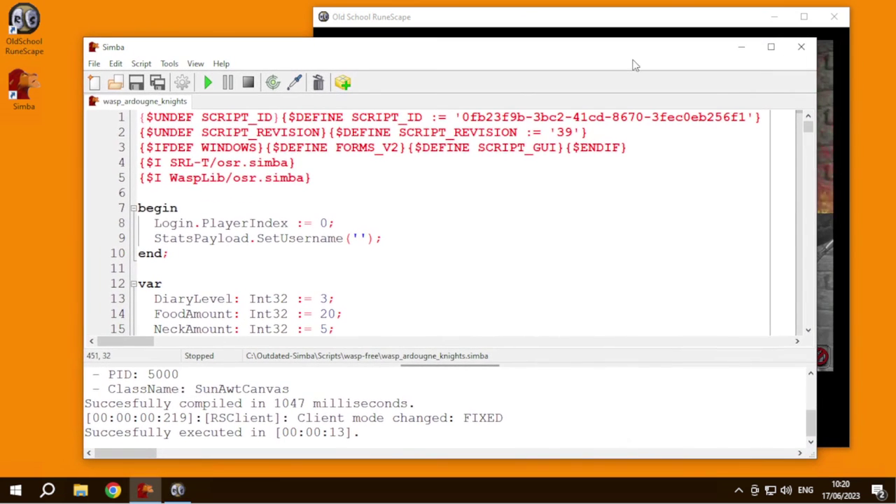
left_click(800, 46)
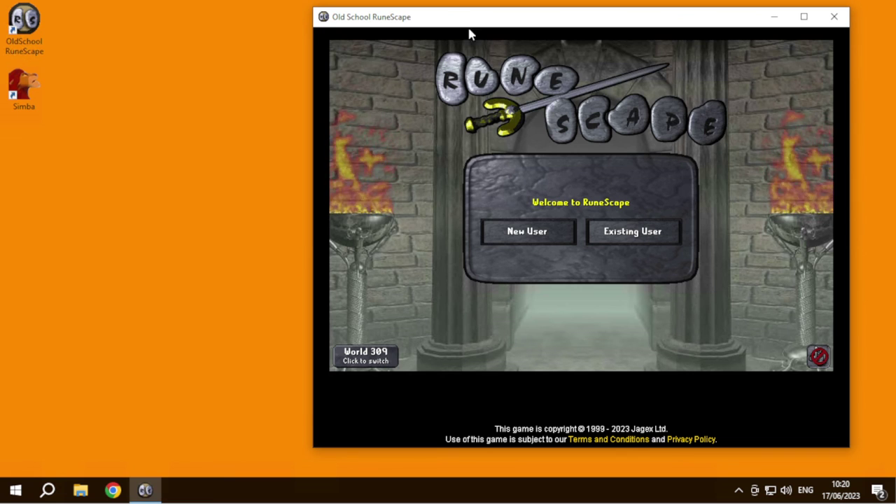
left_click_drag(436, 24, 275, 32)
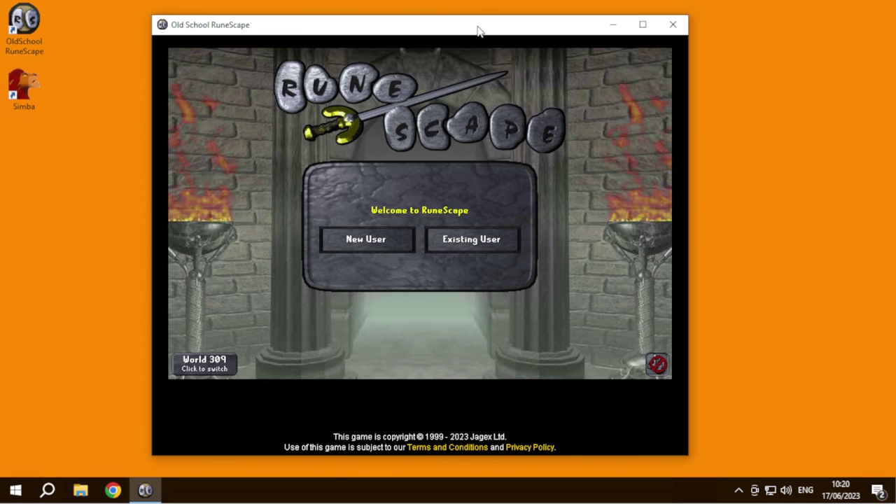
left_click_drag(478, 26, 498, 32)
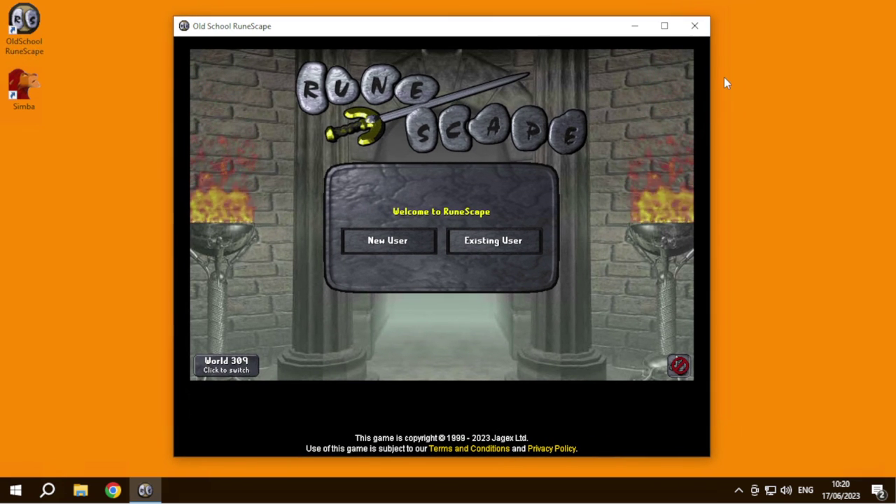
left_click_drag(714, 75, 750, 88)
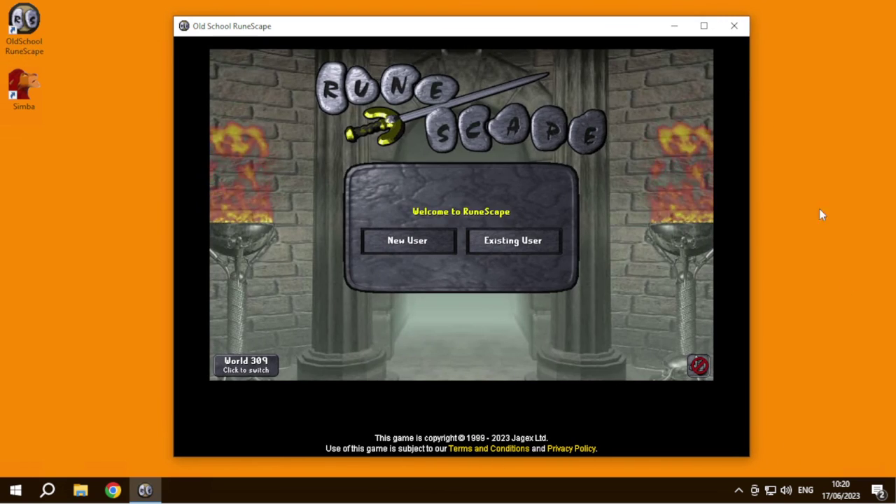